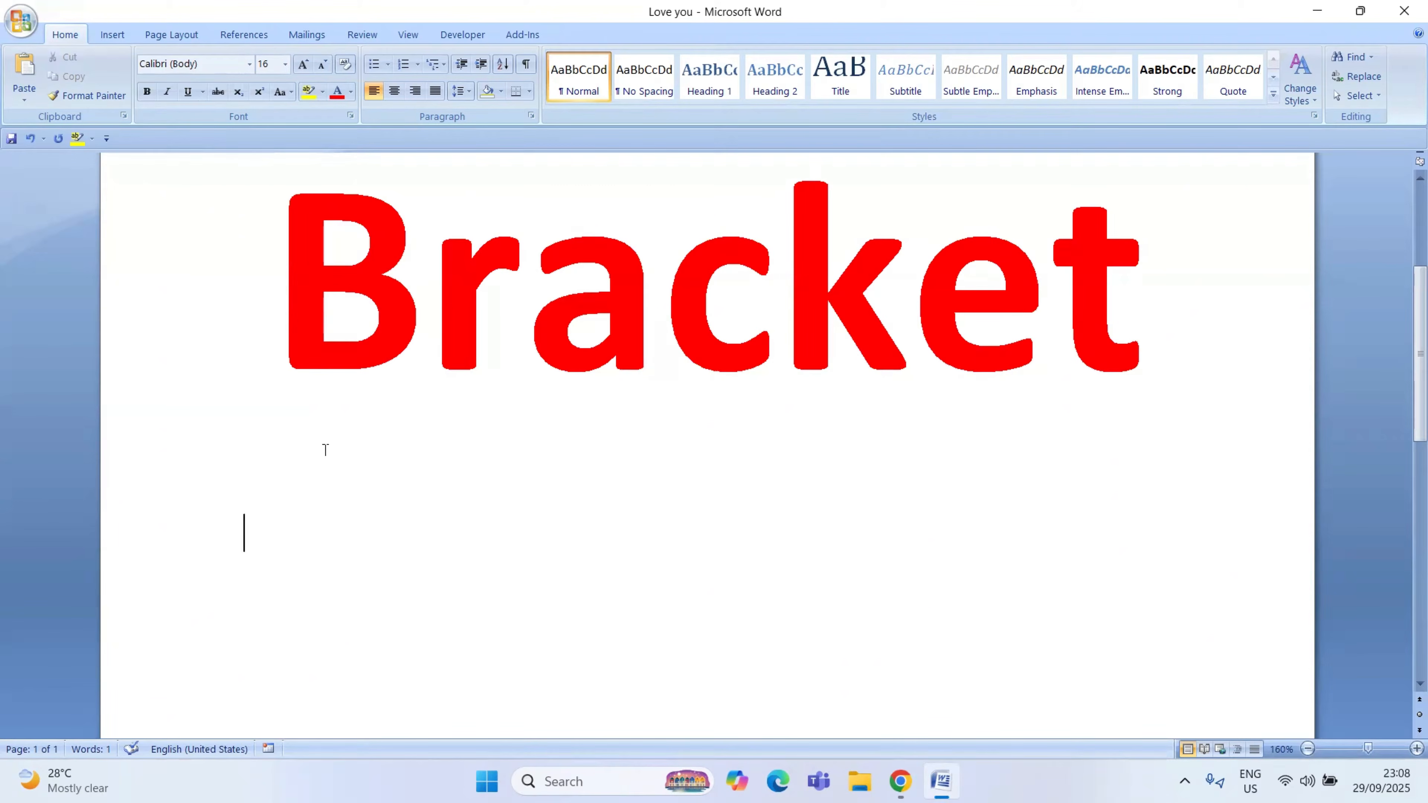
left_click_drag(271, 290, 1124, 286)
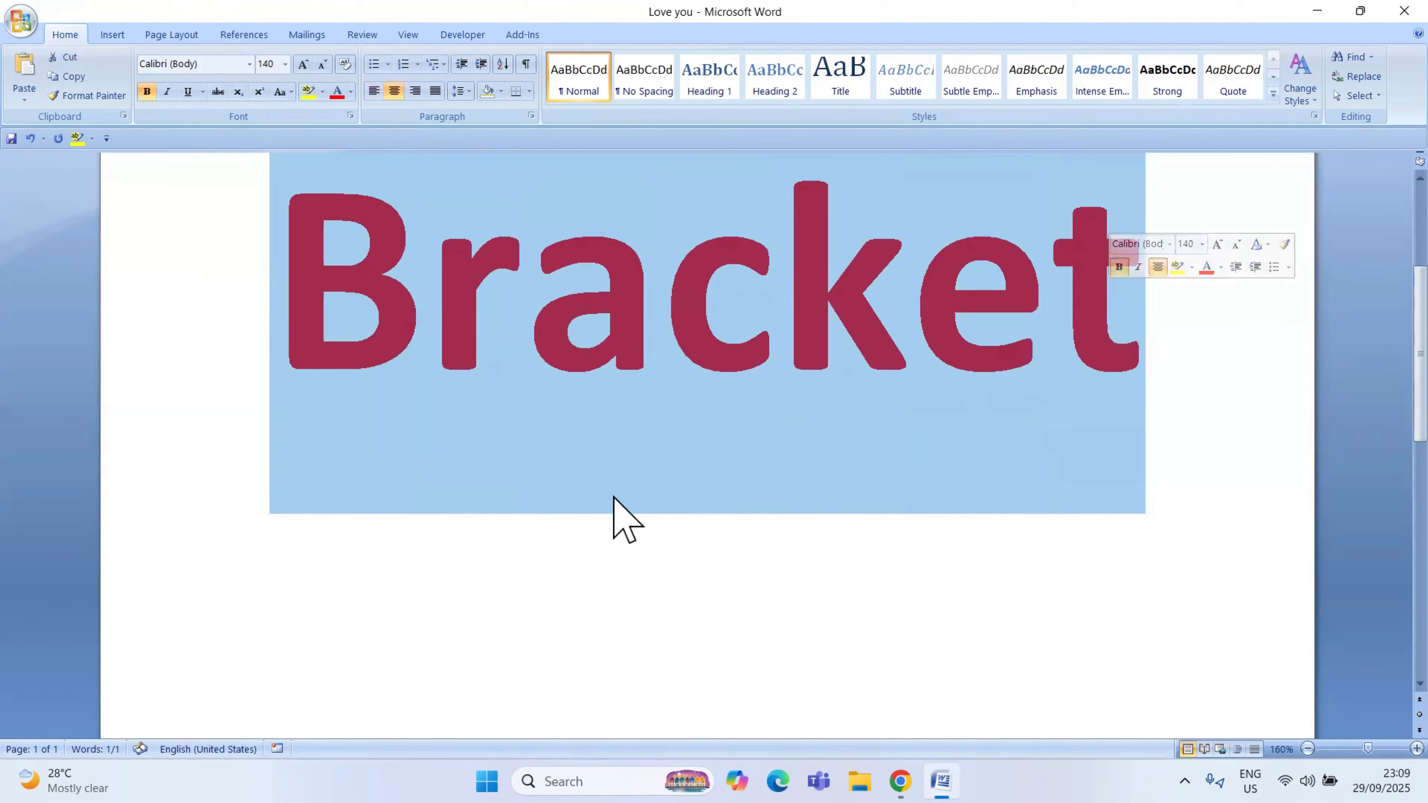
left_click(446, 535)
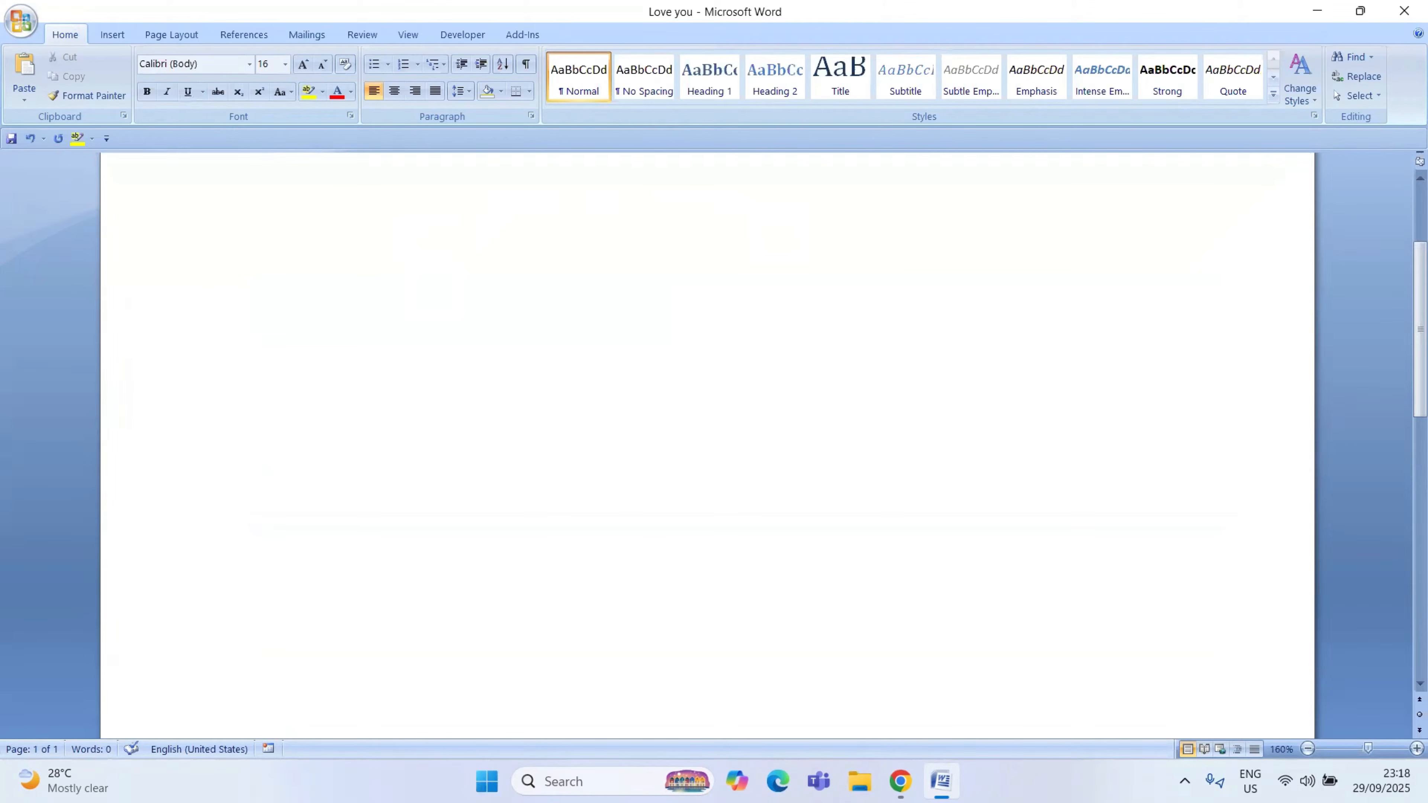
Insert a new equation on the blank page and add an empty parentheses bracket template to it.
key("alt")
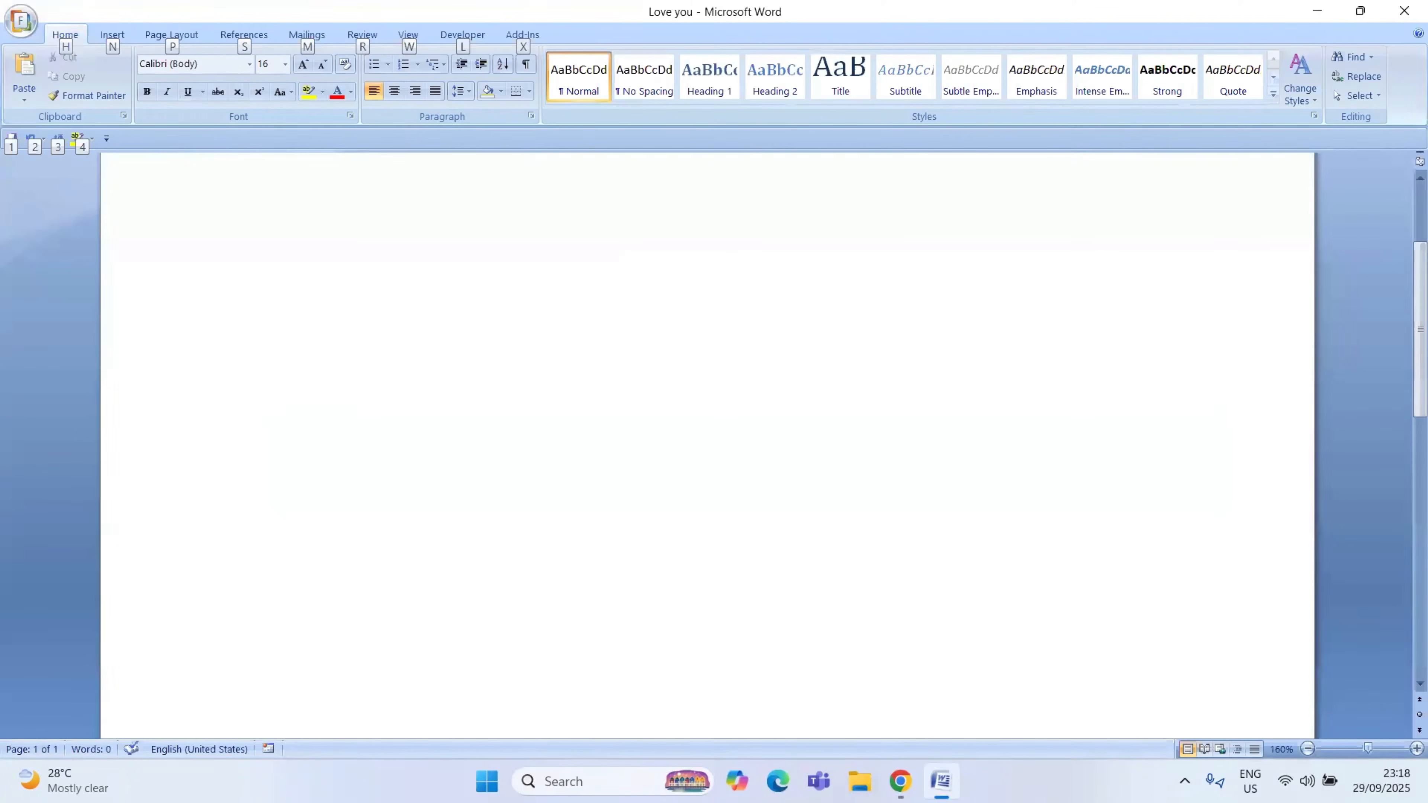
key("alt+=")
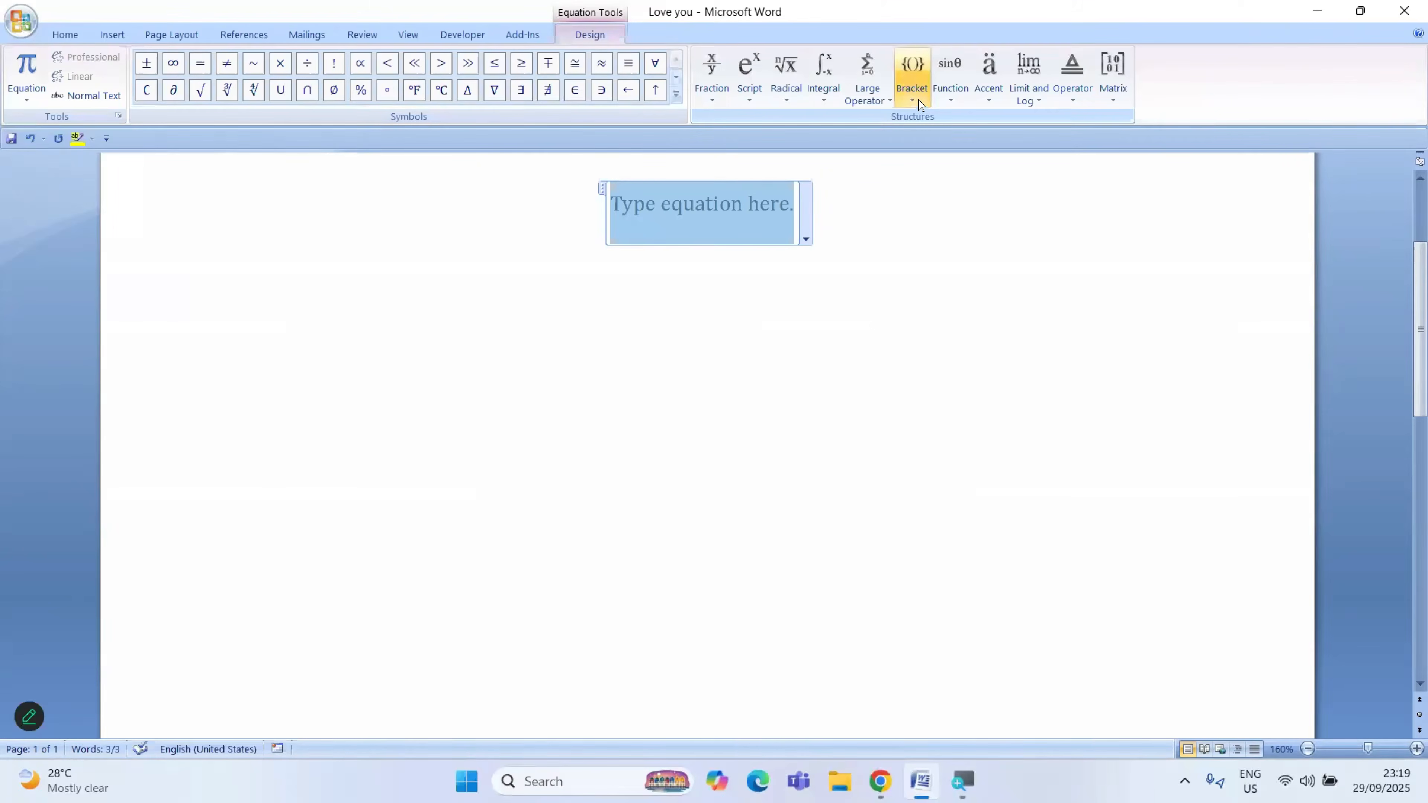
left_click(912, 99)
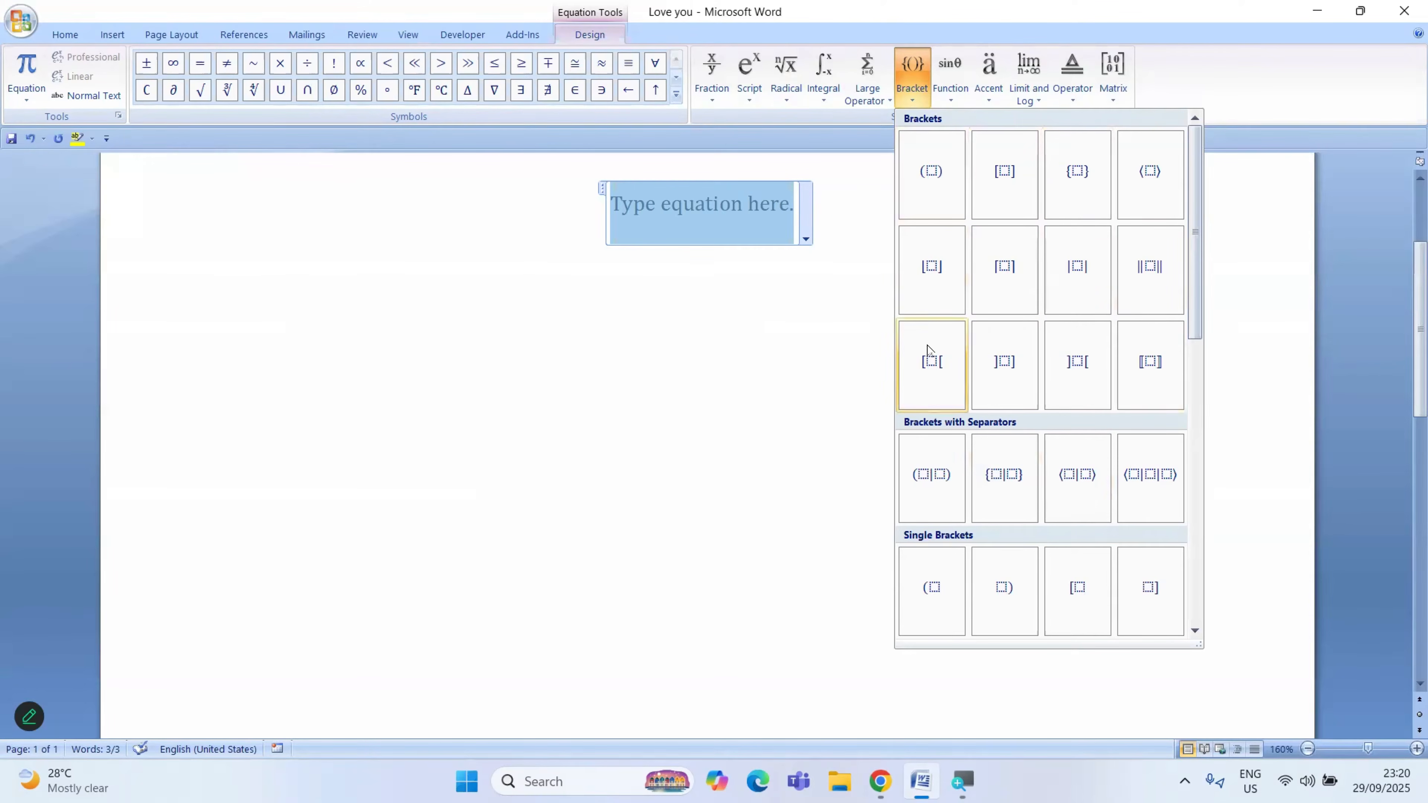
left_click(939, 186)
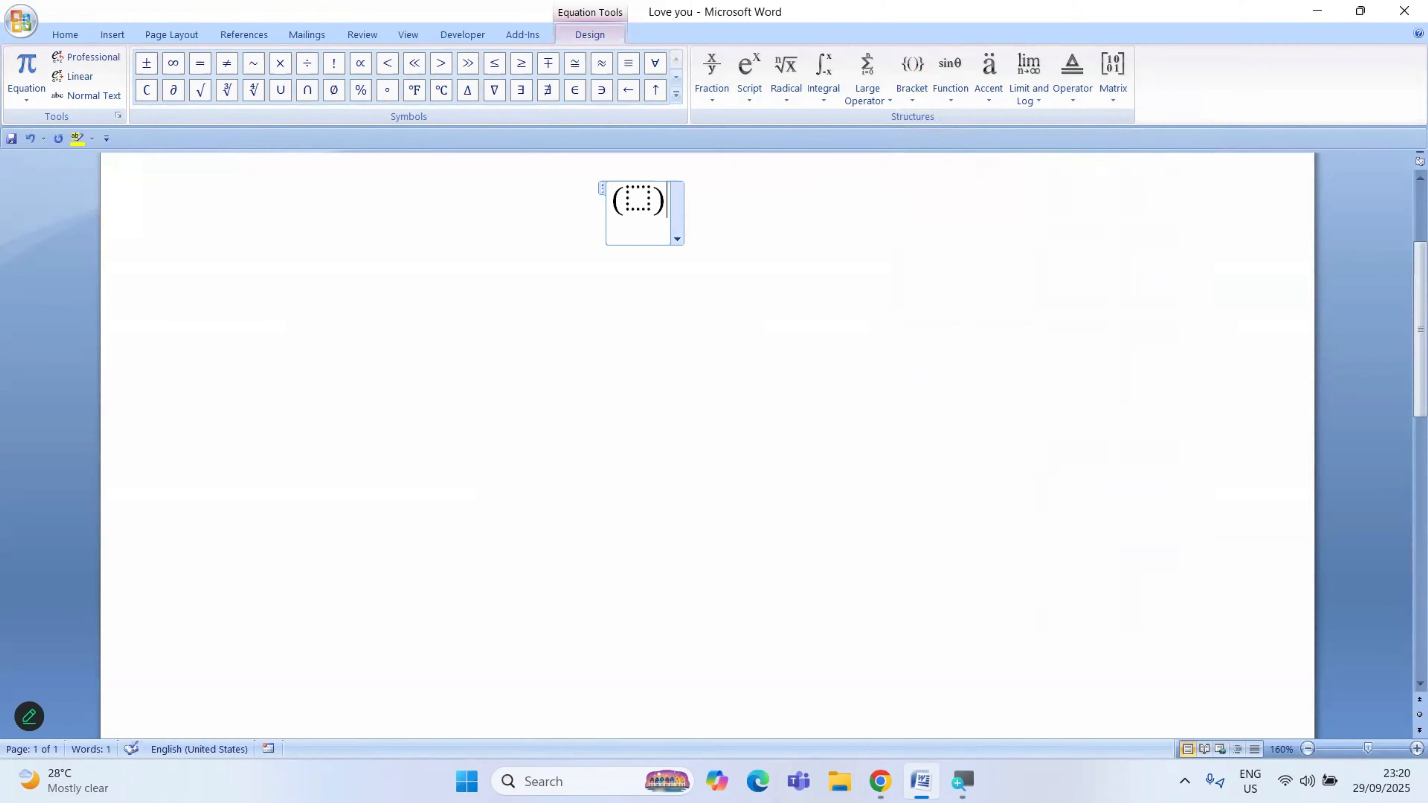
Add empty curly, square and angle bracket templates, in that order, after the parentheses in the equation.
left_click(912, 107)
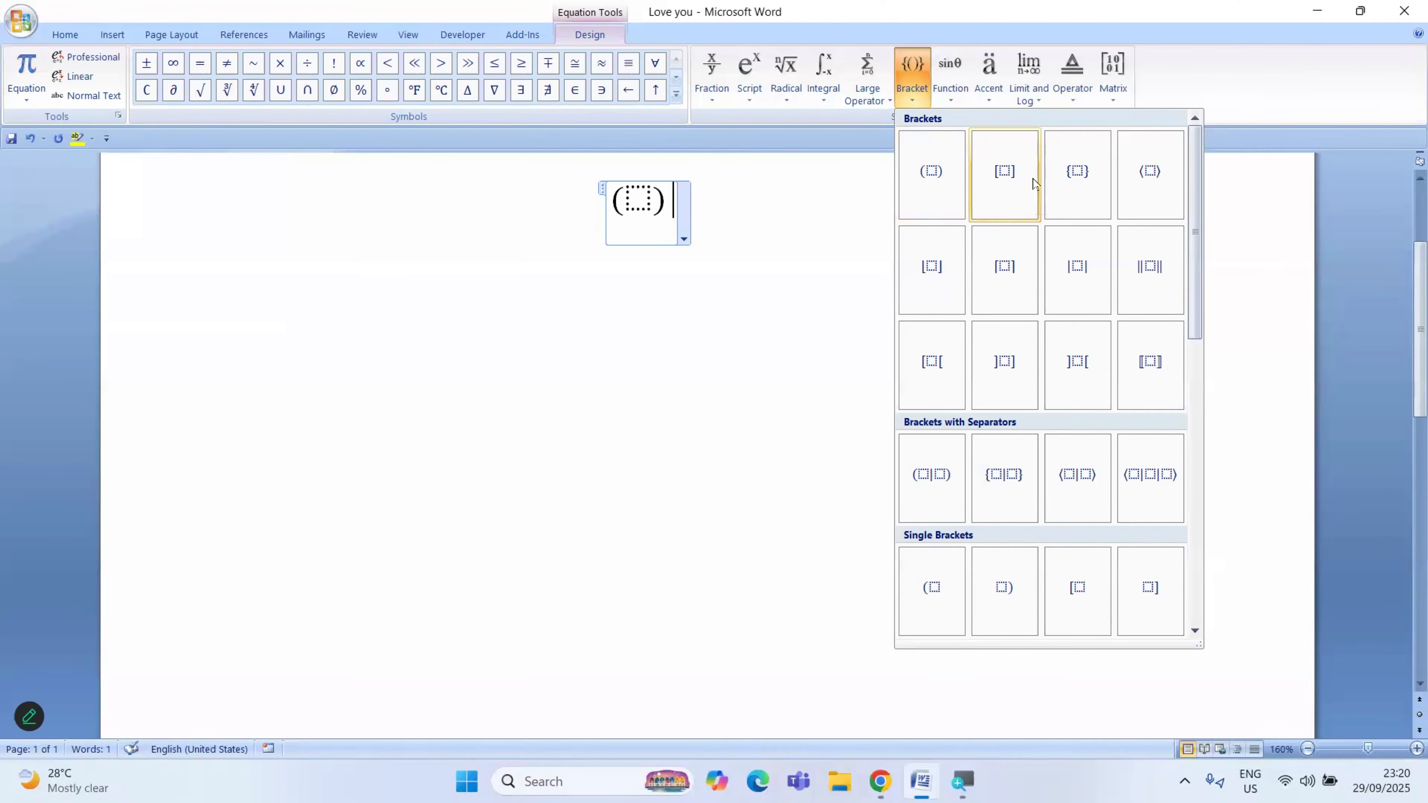
left_click(1077, 174)
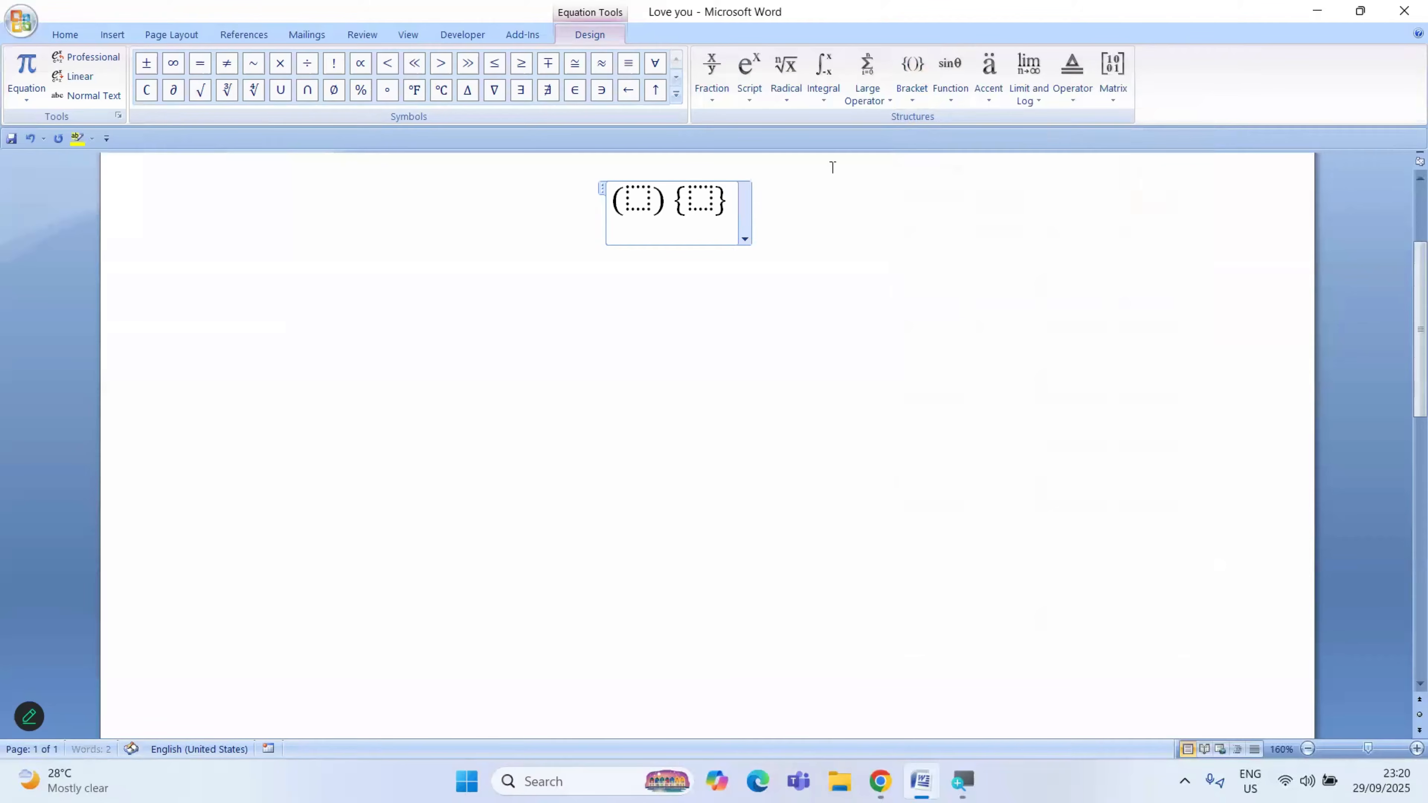
left_click(912, 71)
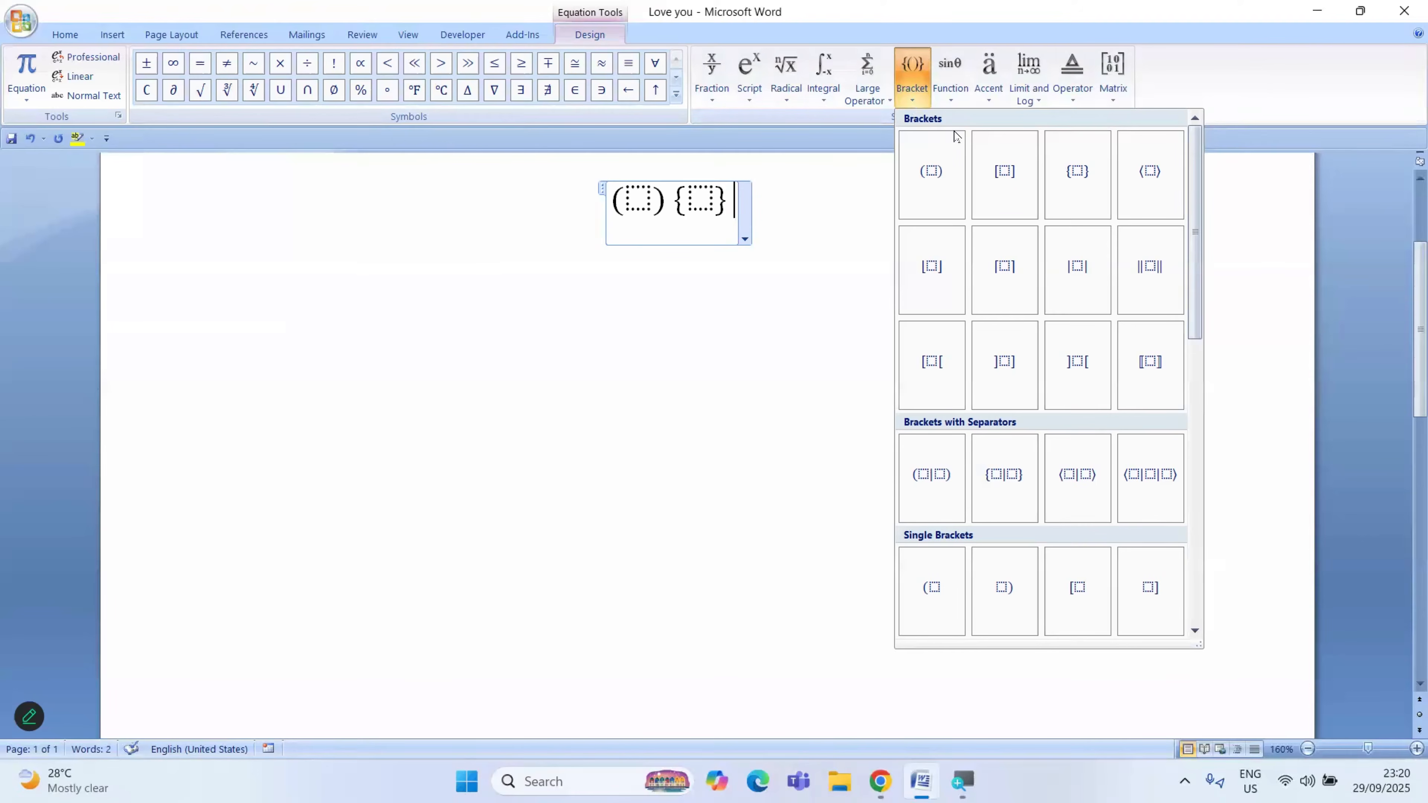
left_click(999, 177)
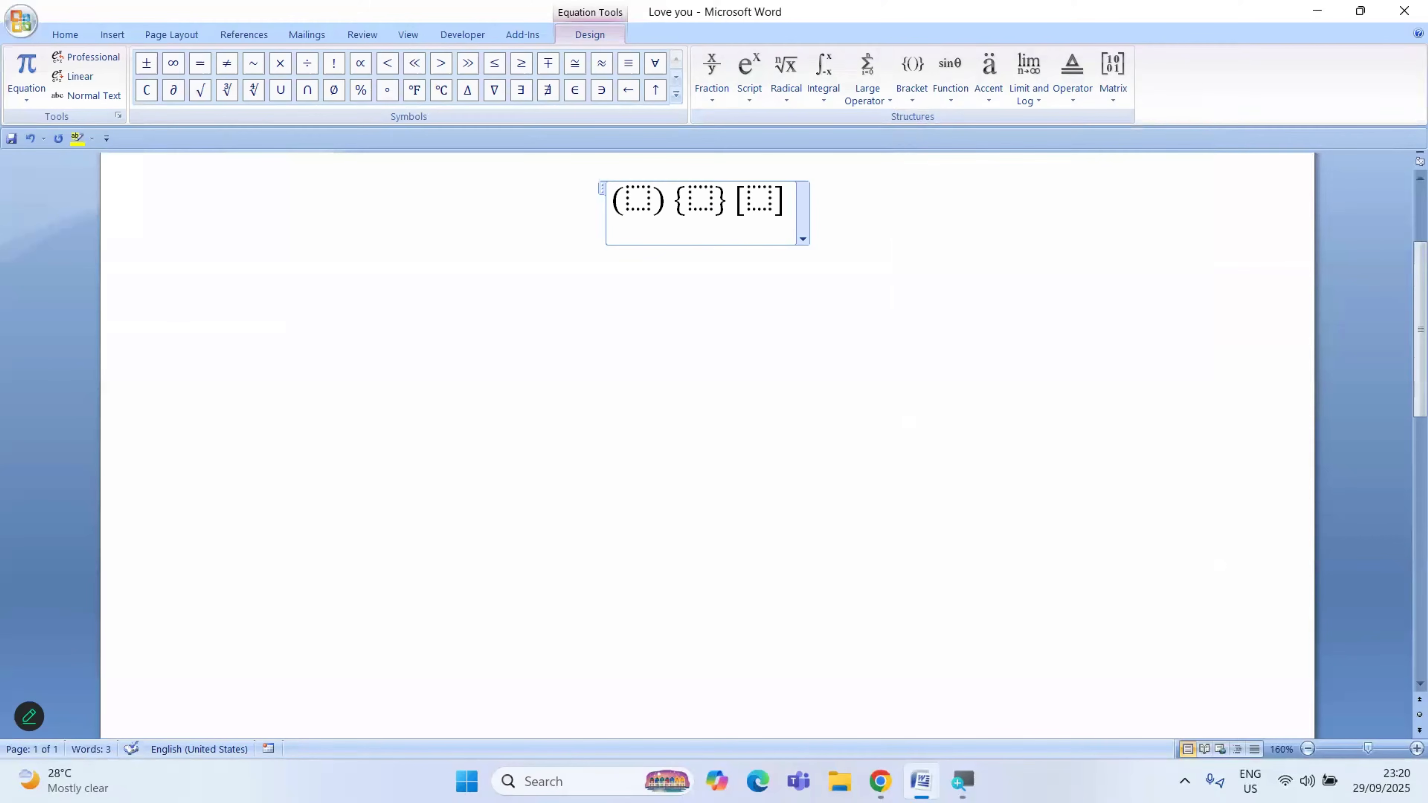
left_click(912, 97)
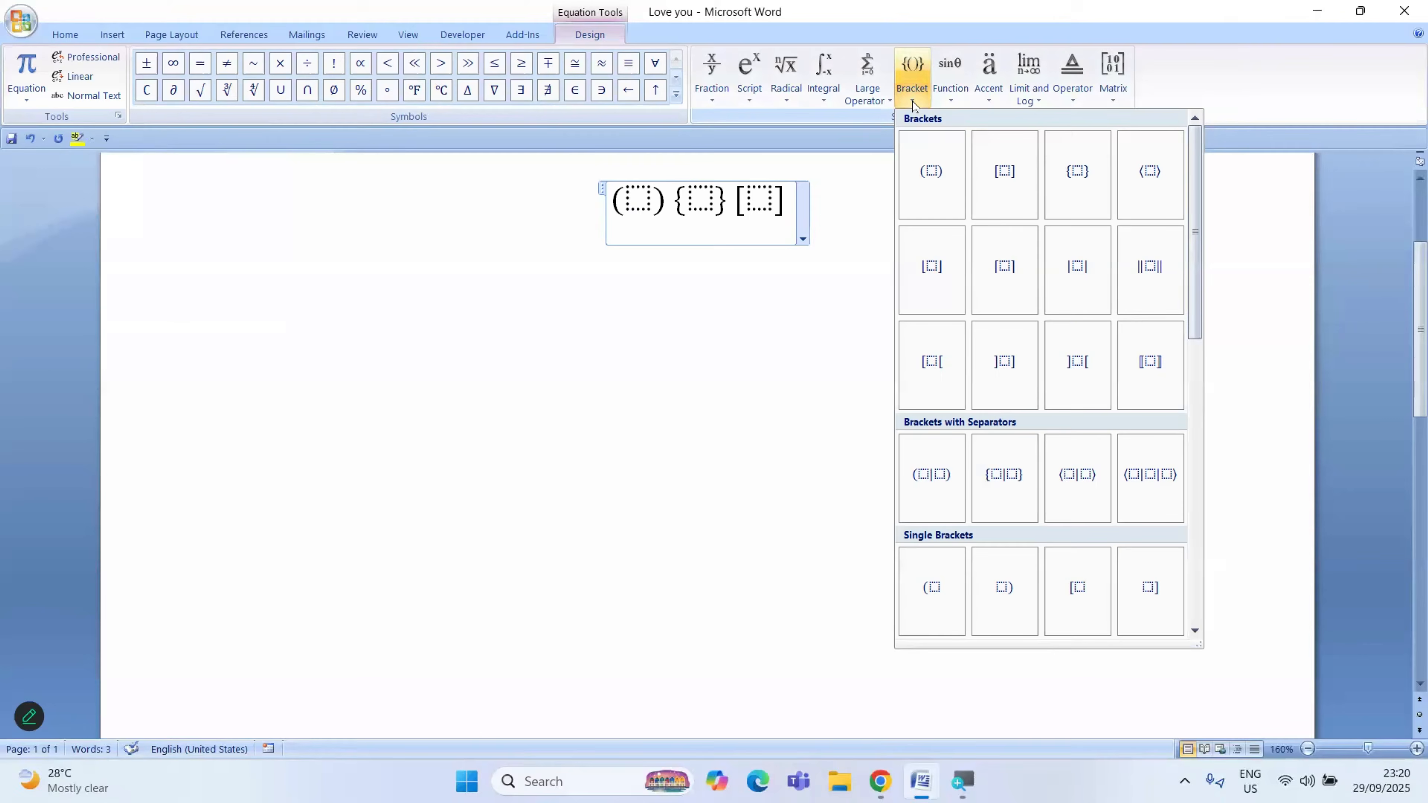
left_click(1151, 173)
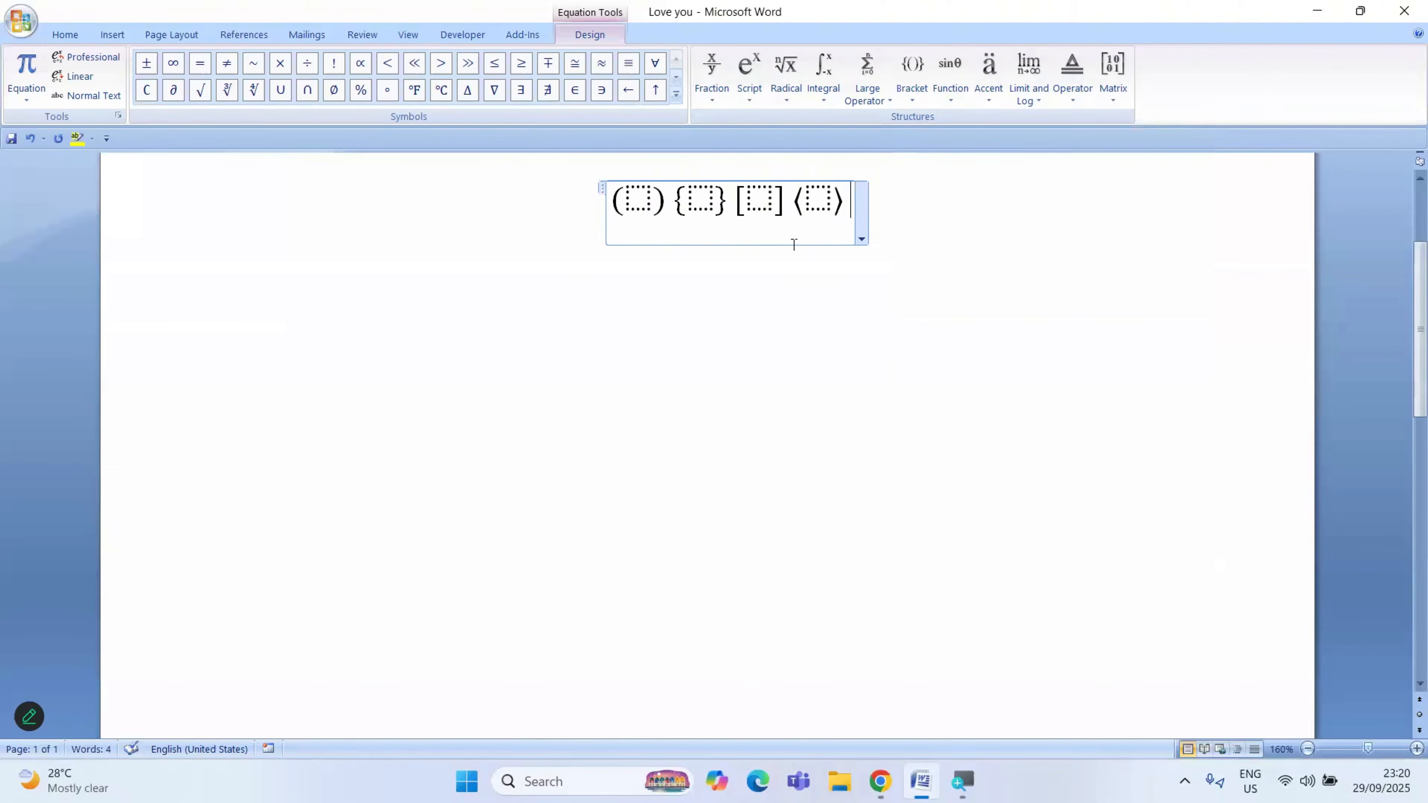
Append empty floor and ceiling bracket templates after the angle brackets in the equation.
left_click(914, 101)
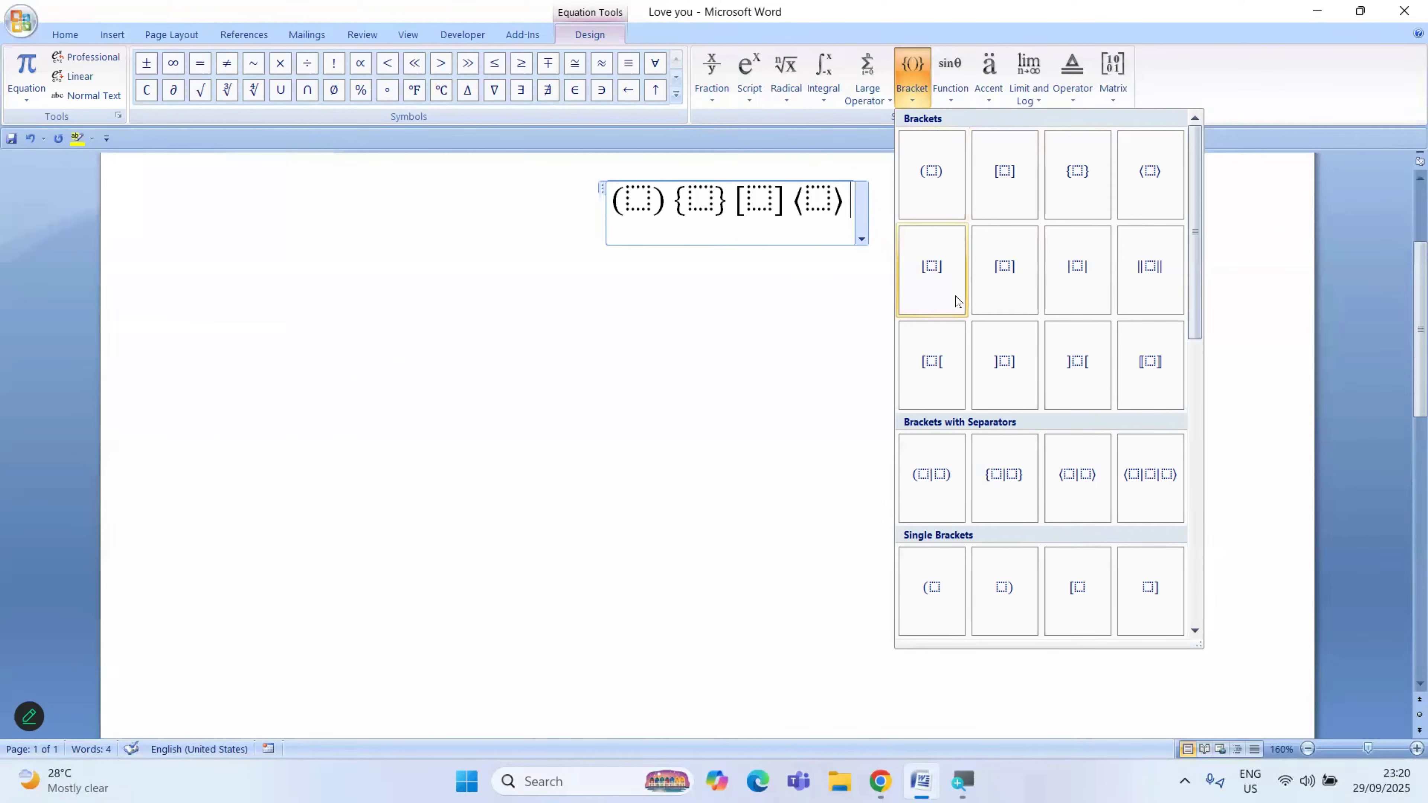
left_click(932, 270)
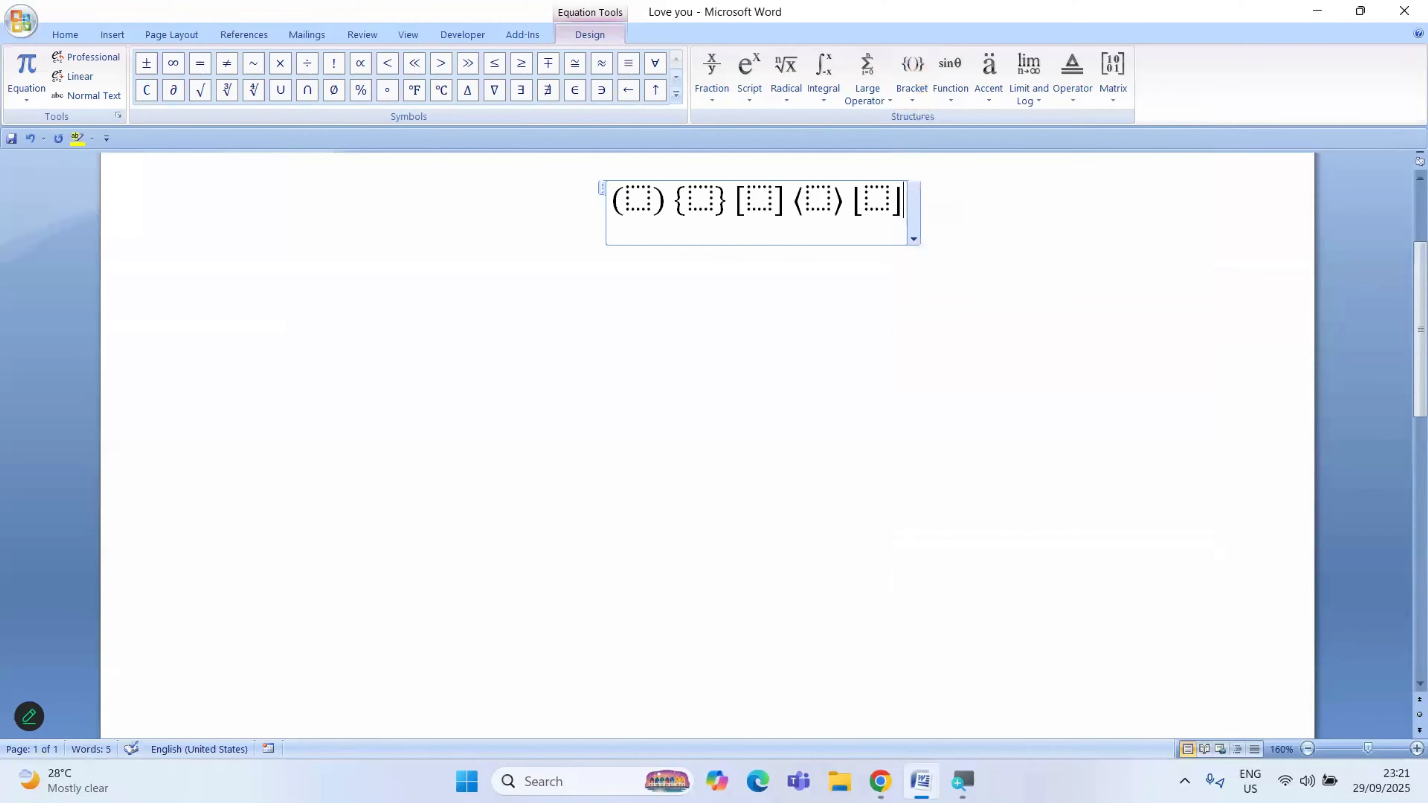
left_click(918, 101)
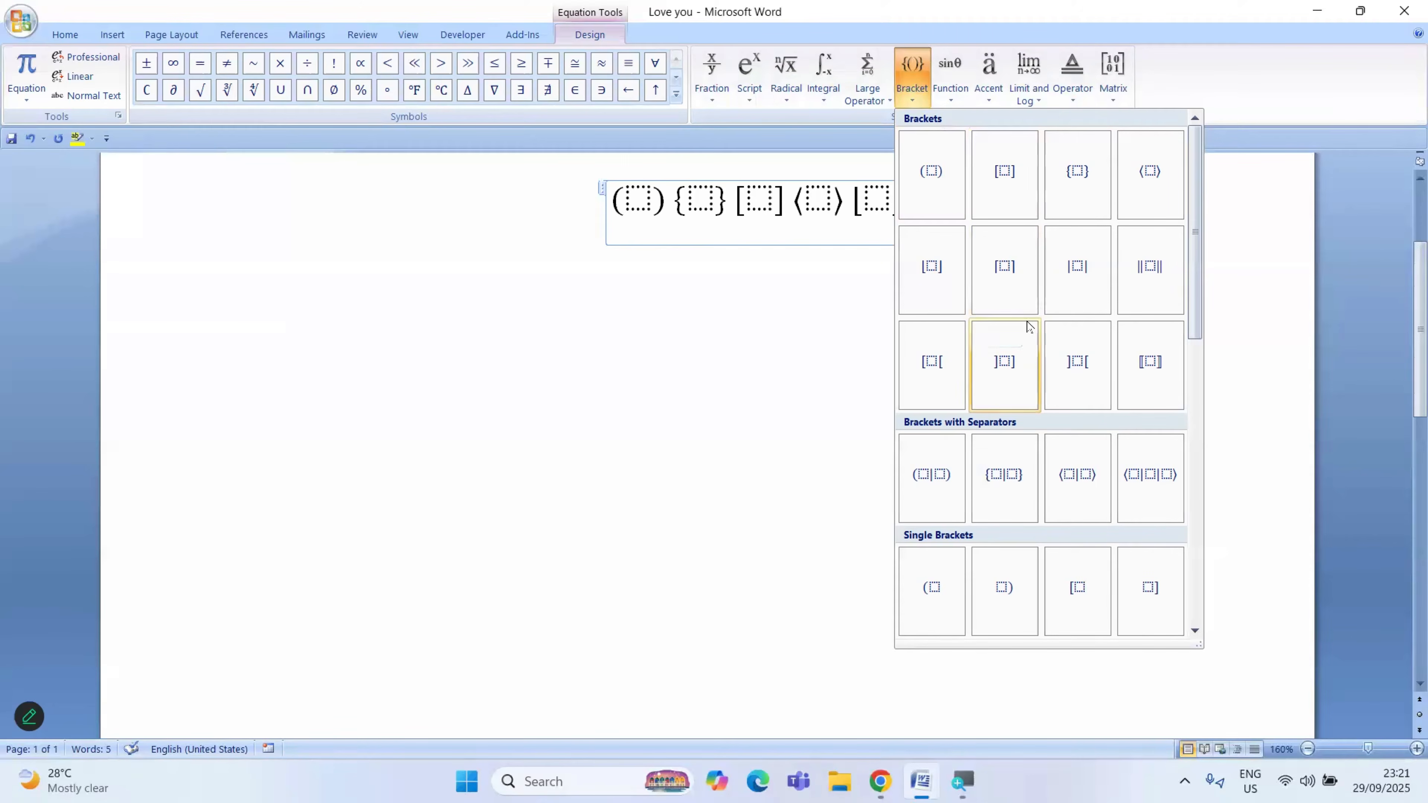
left_click(1101, 287)
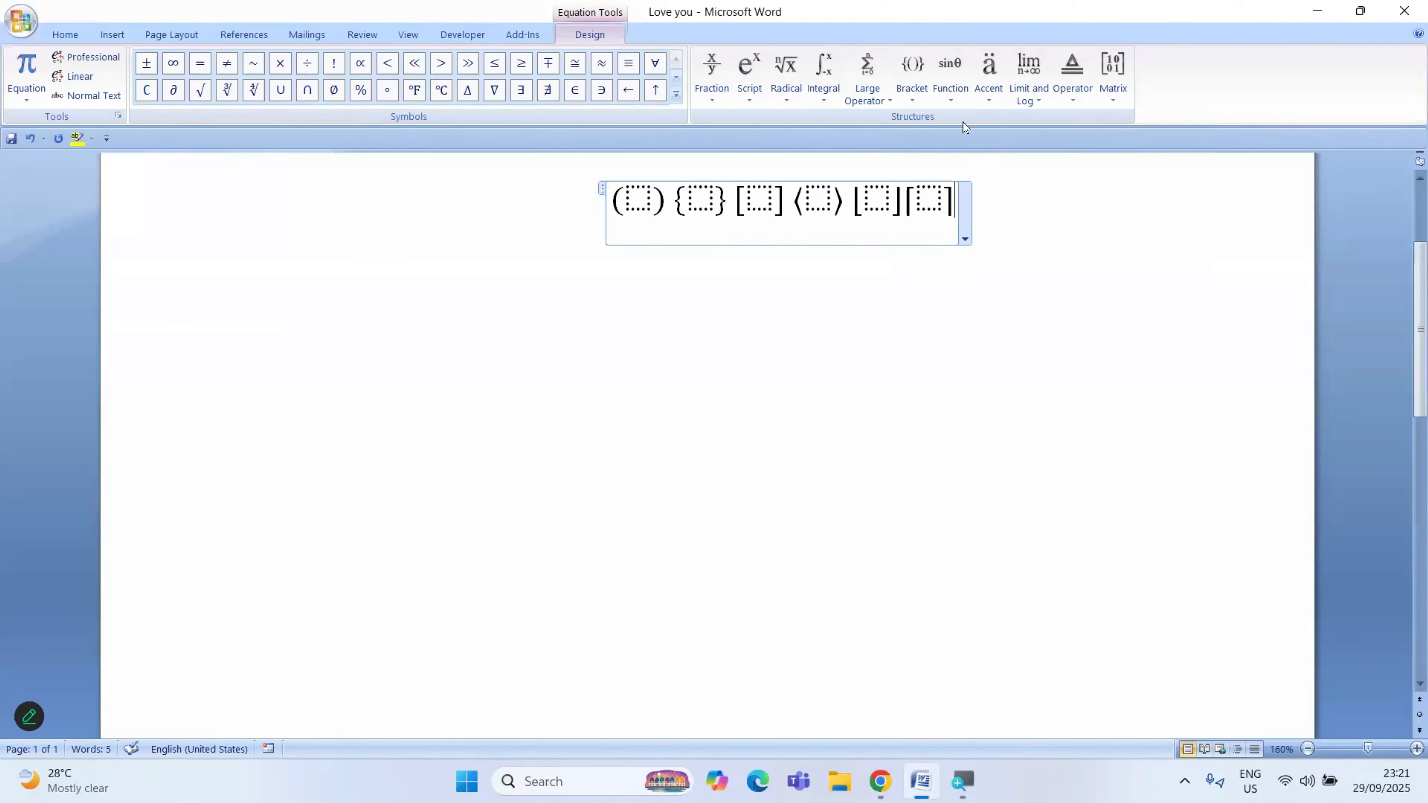
Examine the bracket templates with separators, single brackets, cases and stacks, and common brackets.
left_click(914, 105)
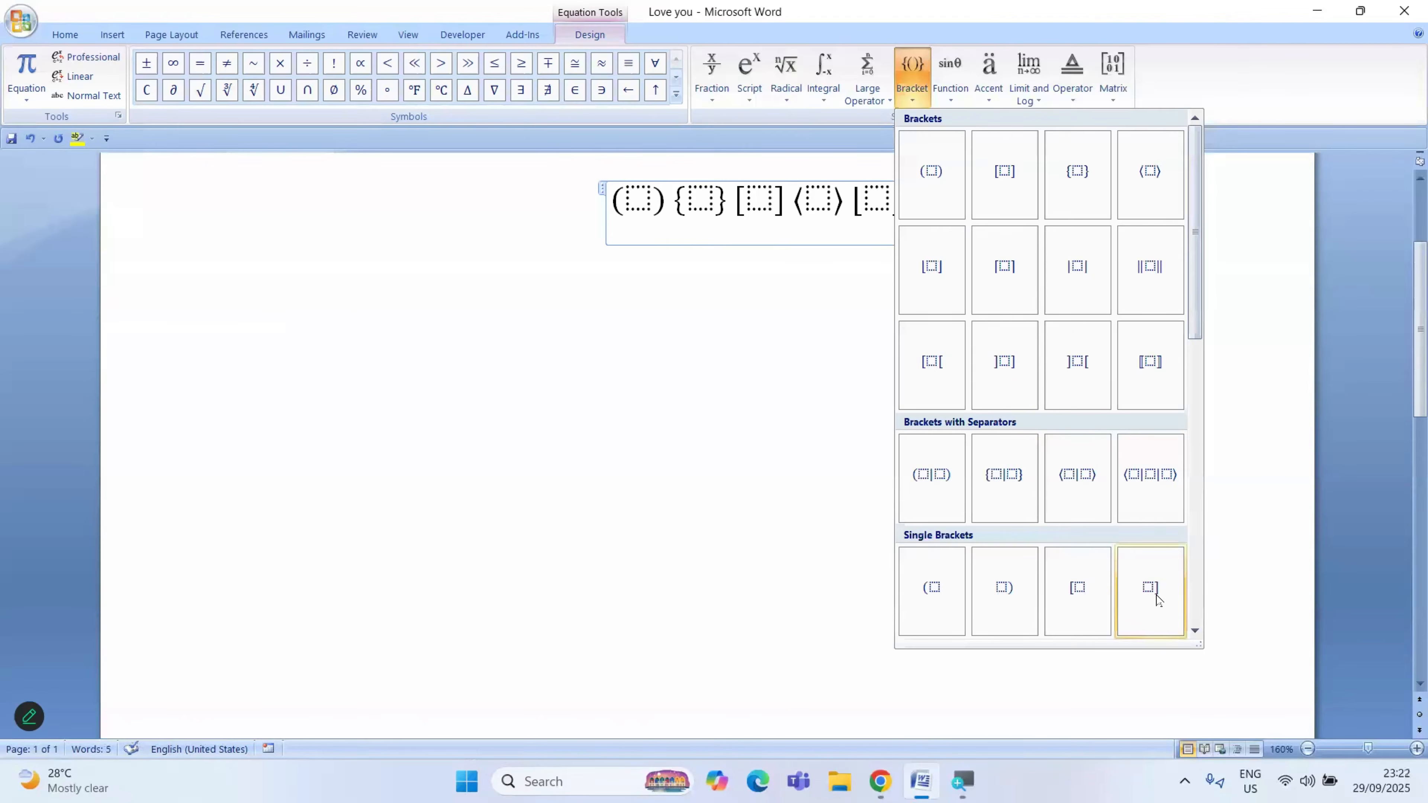
scroll(1157, 597, "down", 3)
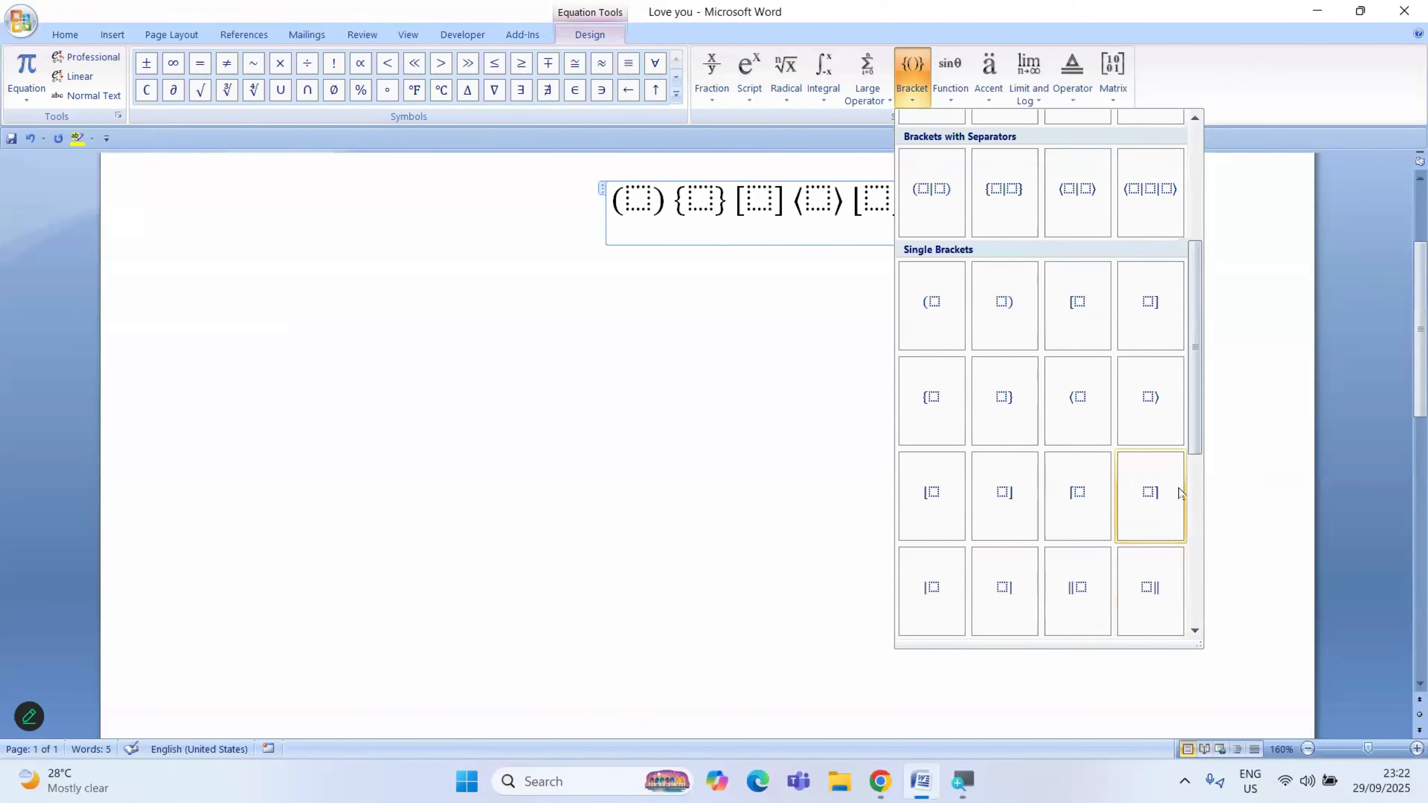
left_click_drag(1199, 418, 1205, 534)
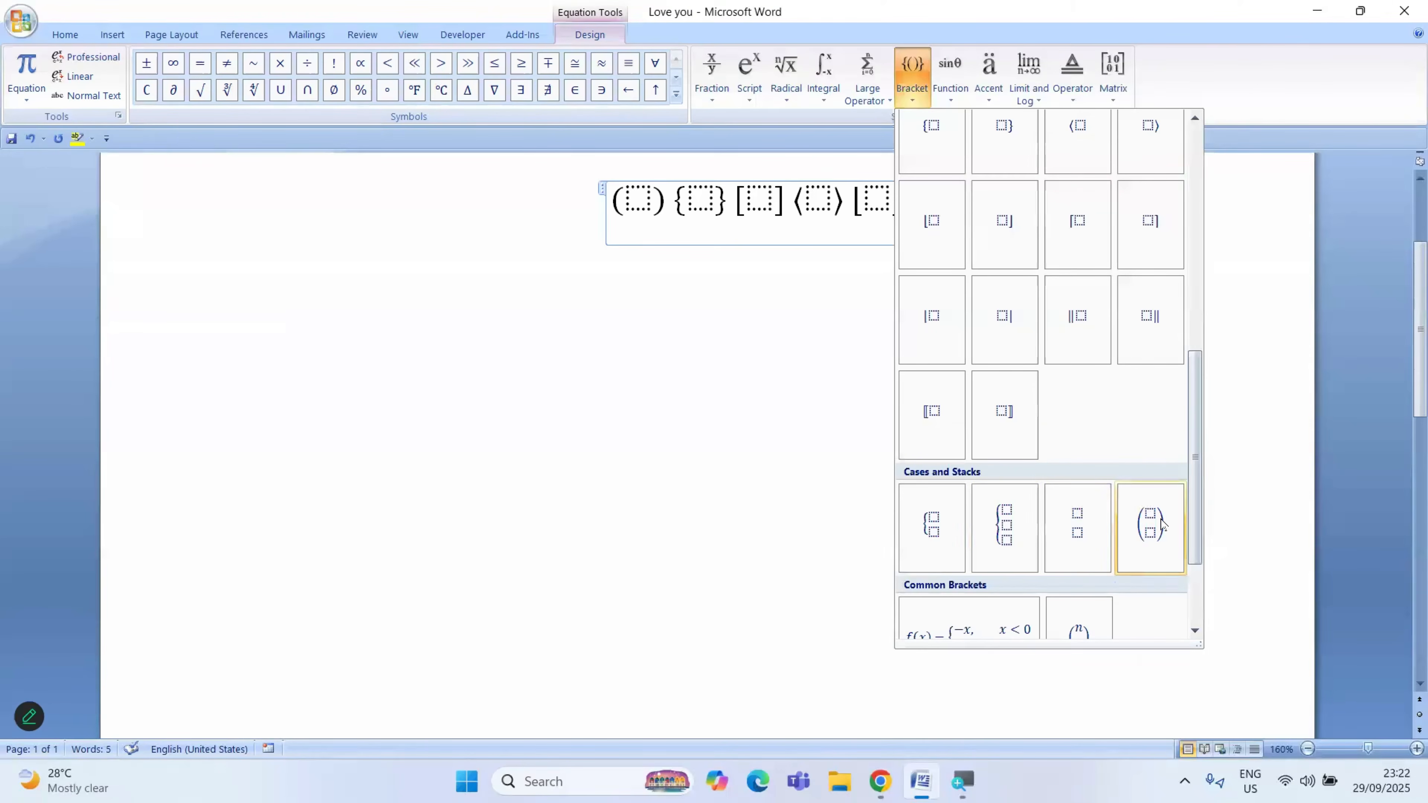
left_click_drag(1196, 509, 1199, 593)
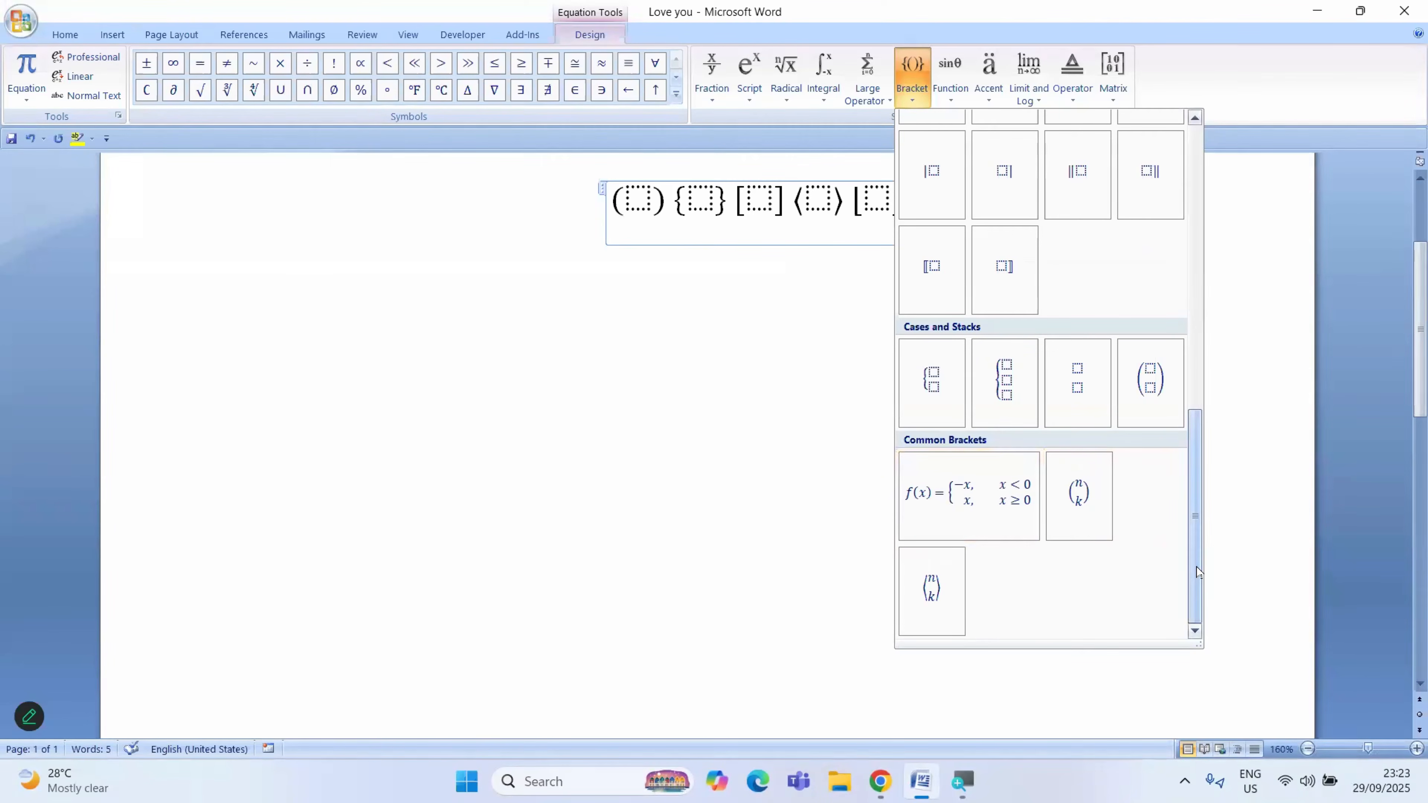
left_click_drag(1197, 567, 1194, 272)
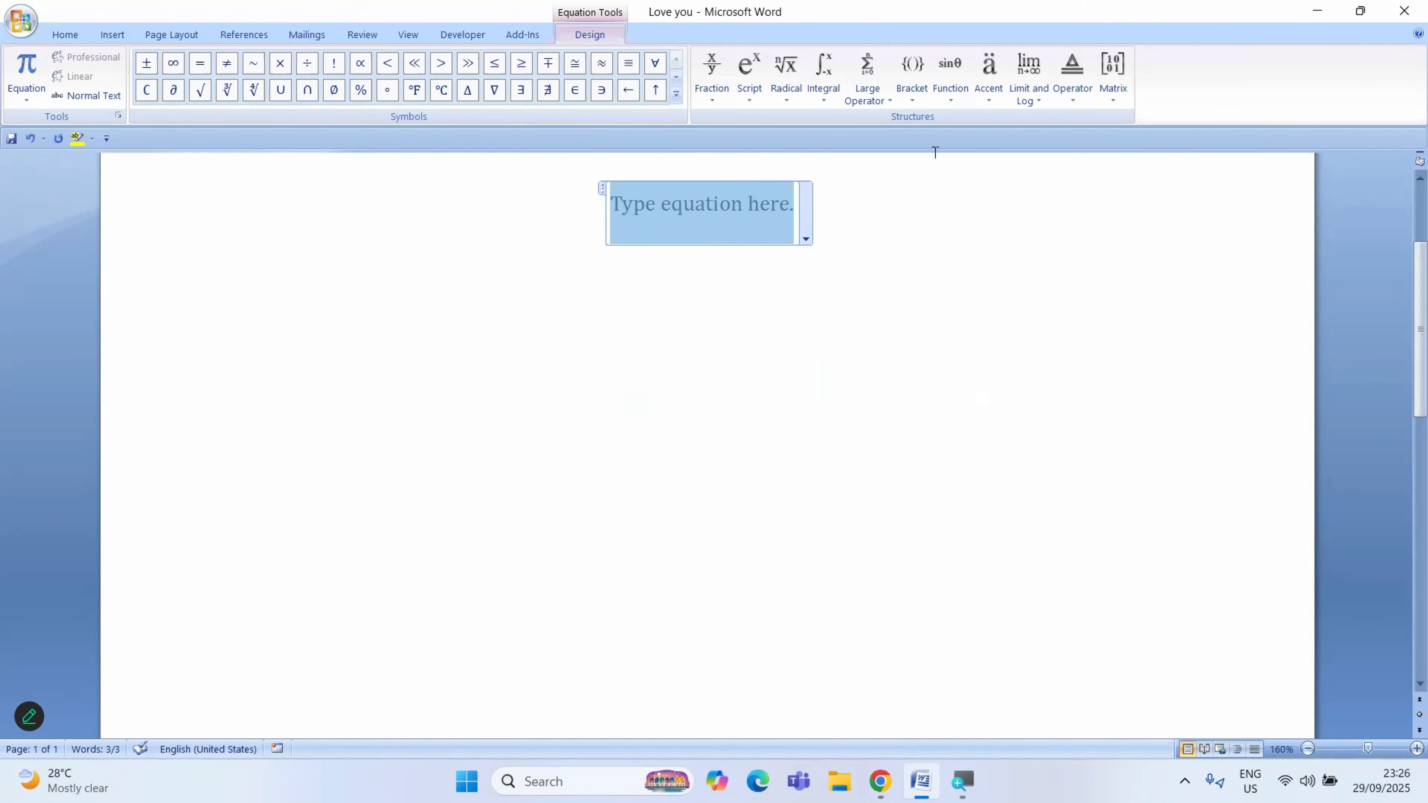
Insert the common piecewise template f(x) = {−x, x < 0; x, x ≥ 0} into the empty equation and start a new line below it.
left_click(917, 99)
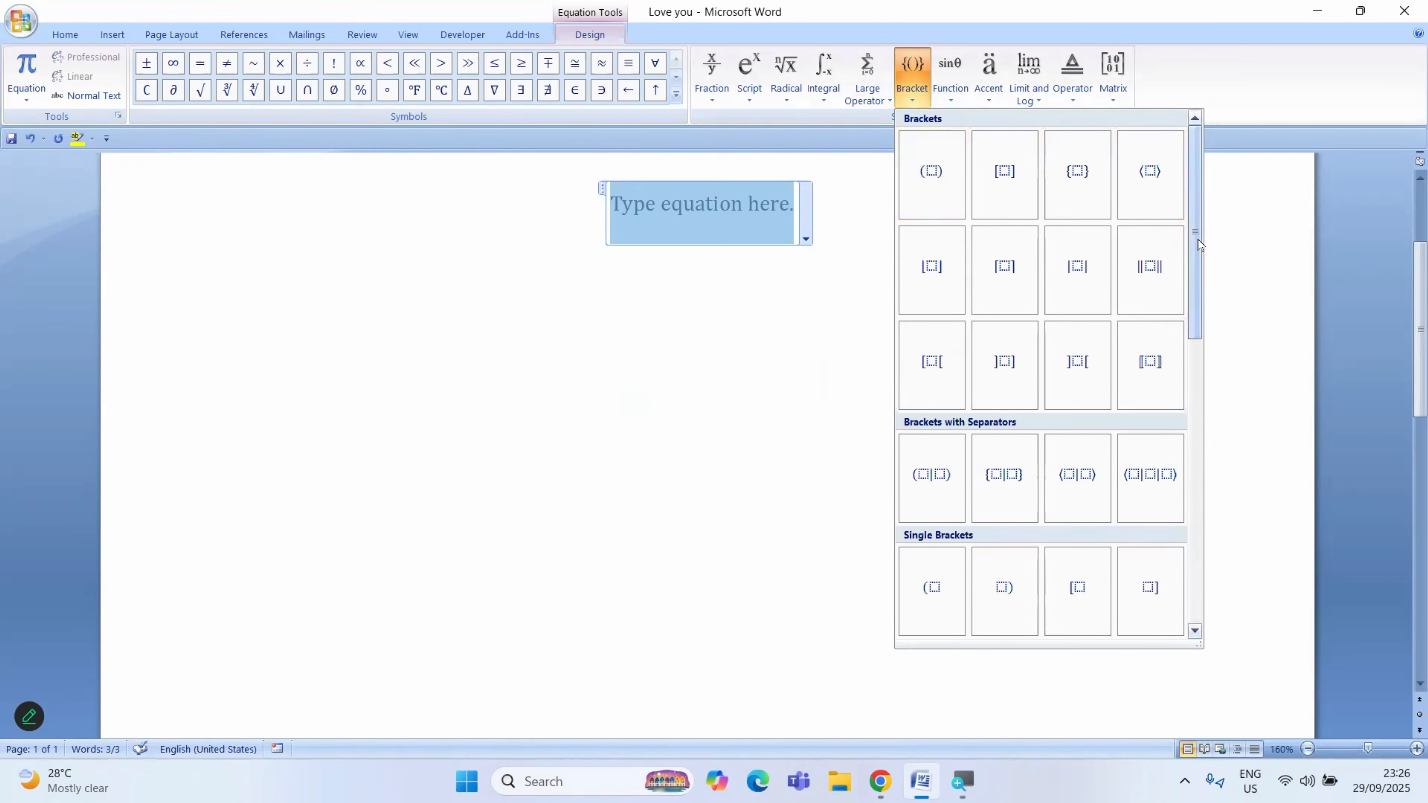
left_click_drag(1200, 243, 1212, 561)
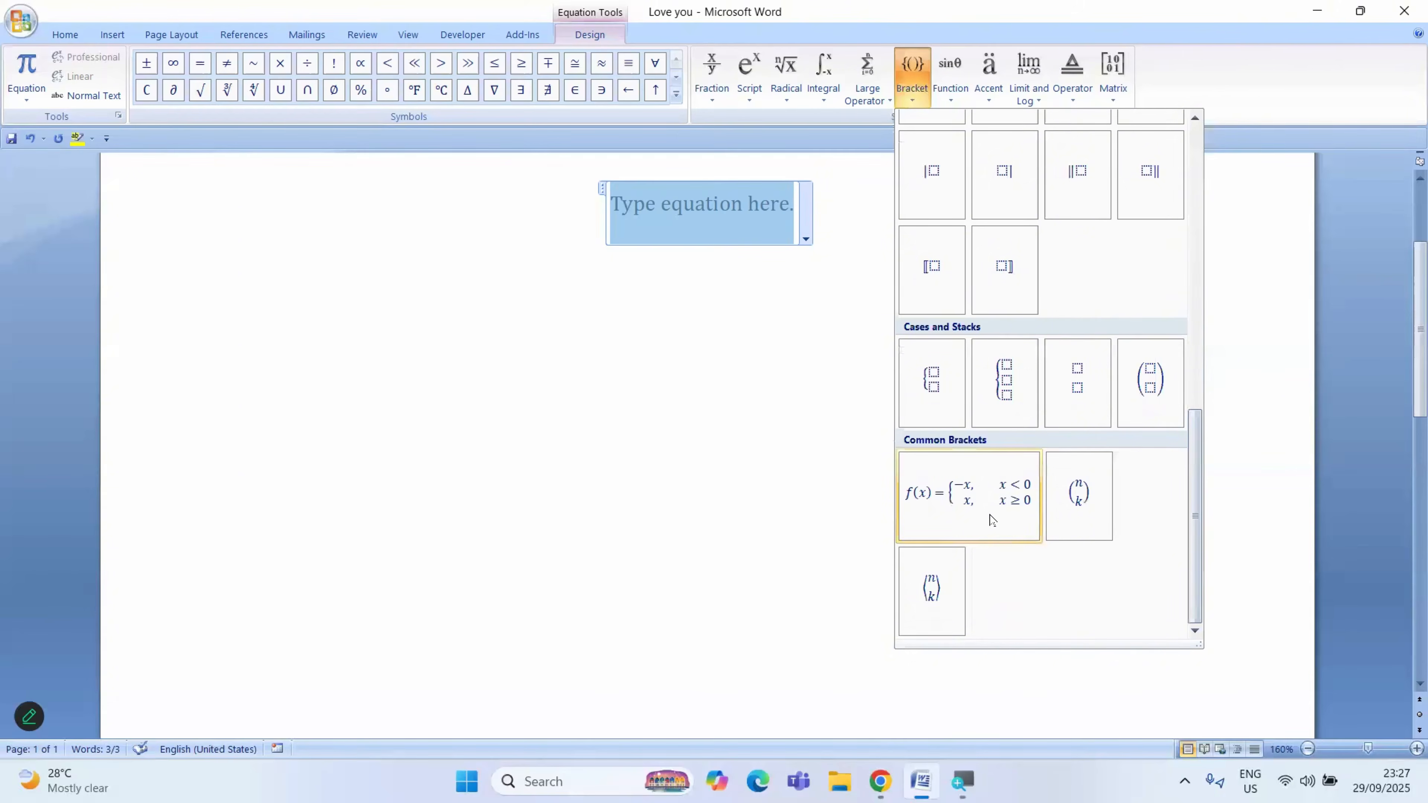
left_click(1005, 520)
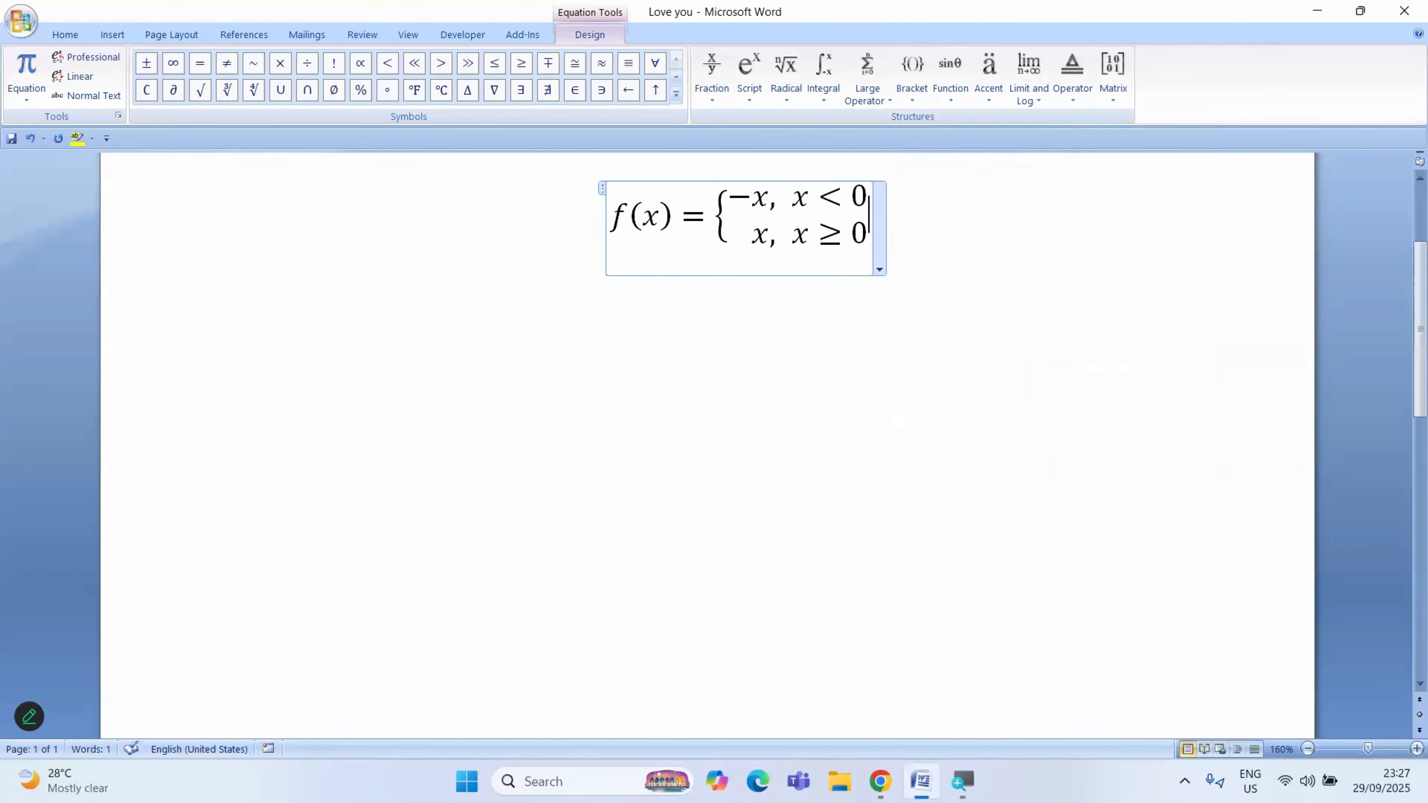
key("Right")
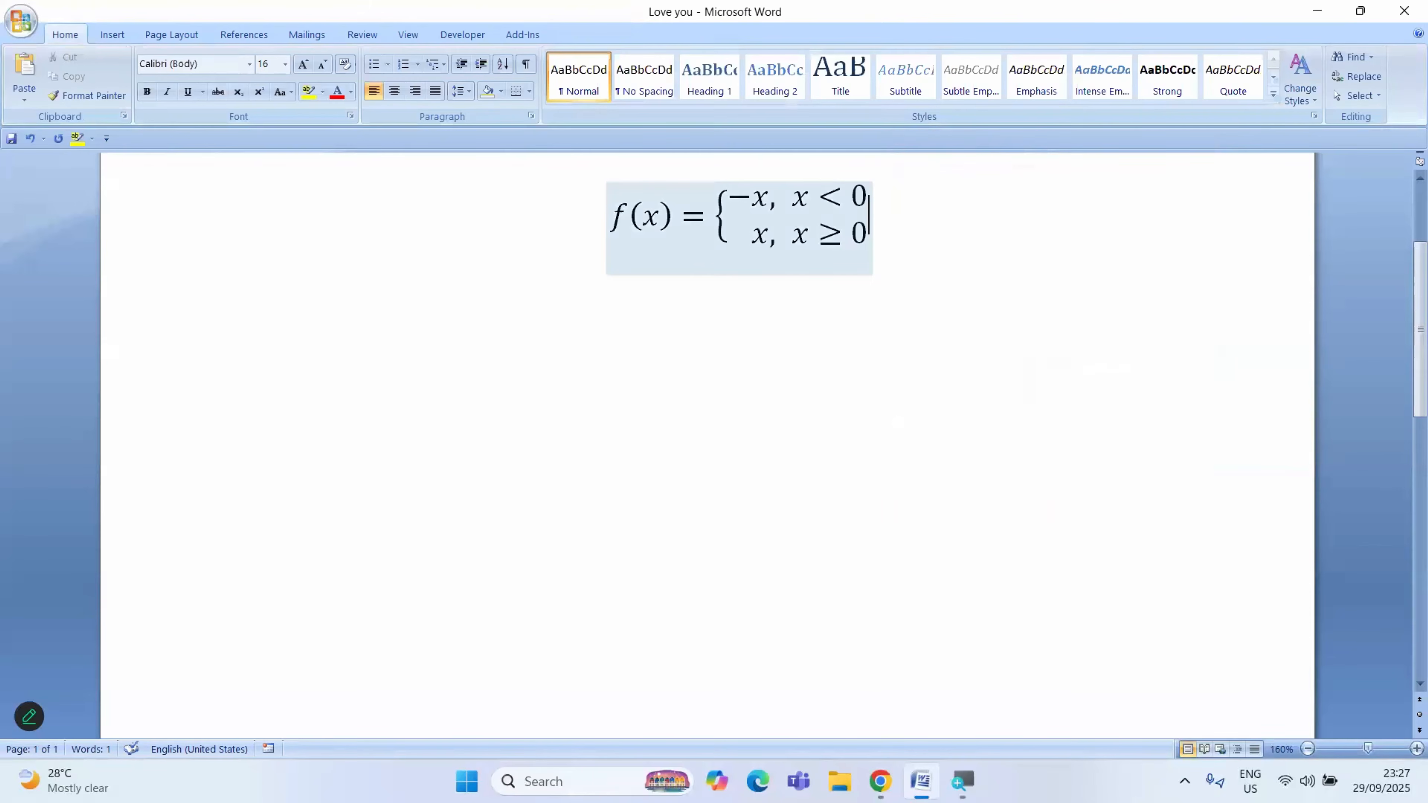
key("Return")
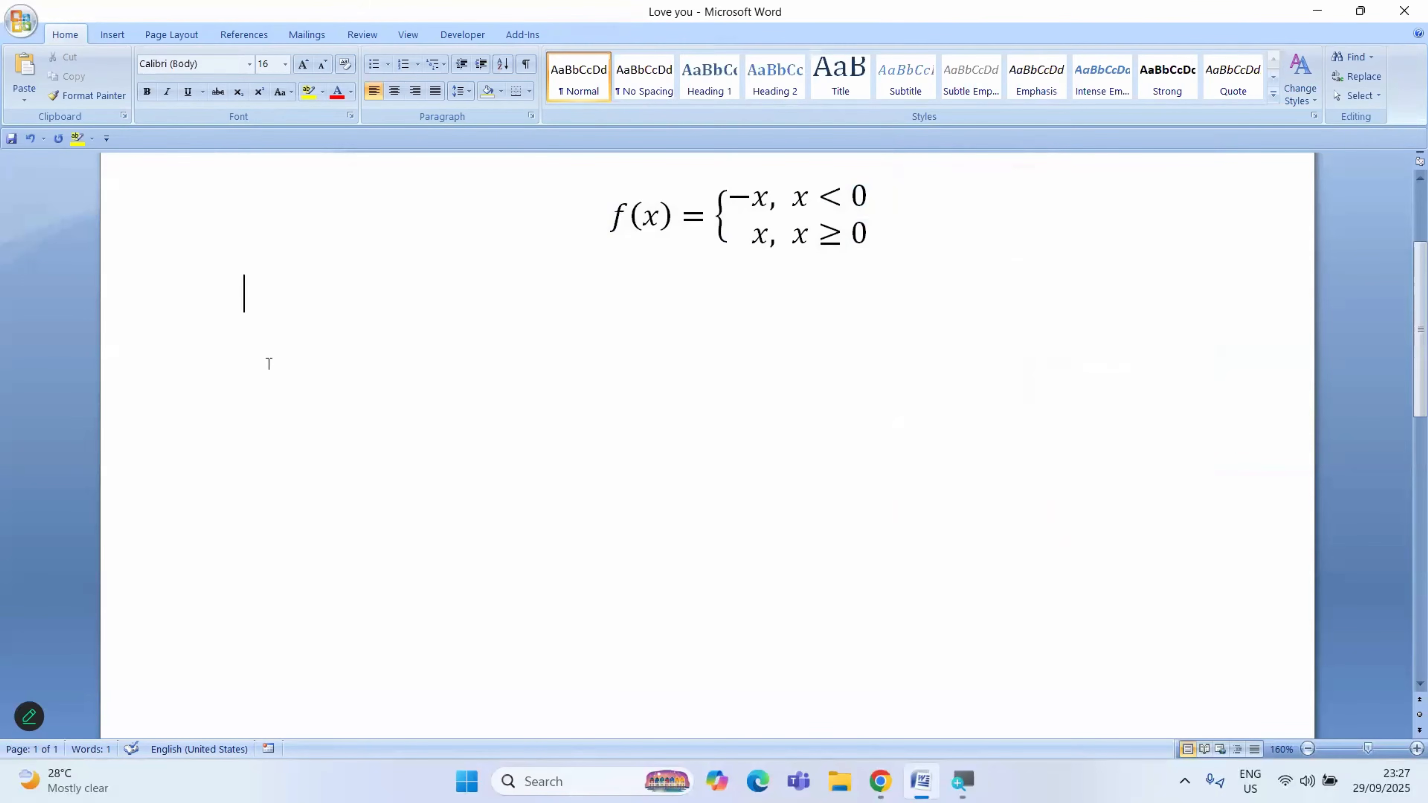
Insert a second equation below the piecewise function and enter f(x) =, using a parentheses template around the x.
key("Return")
key("alt+equal")
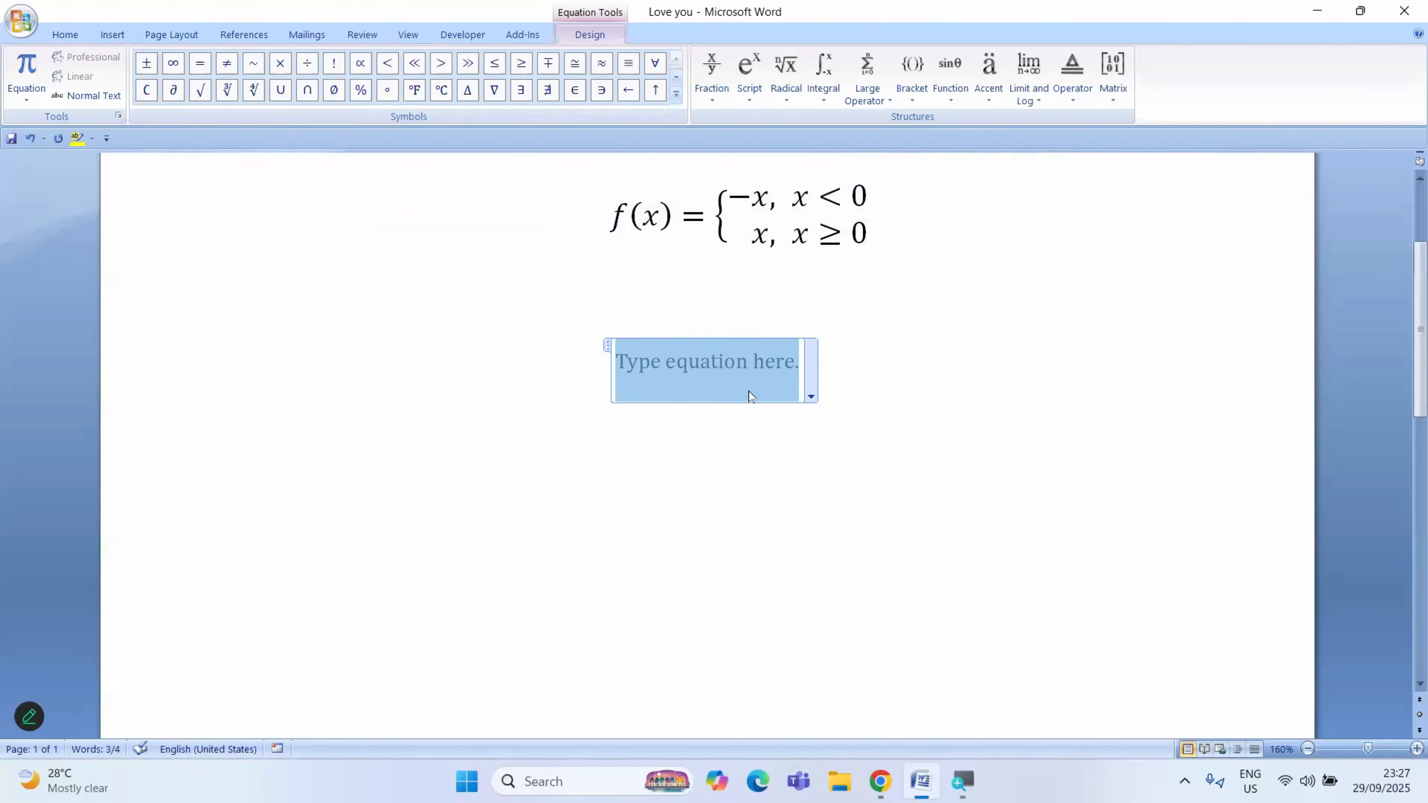
type("f")
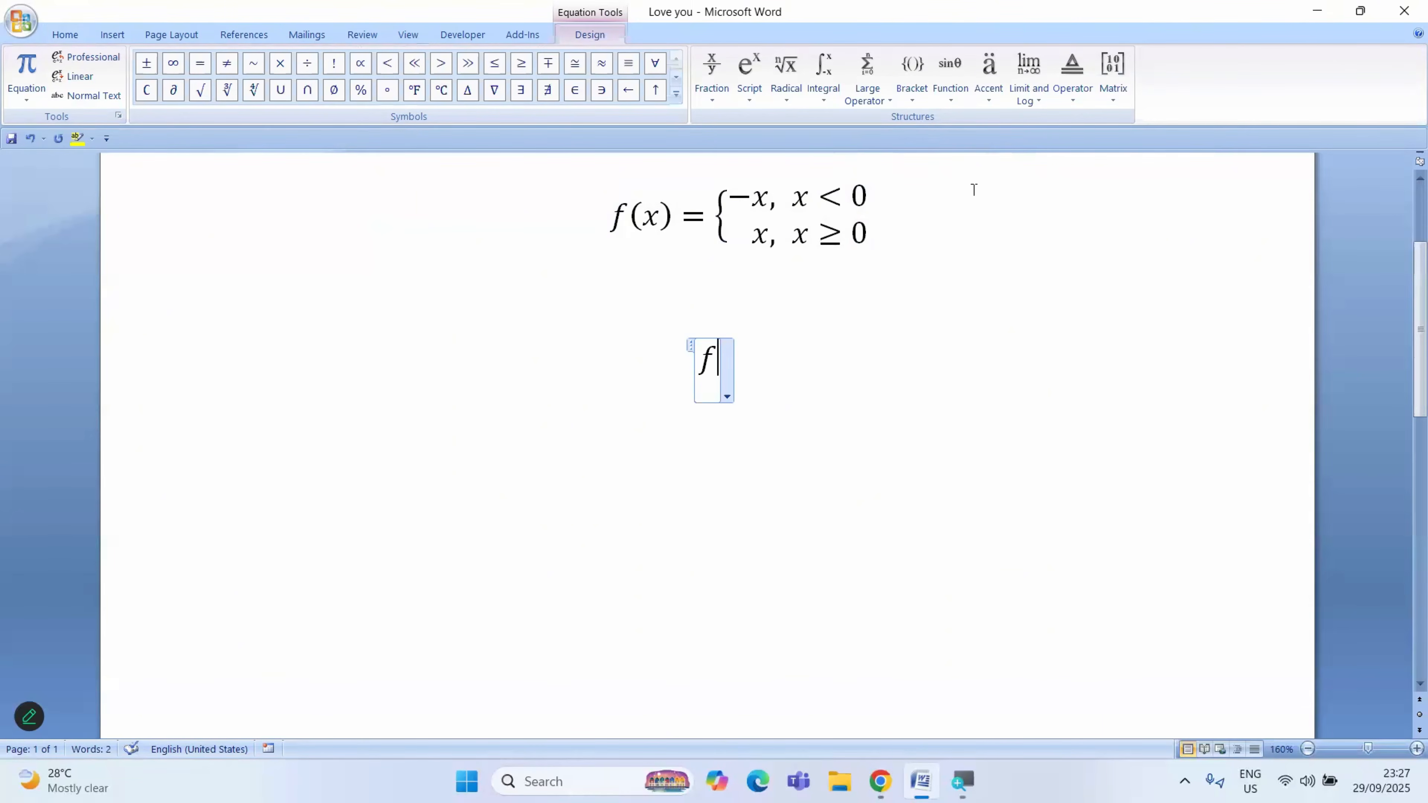
left_click(914, 96)
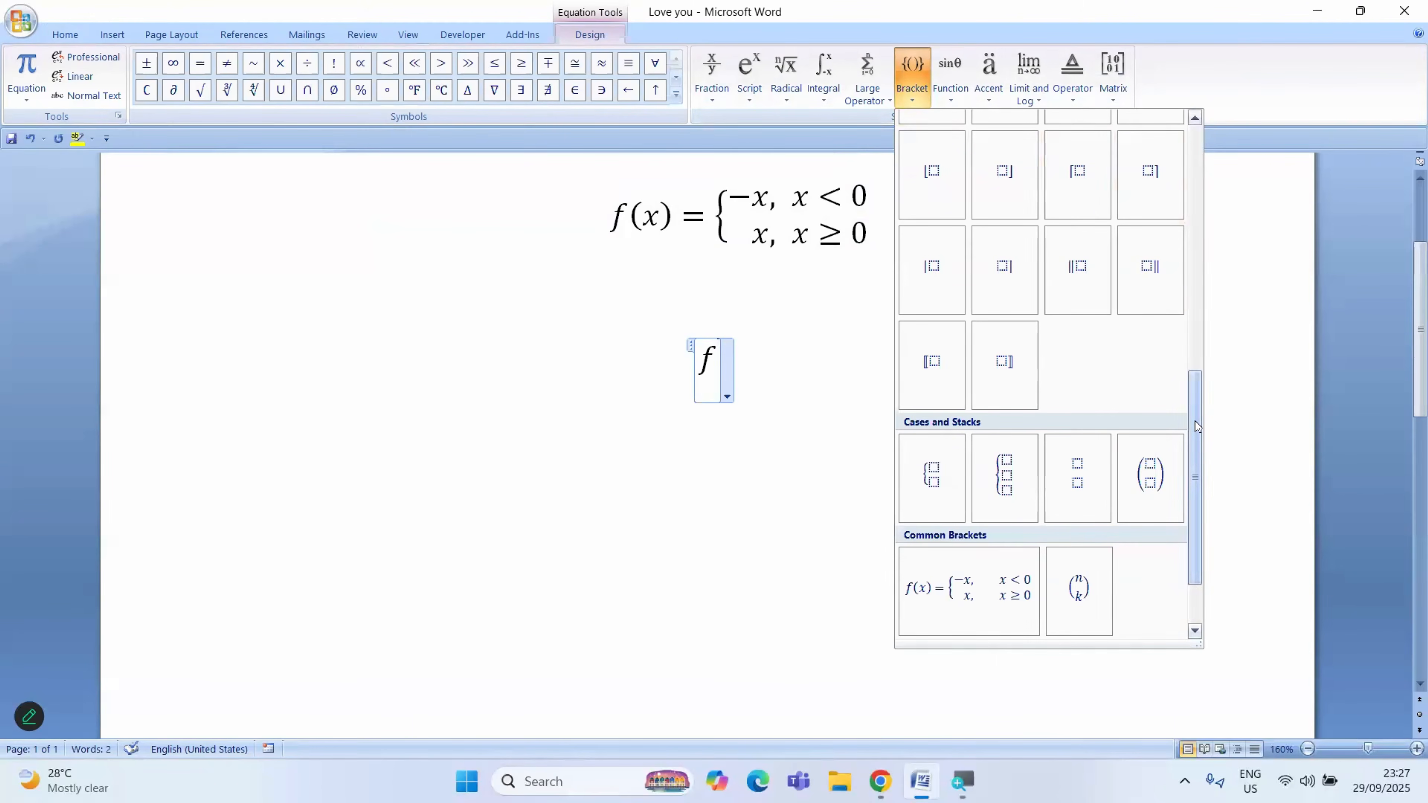
left_click_drag(1197, 450, 1183, 182)
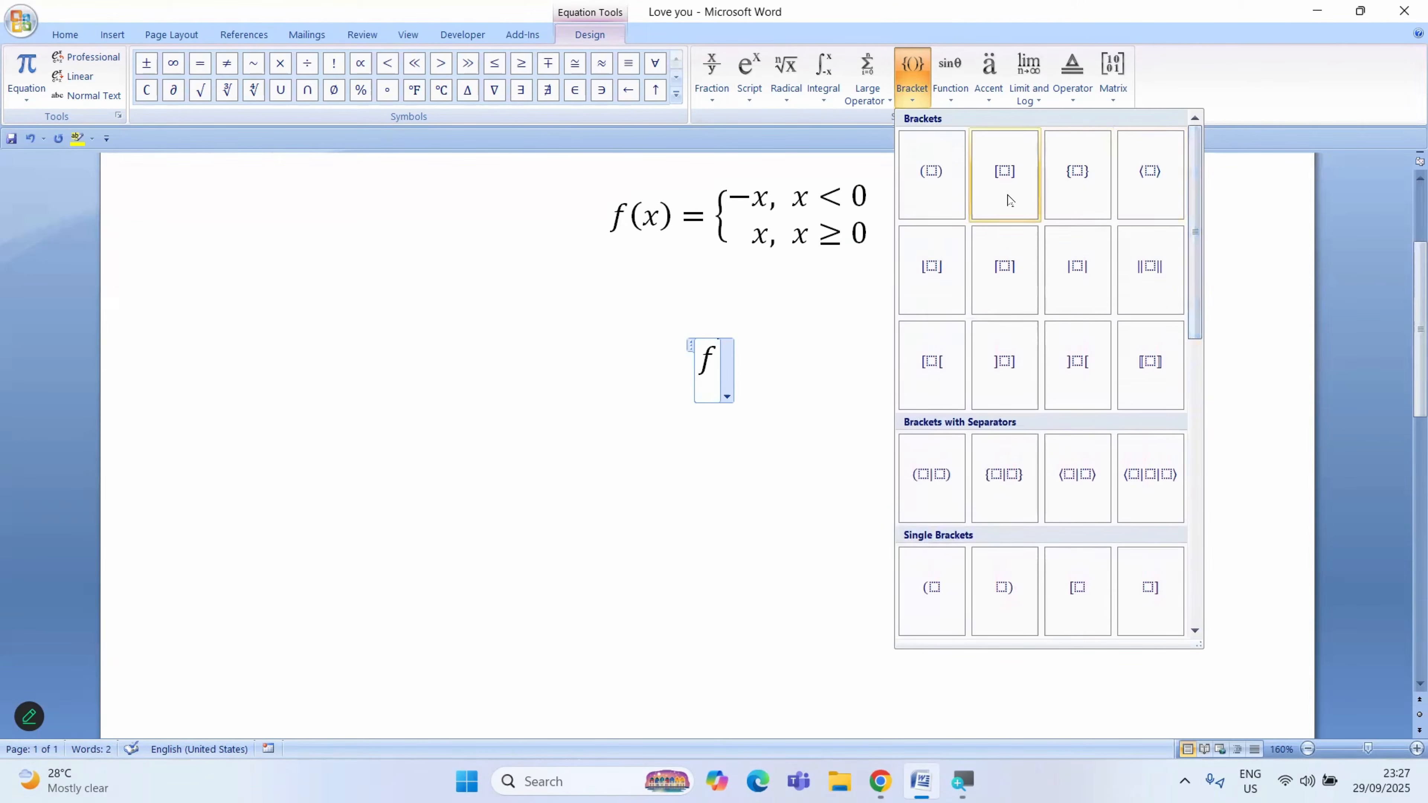
left_click(930, 173)
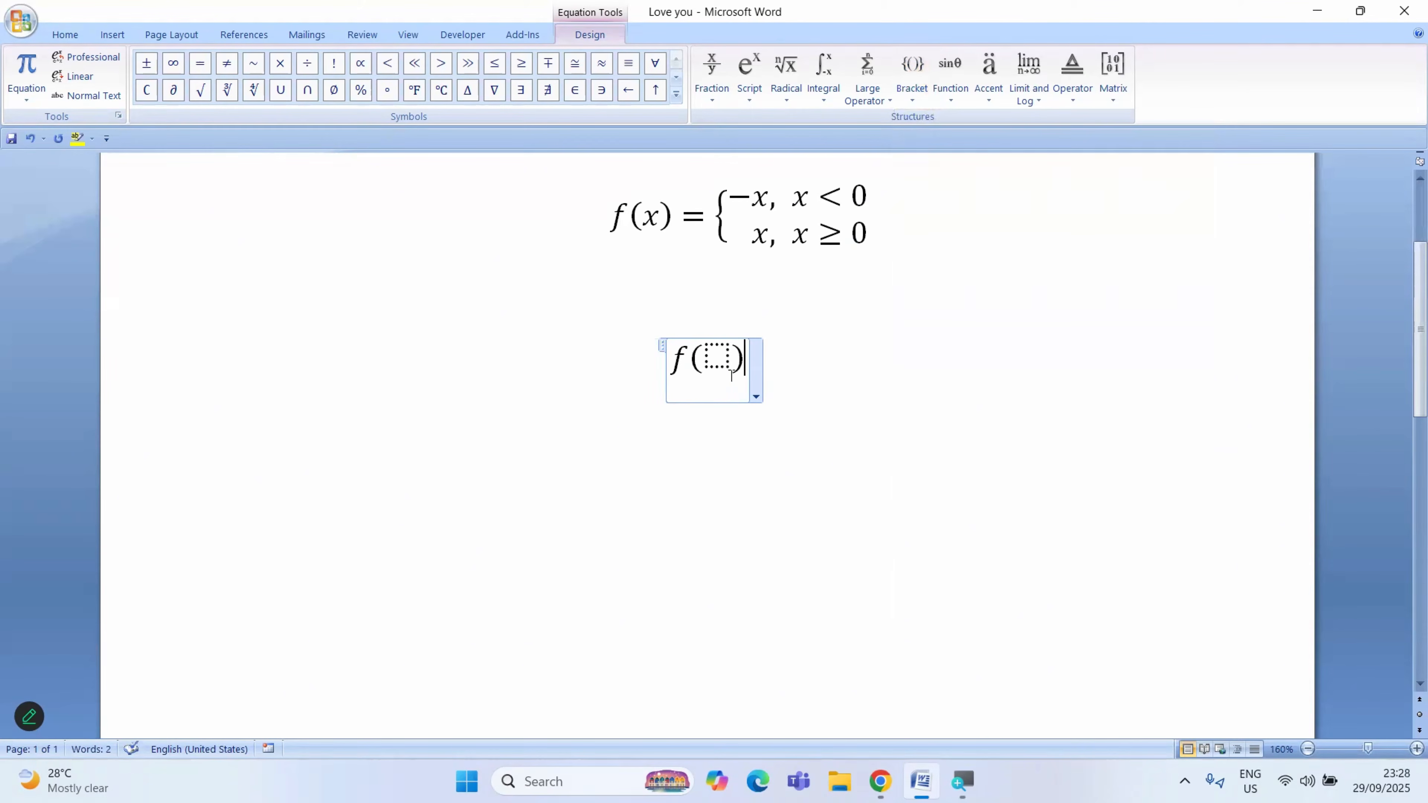
left_click(710, 356)
type("x")
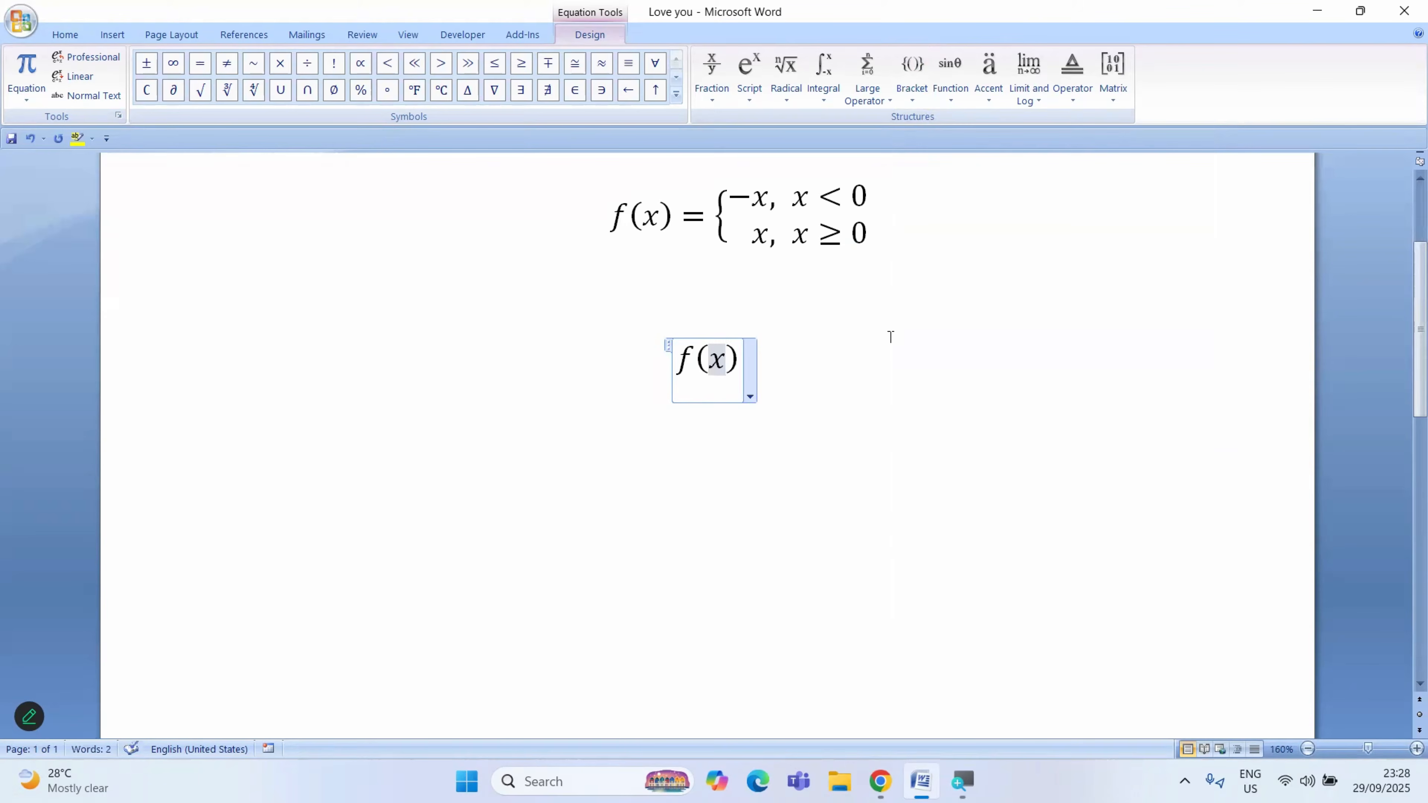
key("Right")
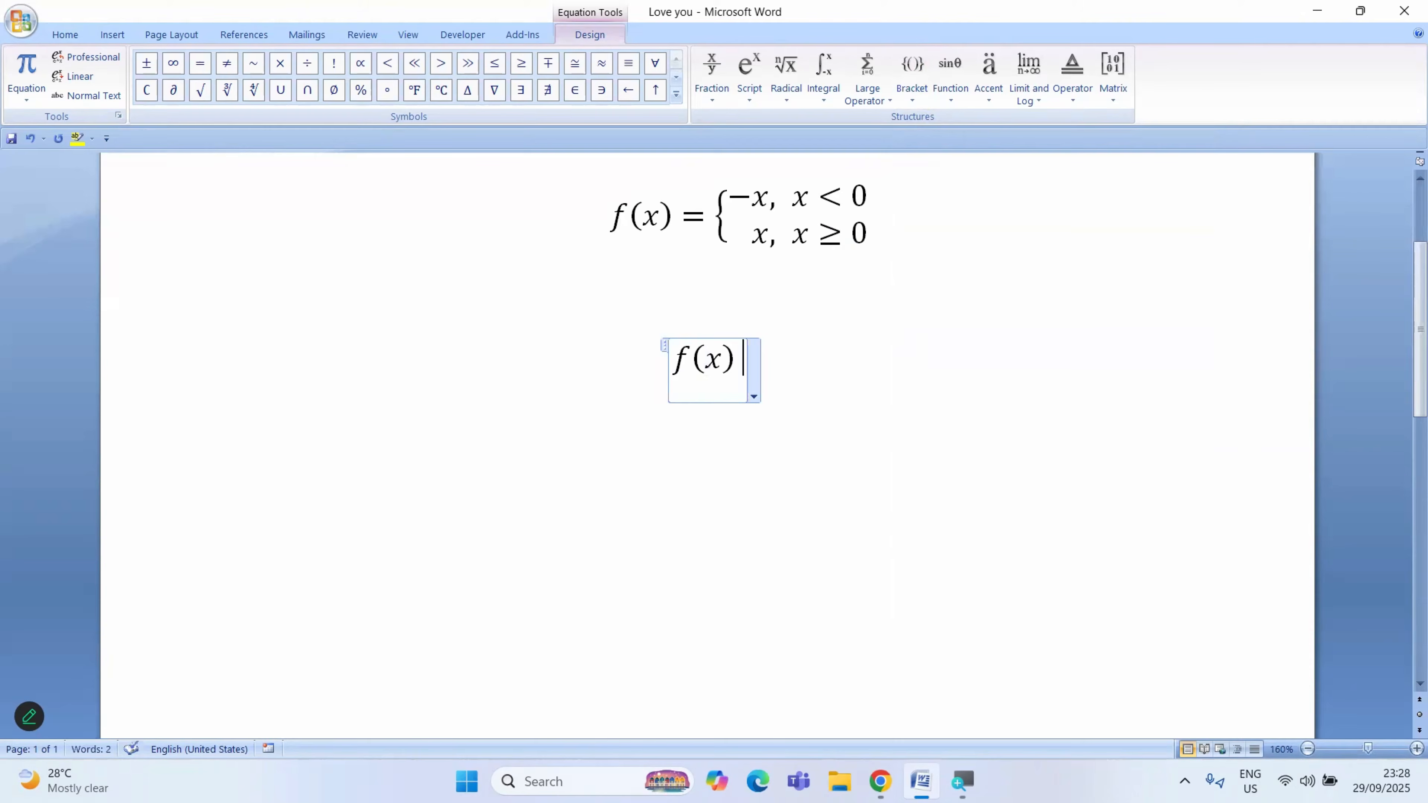
type("=")
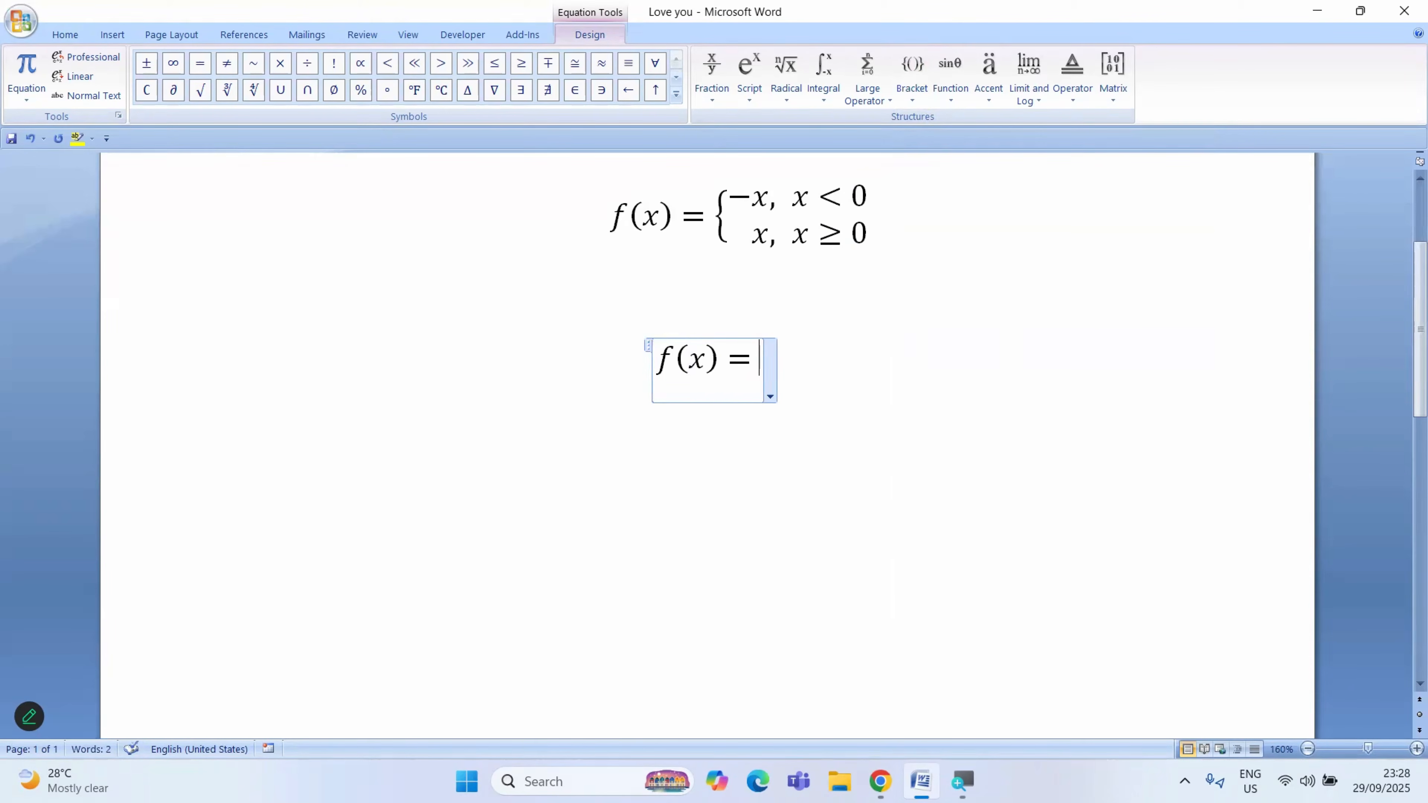
Add a two-row left-brace cases template after f(x) = and enter −X, in its upper row.
left_click(913, 84)
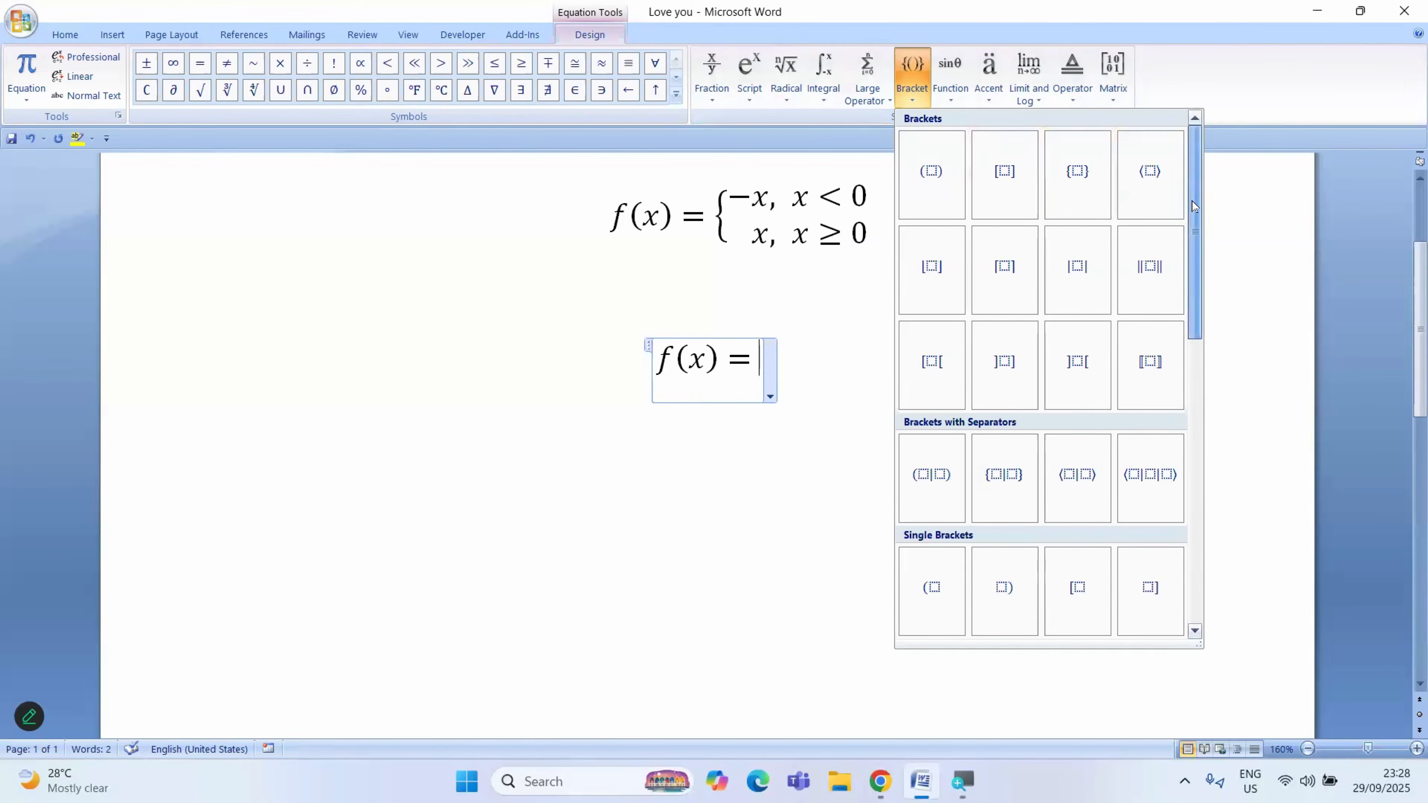
left_click_drag(1191, 201, 1210, 510)
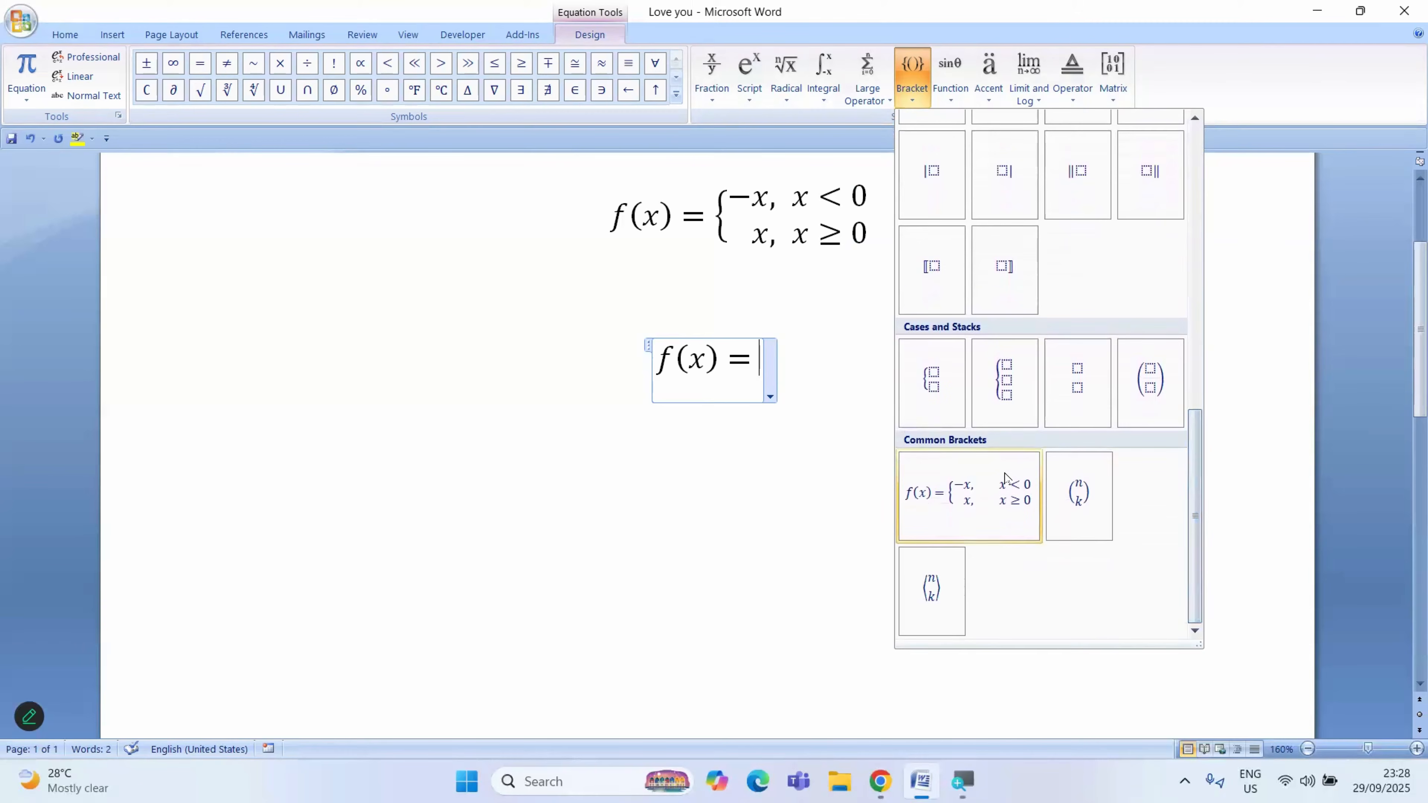
left_click(933, 392)
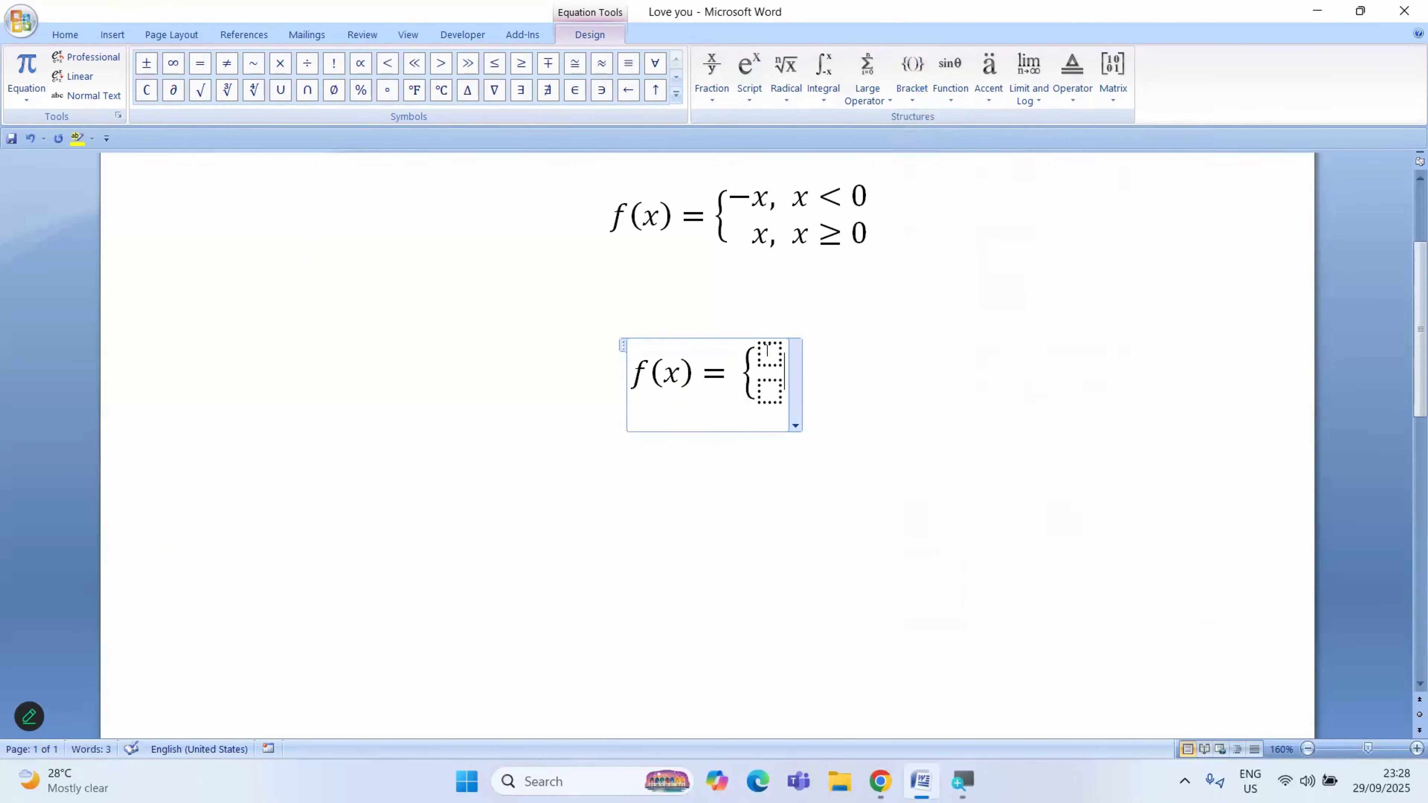
left_click(767, 348)
type("-")
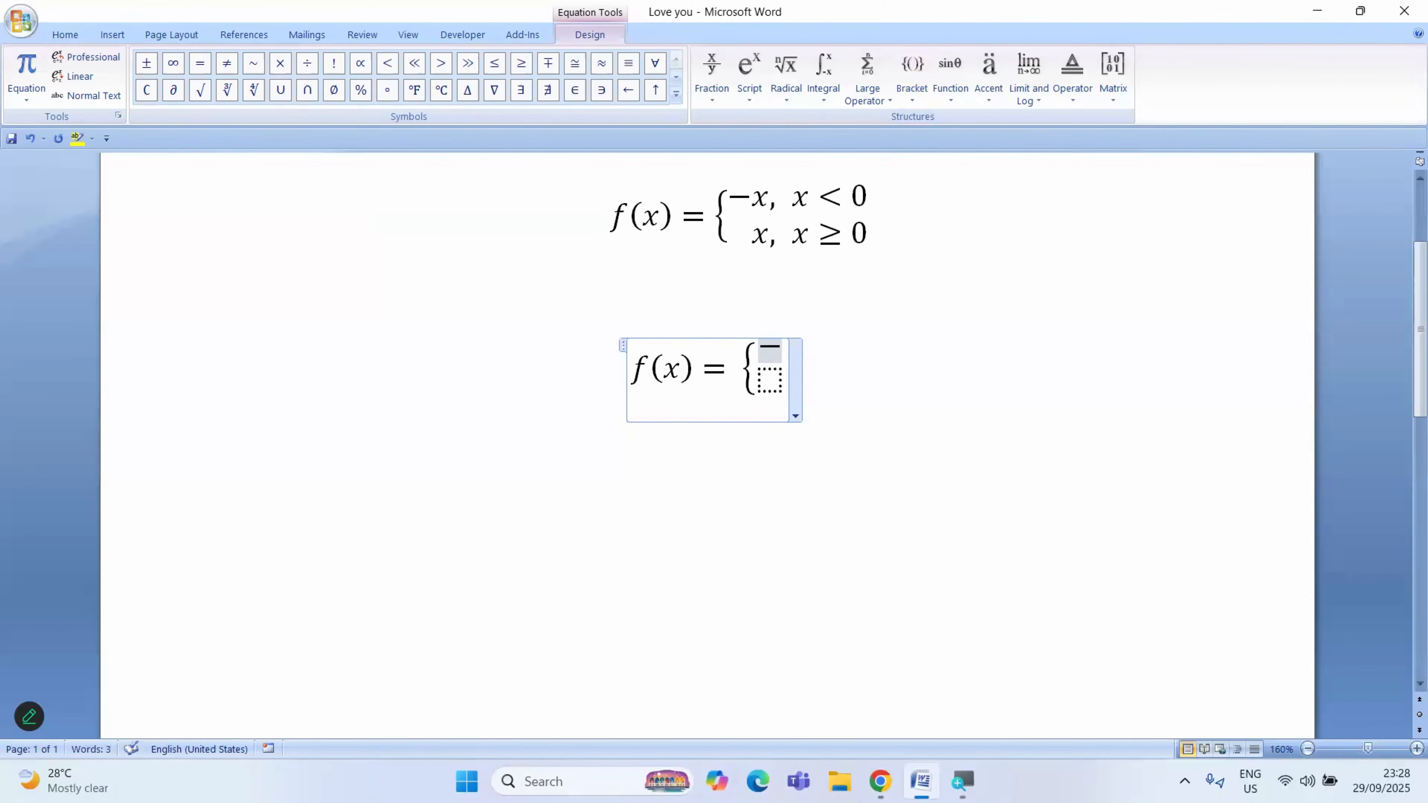
type("x")
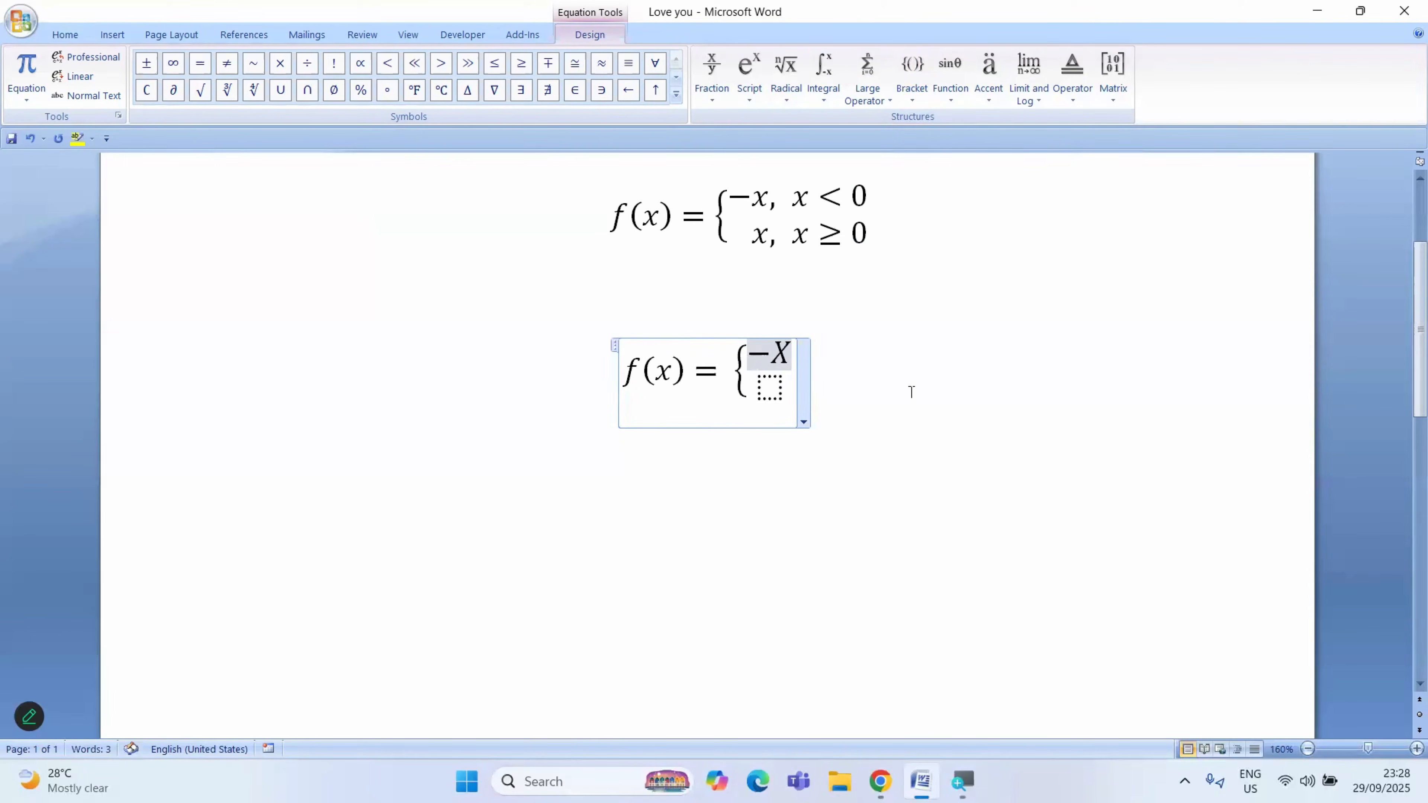
key("Down")
left_click(784, 350)
type(",")
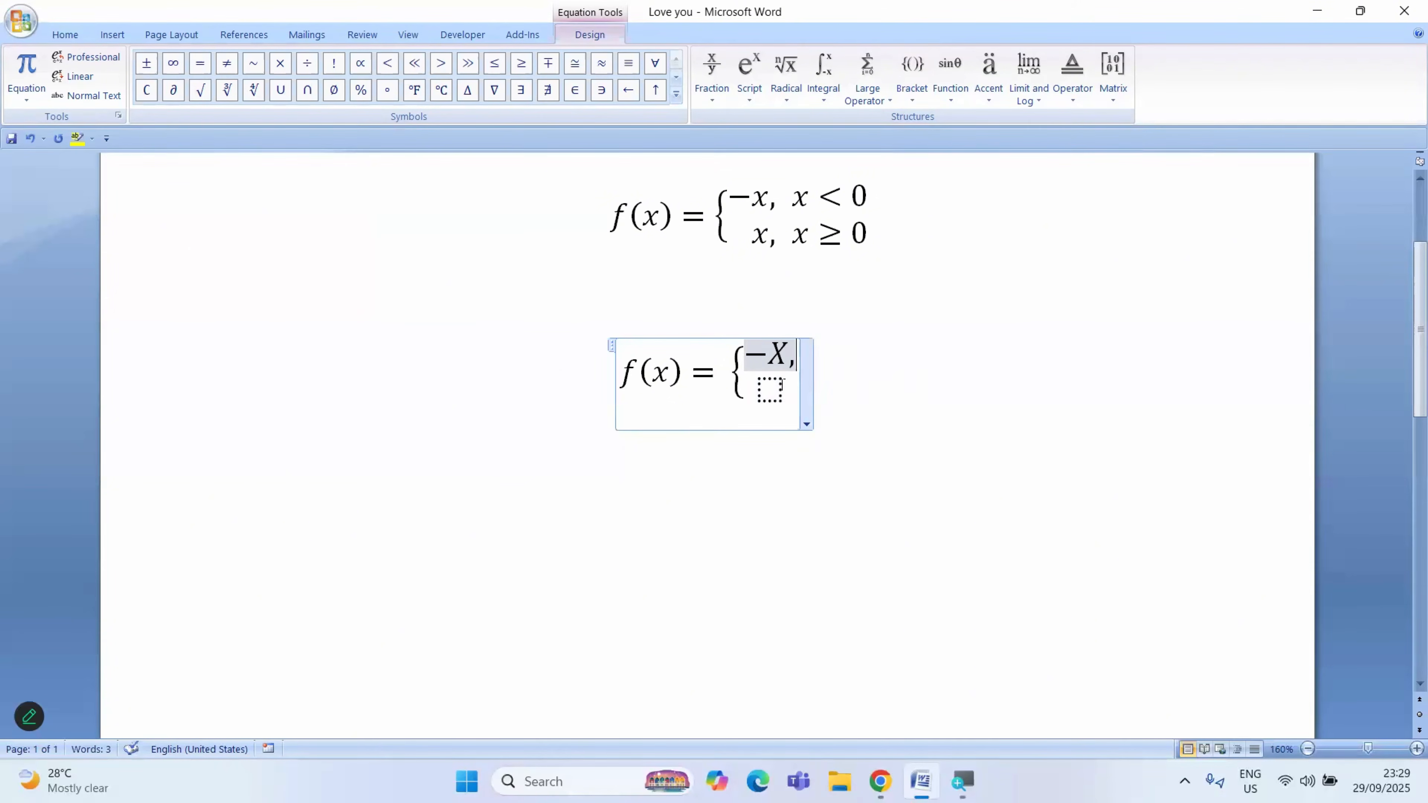
Enter X, in the empty lower row of the cases bracket.
left_click(768, 388)
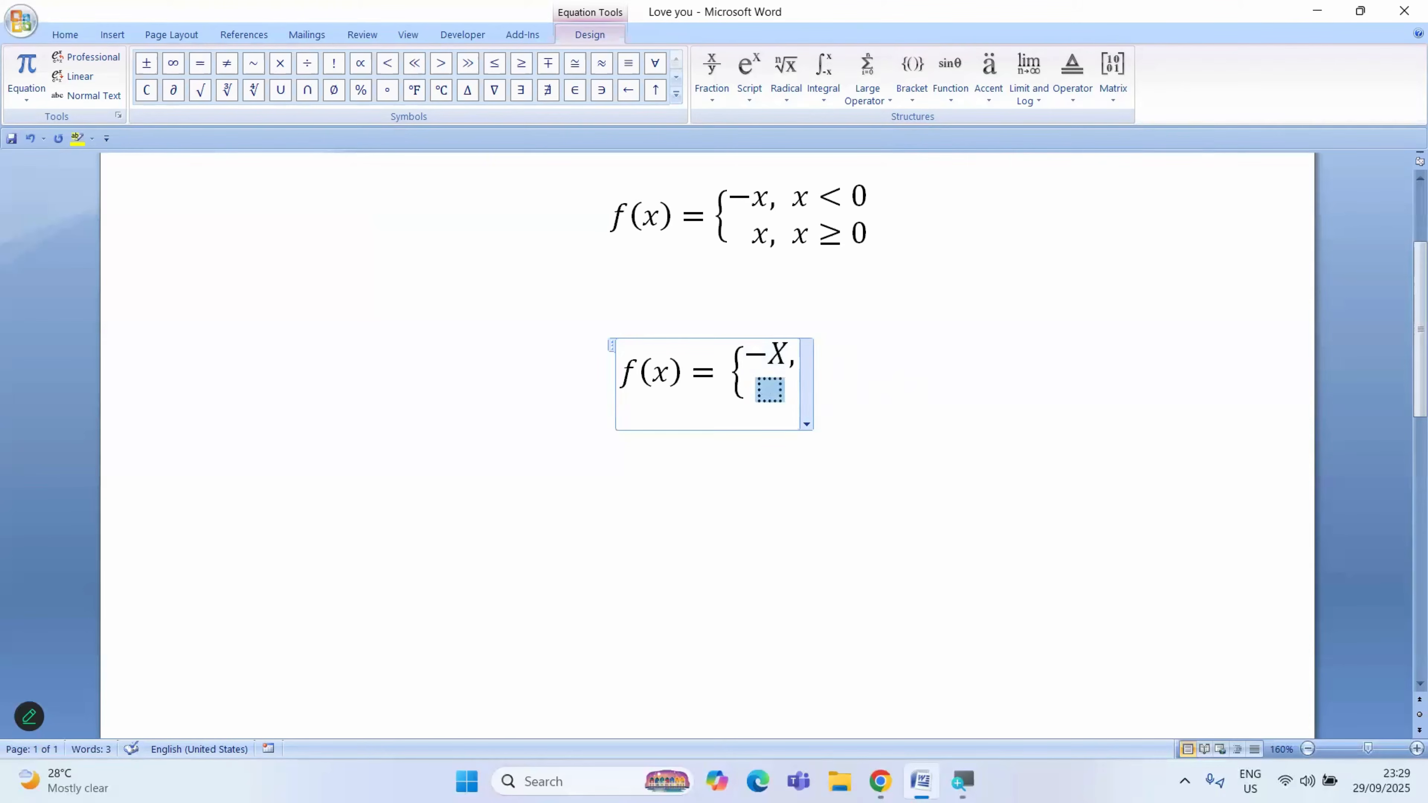
type("X")
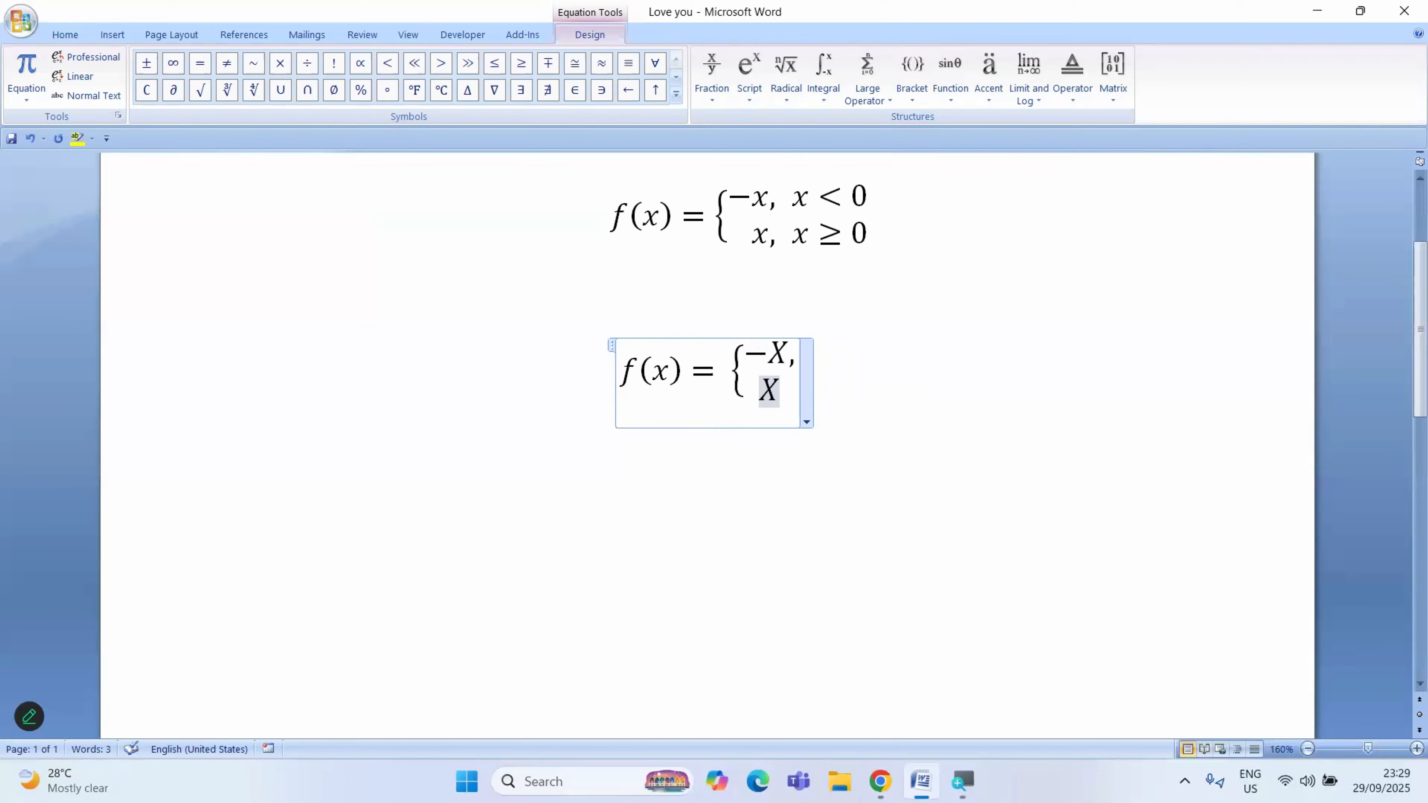
type(",")
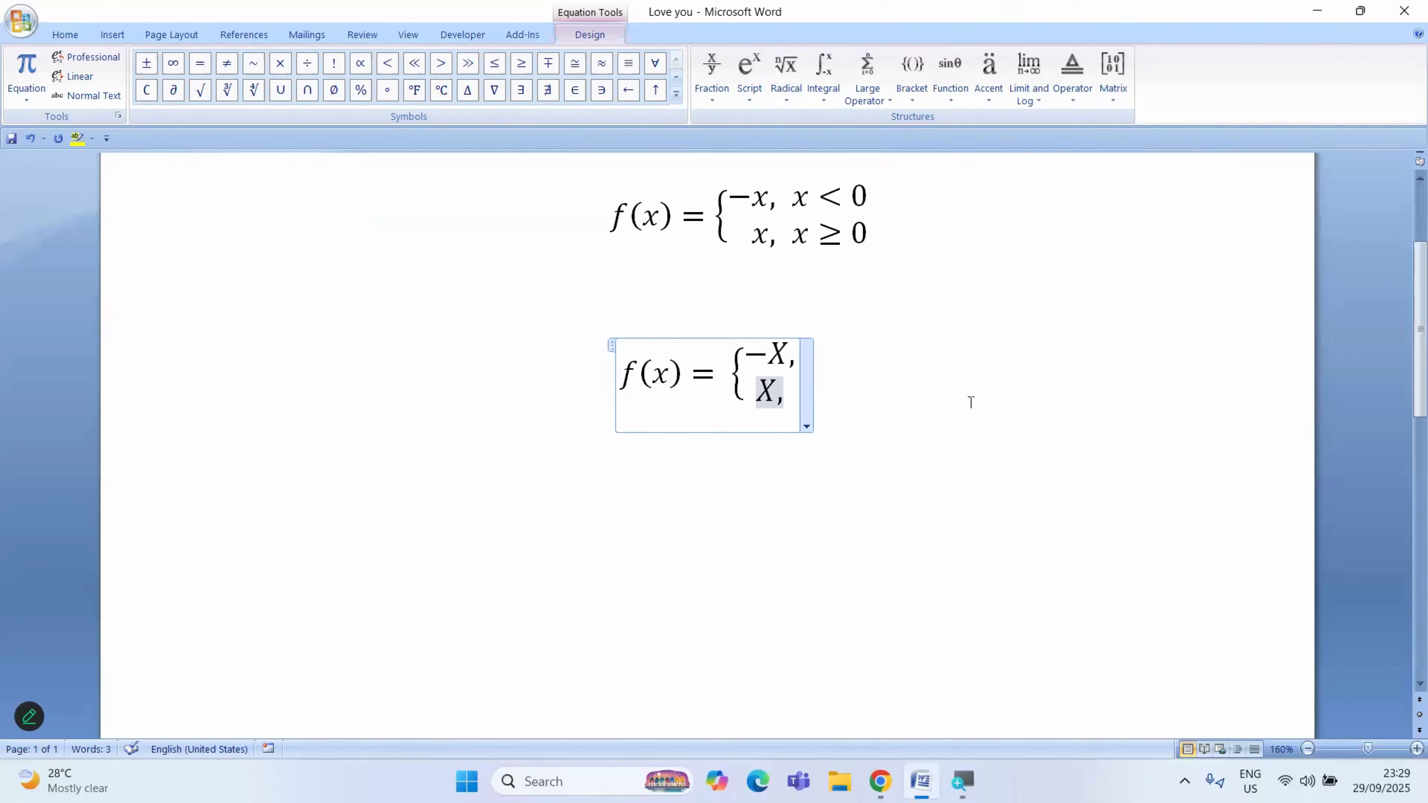
Insert a two-row stack without brackets beside the cases entries and enter the condition X < 0 in its upper row.
key("Right")
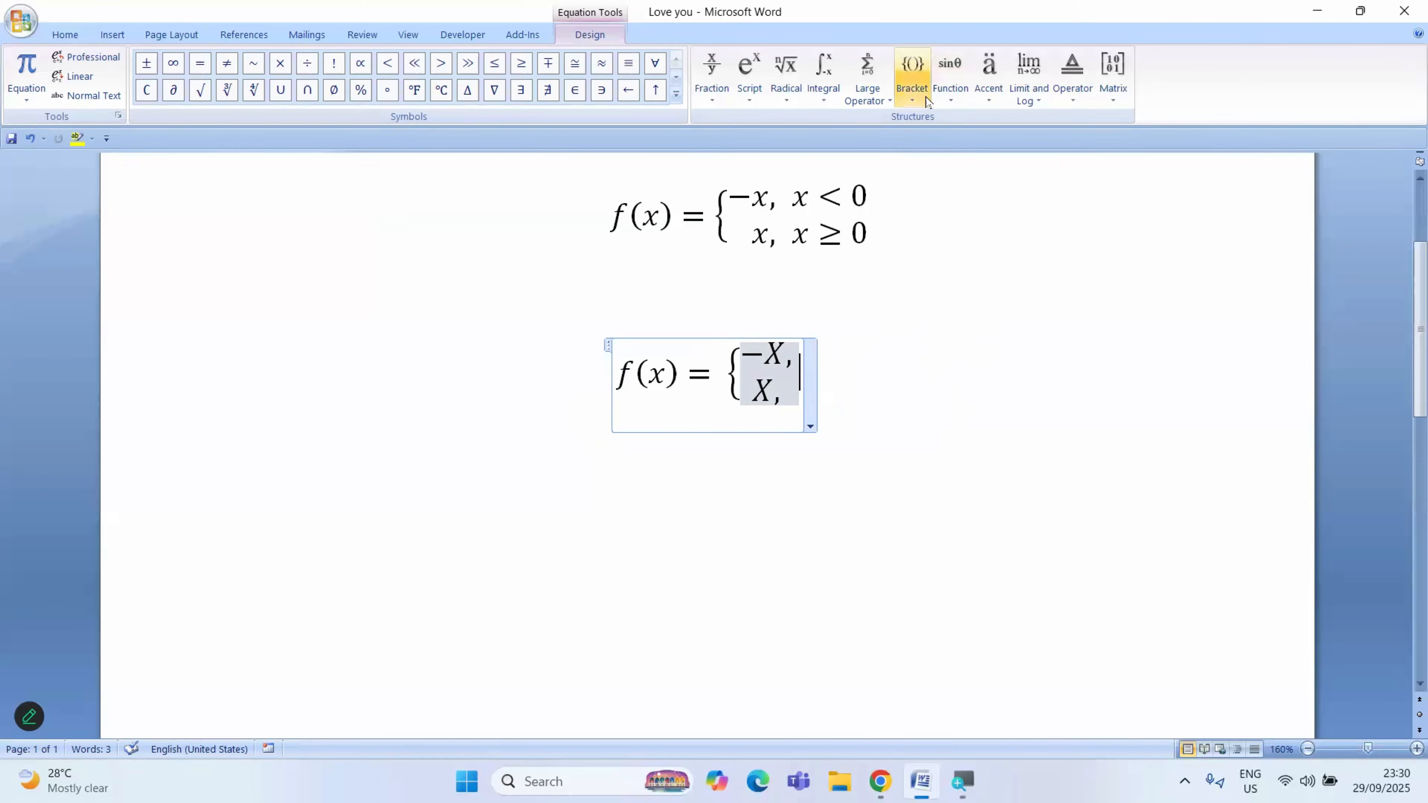
left_click(913, 90)
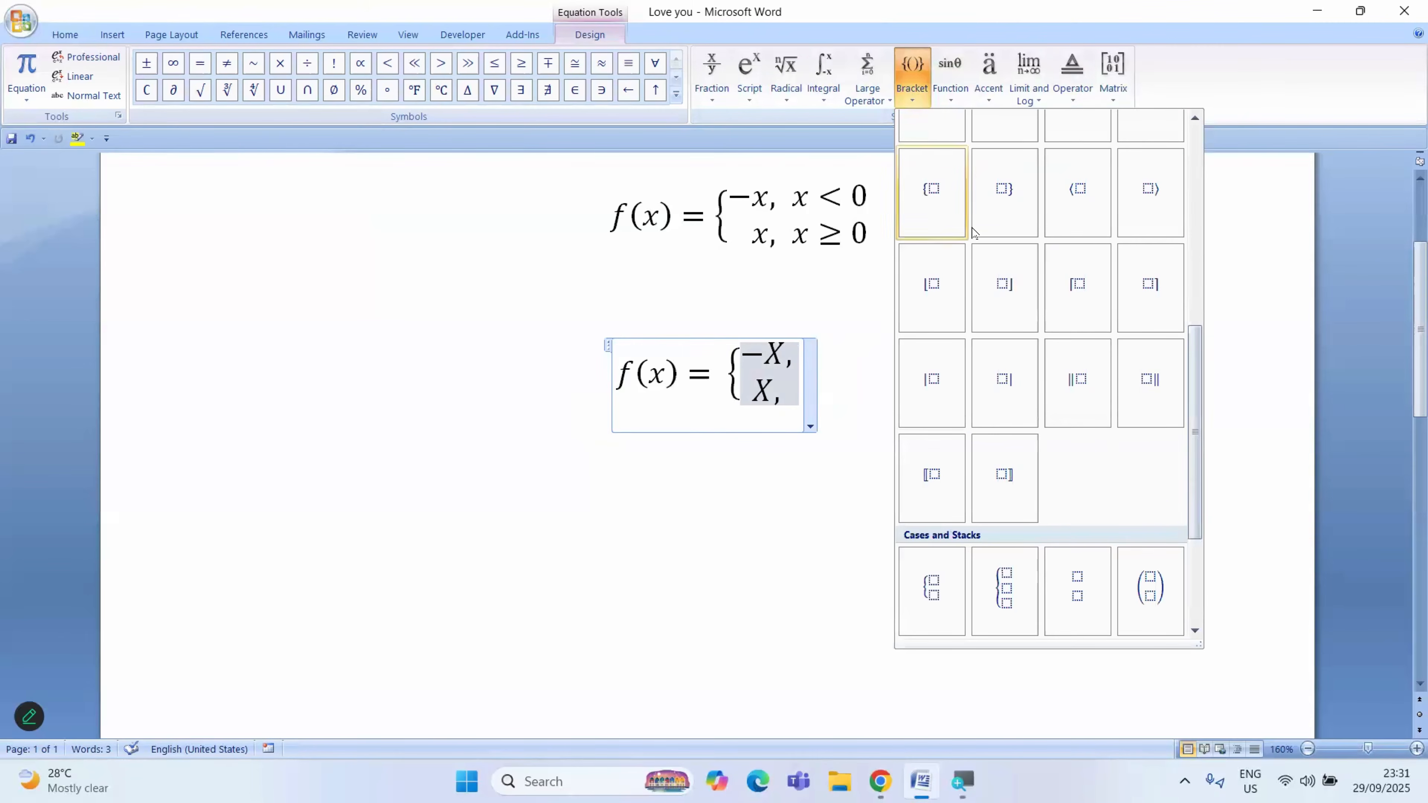
left_click(1080, 591)
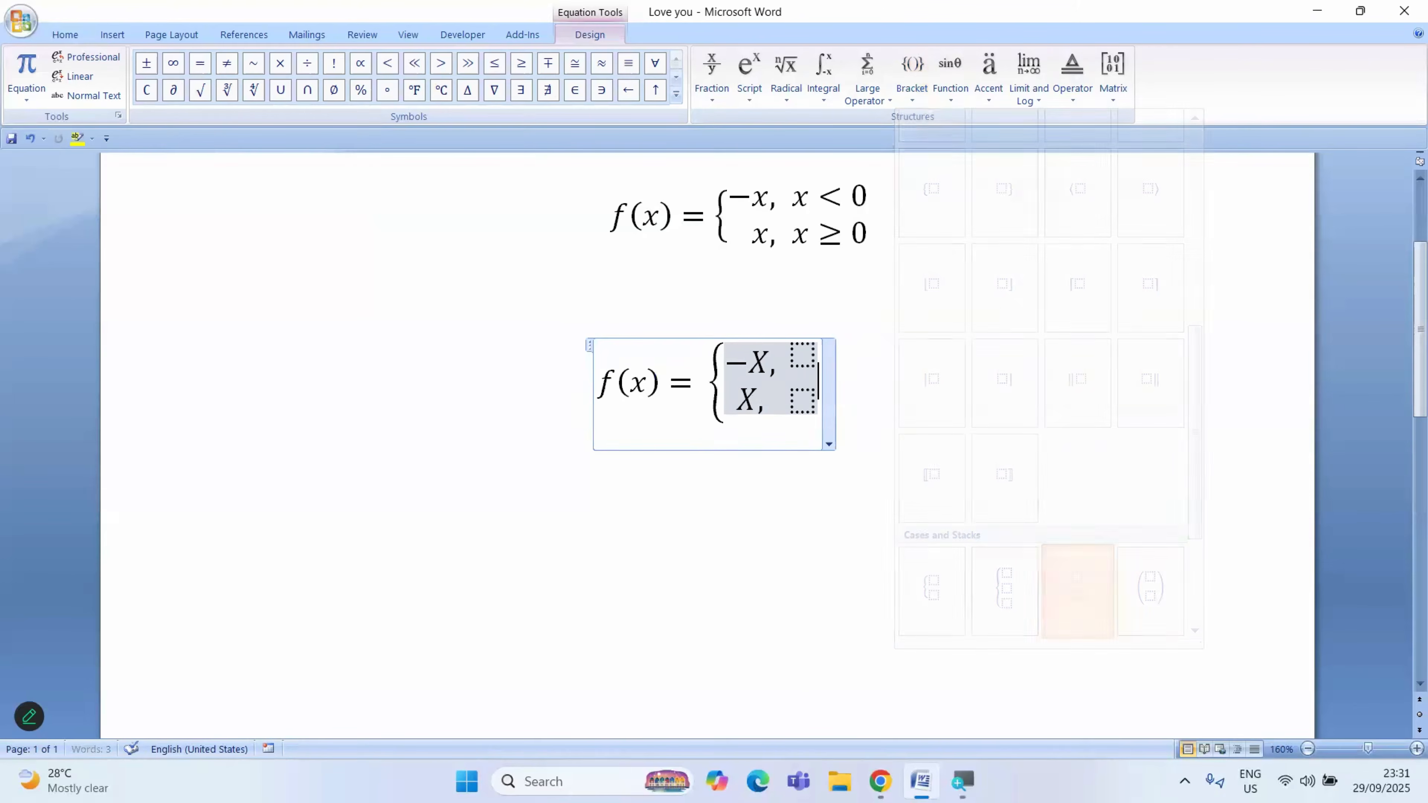
left_click(804, 351)
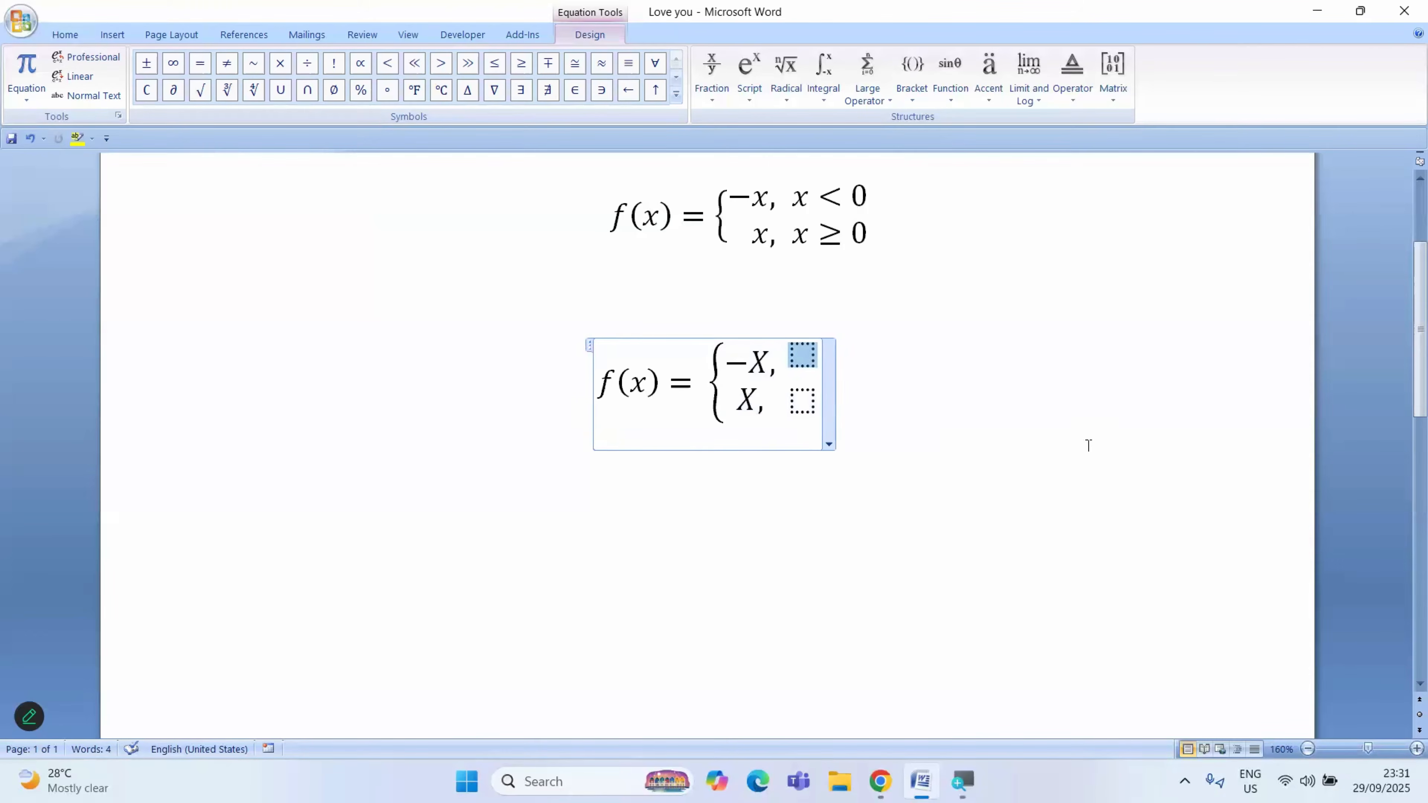
type("X")
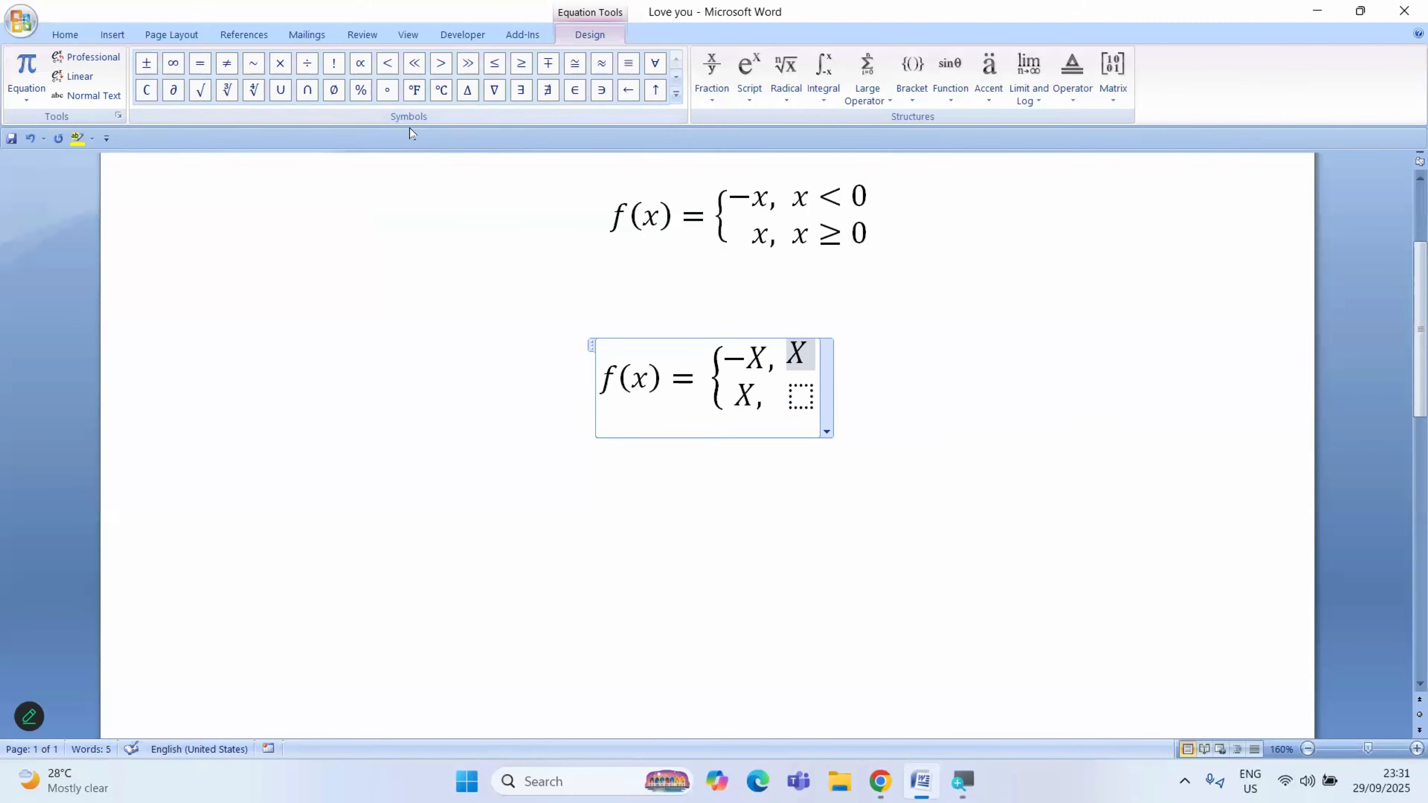
left_click(386, 66)
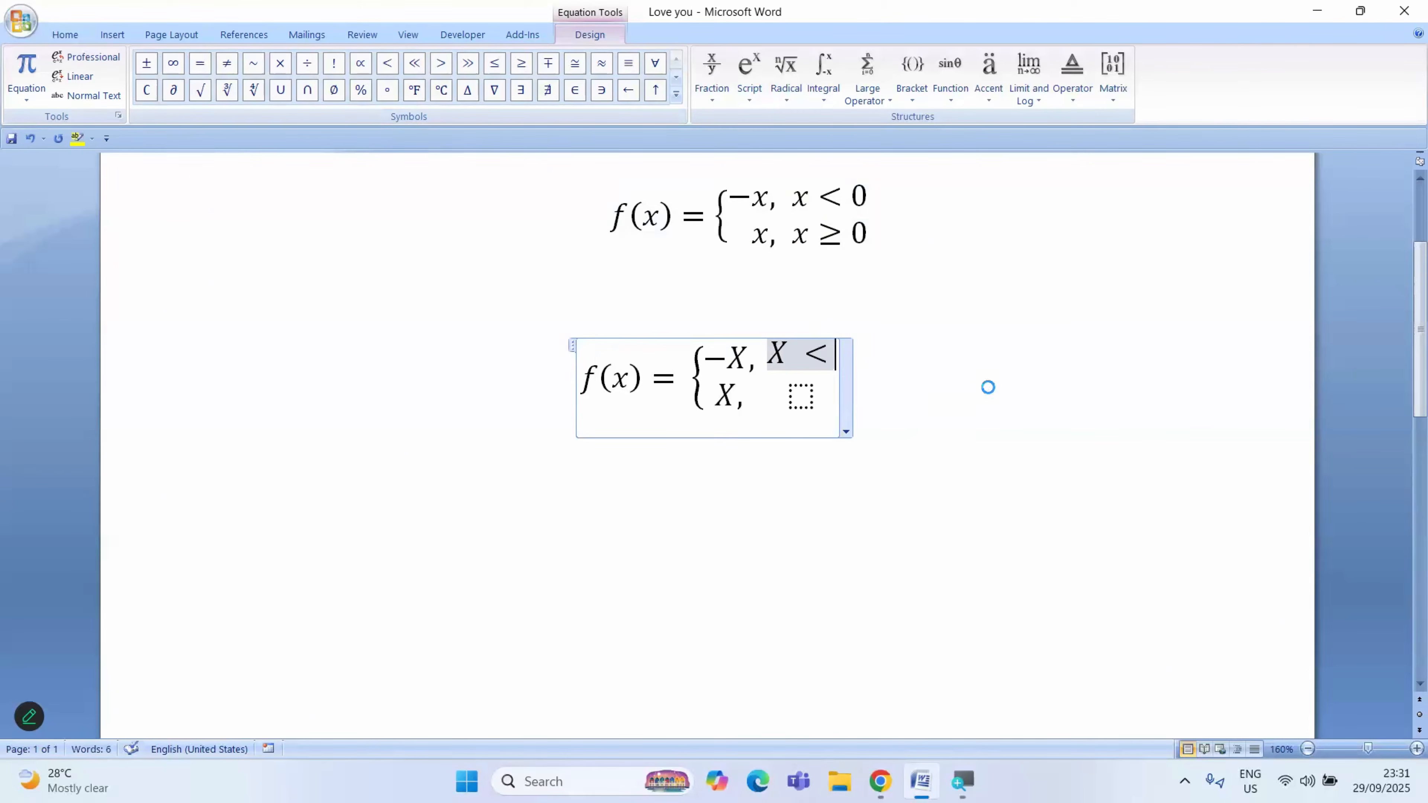
type("0")
Enter the condition X ≥ 0 in the lower row of the stack and leave the equation.
left_click(801, 393)
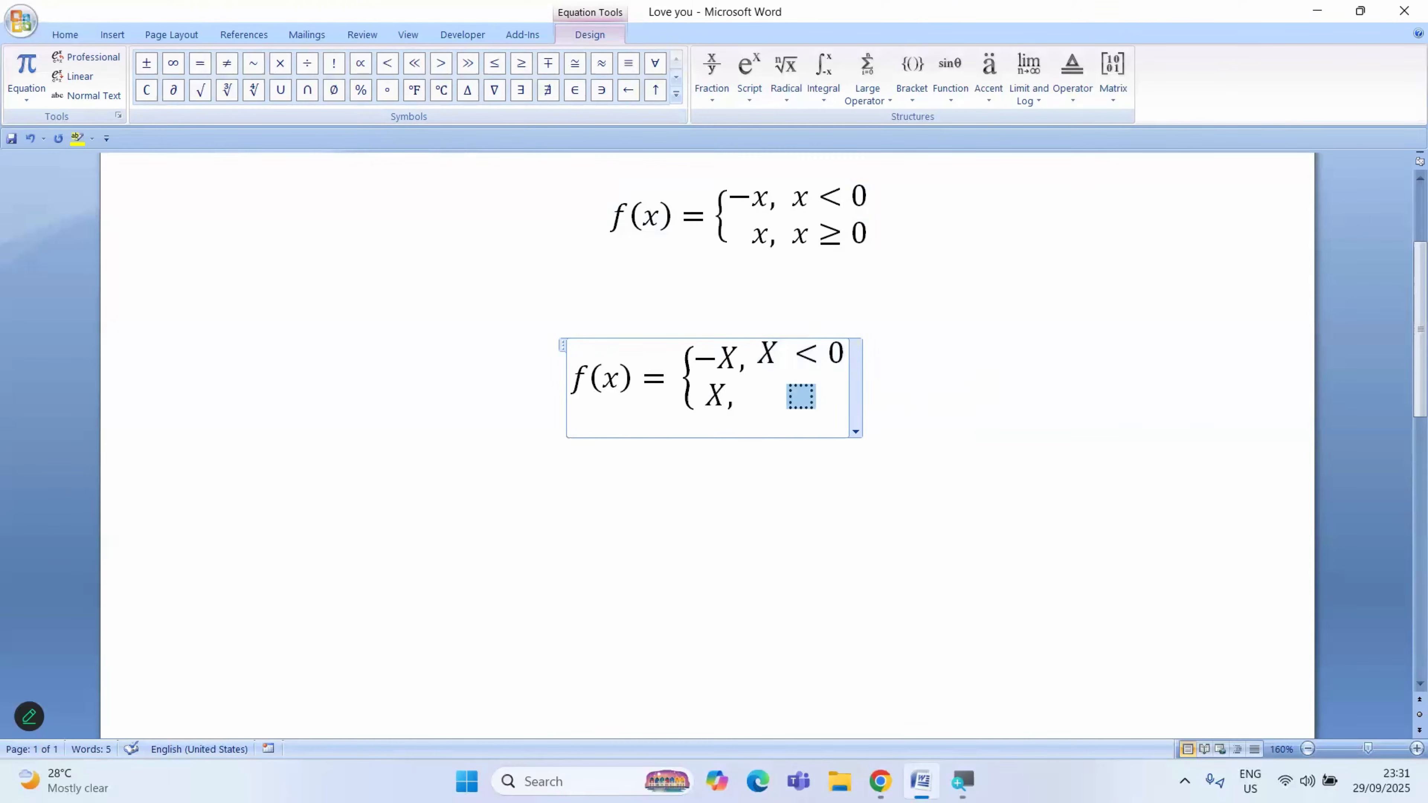
type("X")
left_click(521, 65)
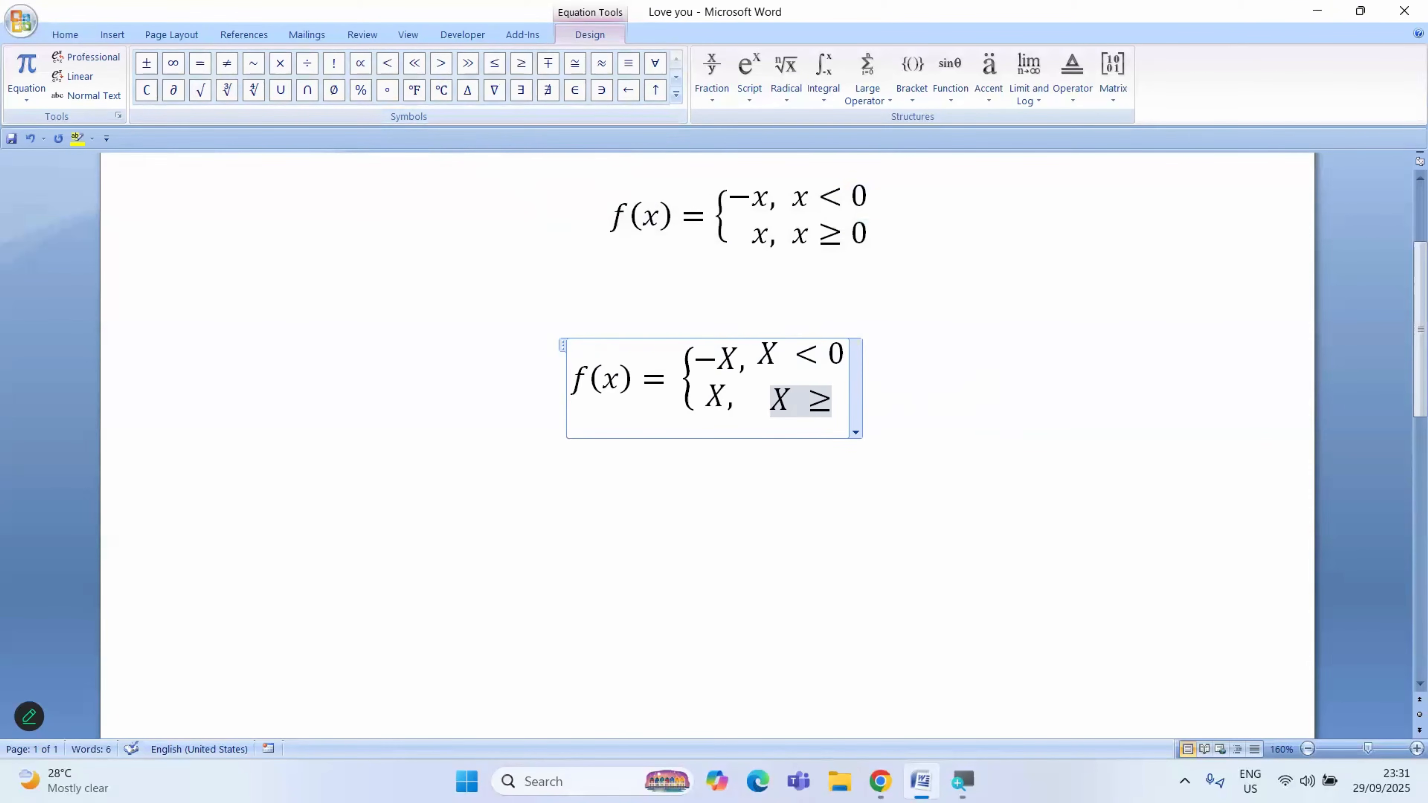
type("0")
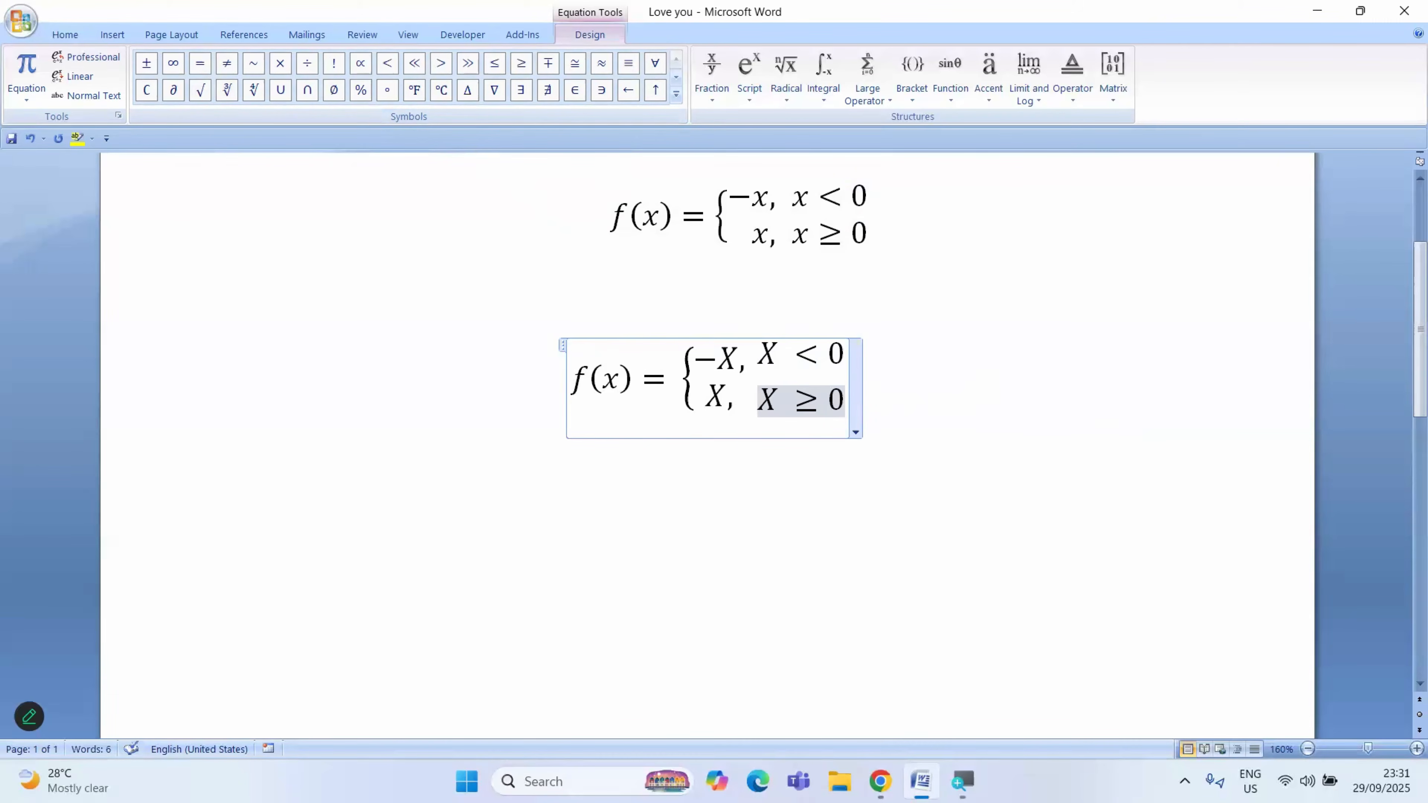
left_click(943, 411)
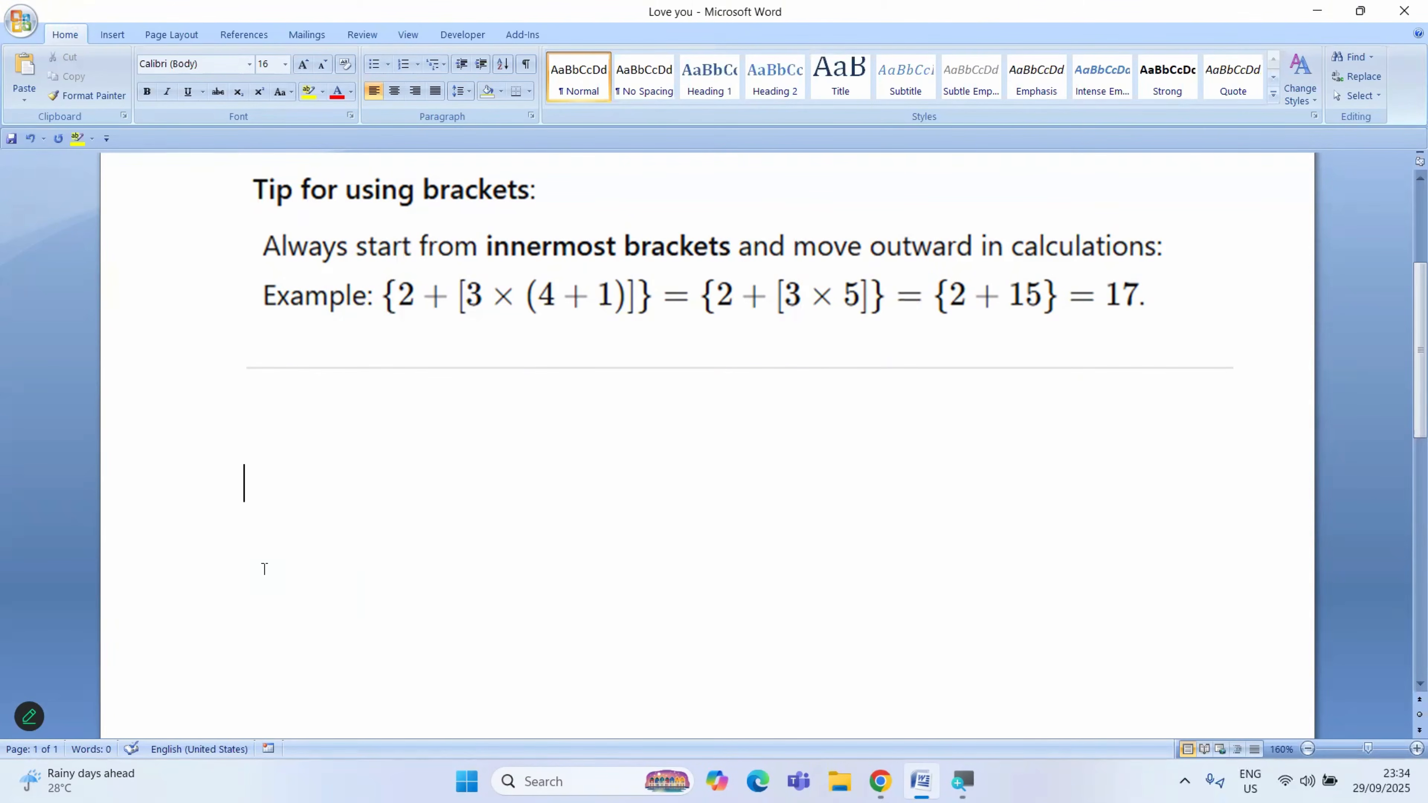
Insert a new equation below the bracket tip with a curly-brace template containing 2 +.
key("alt+equal")
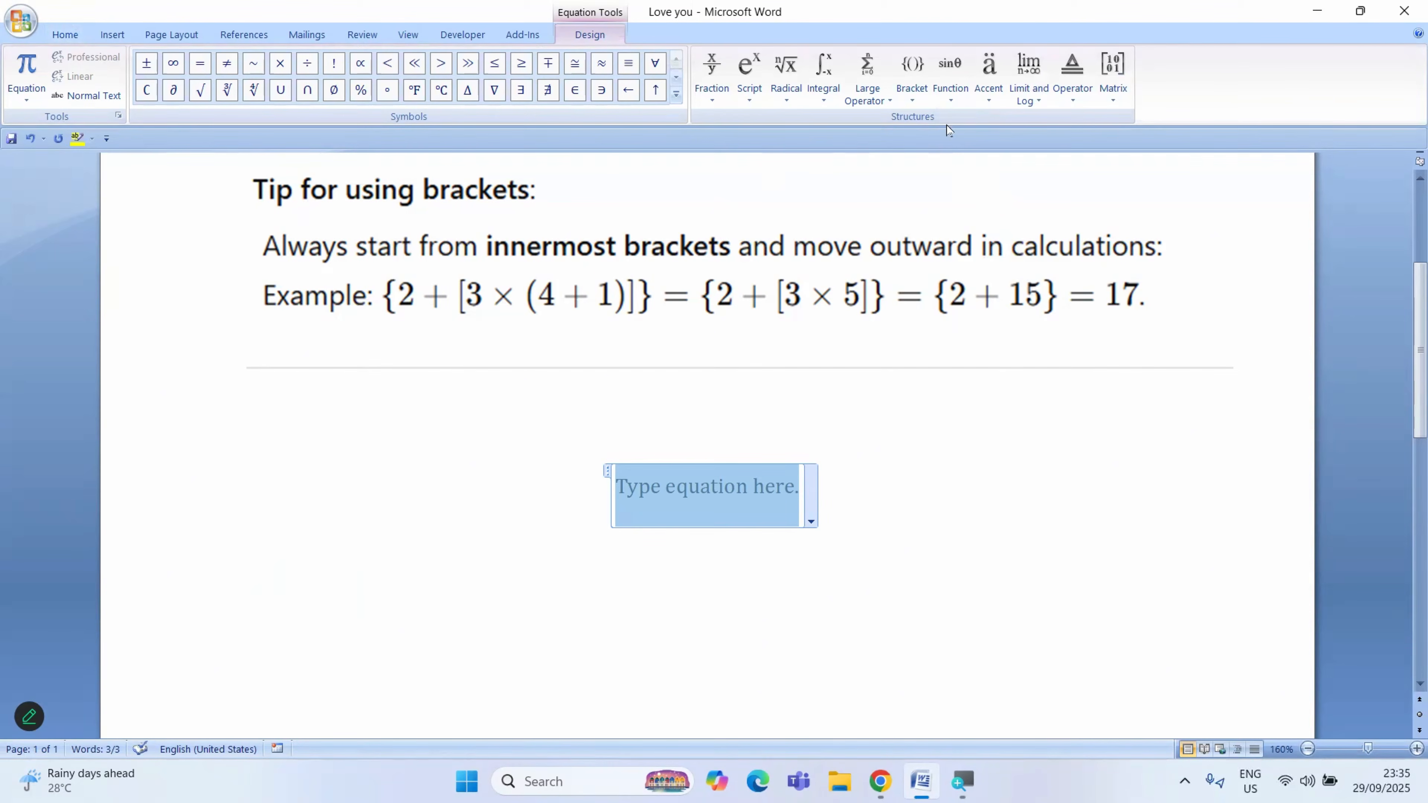
left_click(914, 90)
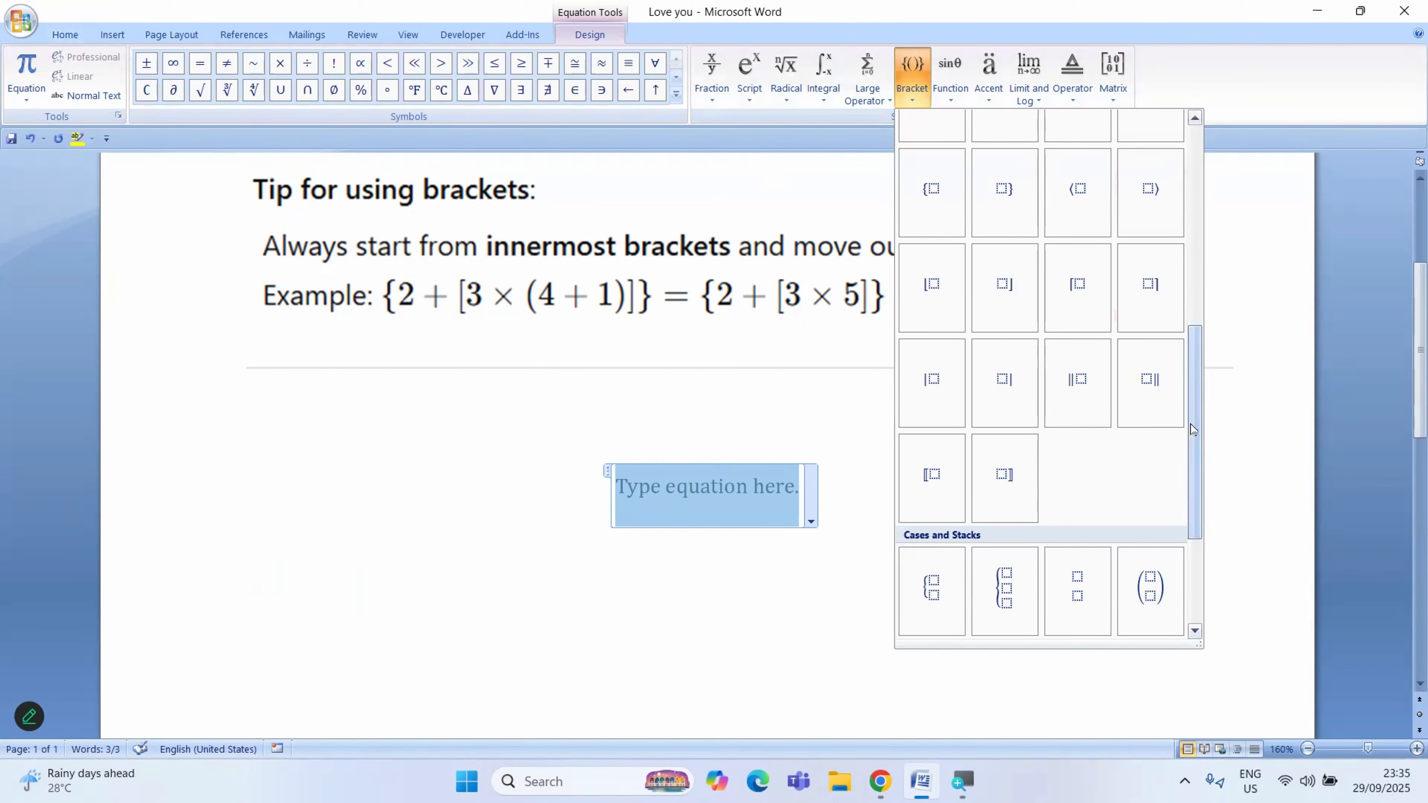
left_click_drag(1194, 503, 1203, 300)
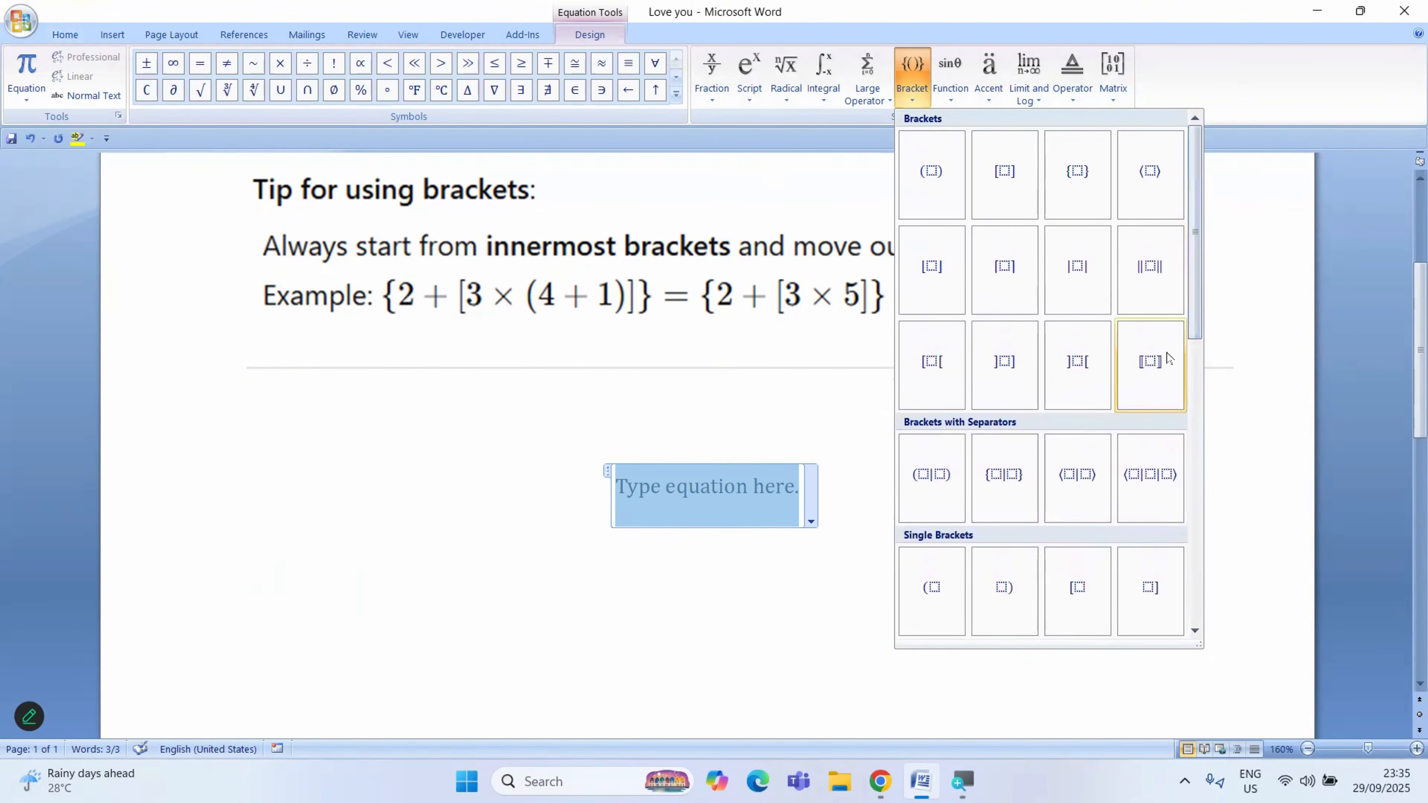
left_click(1073, 179)
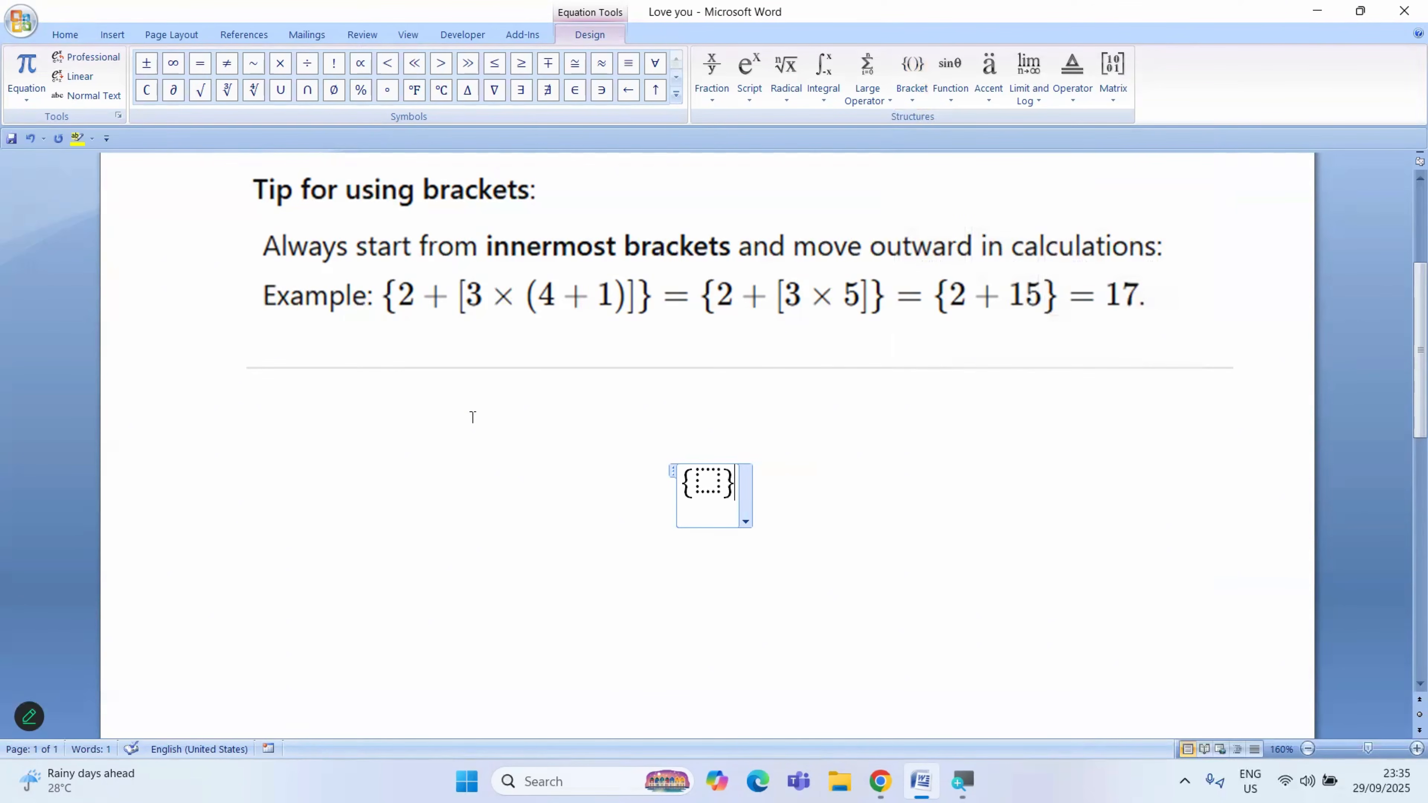
left_click(701, 483)
type("2 ")
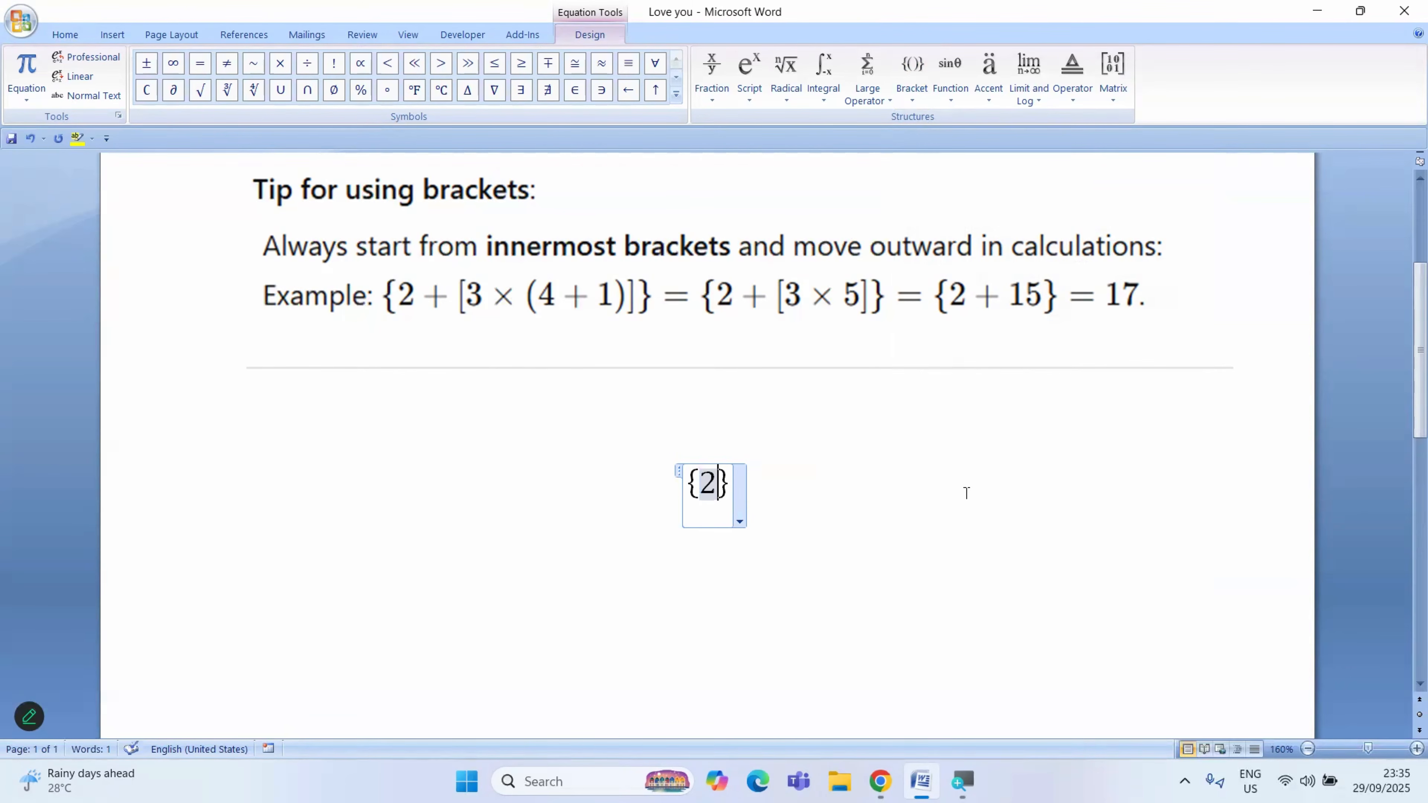
type("+")
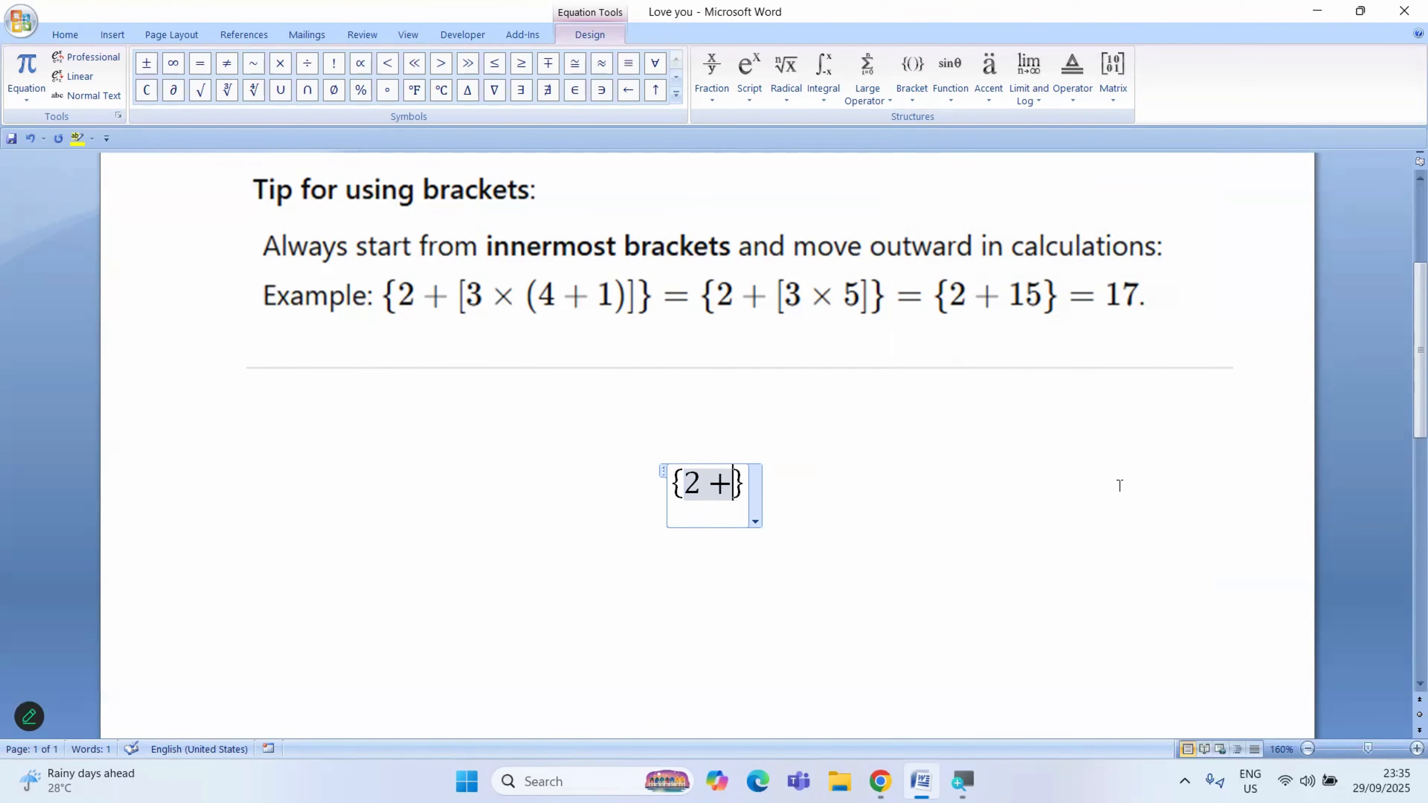
Nest a square-bracket template after the plus sign inside the braces and enter 3 × in it.
left_click(915, 95)
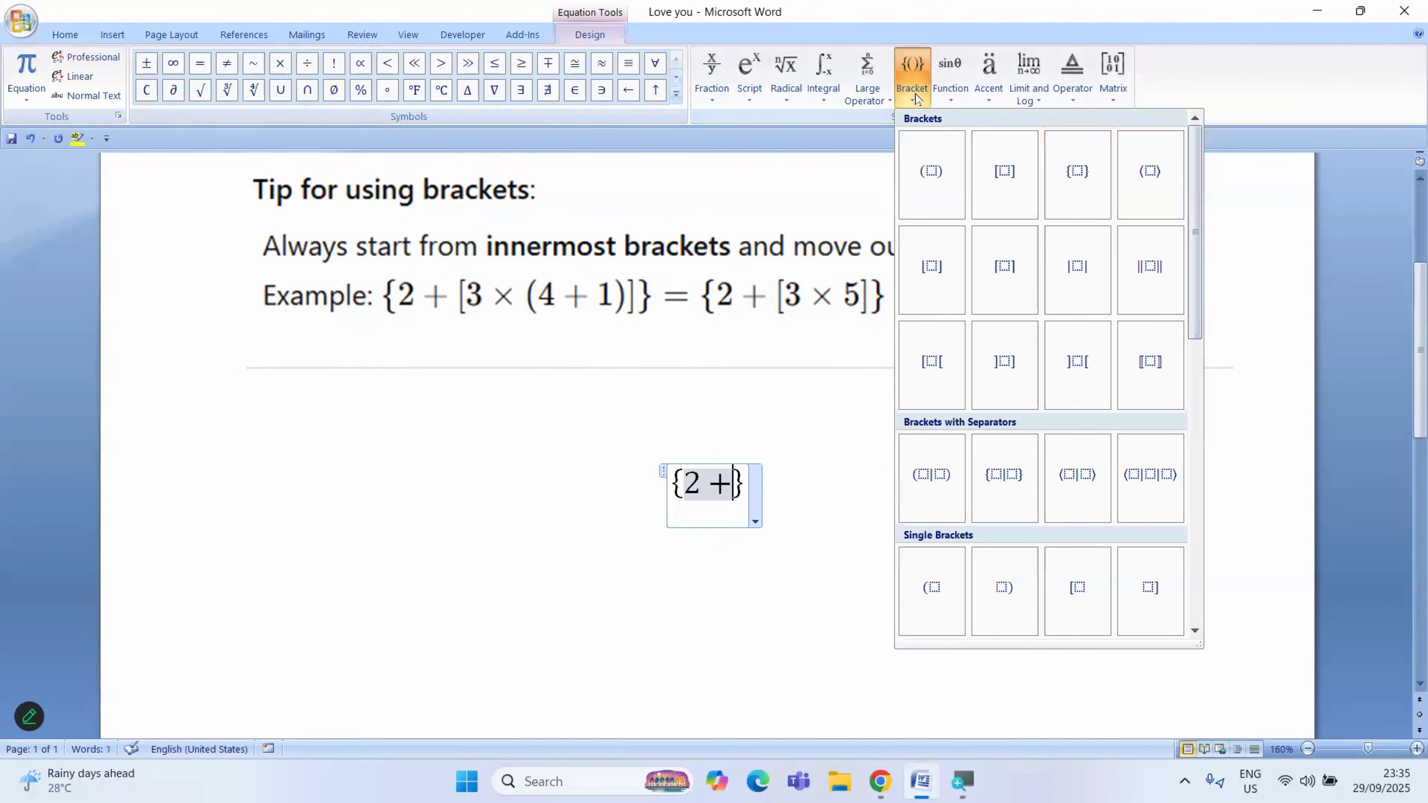
left_click(1007, 175)
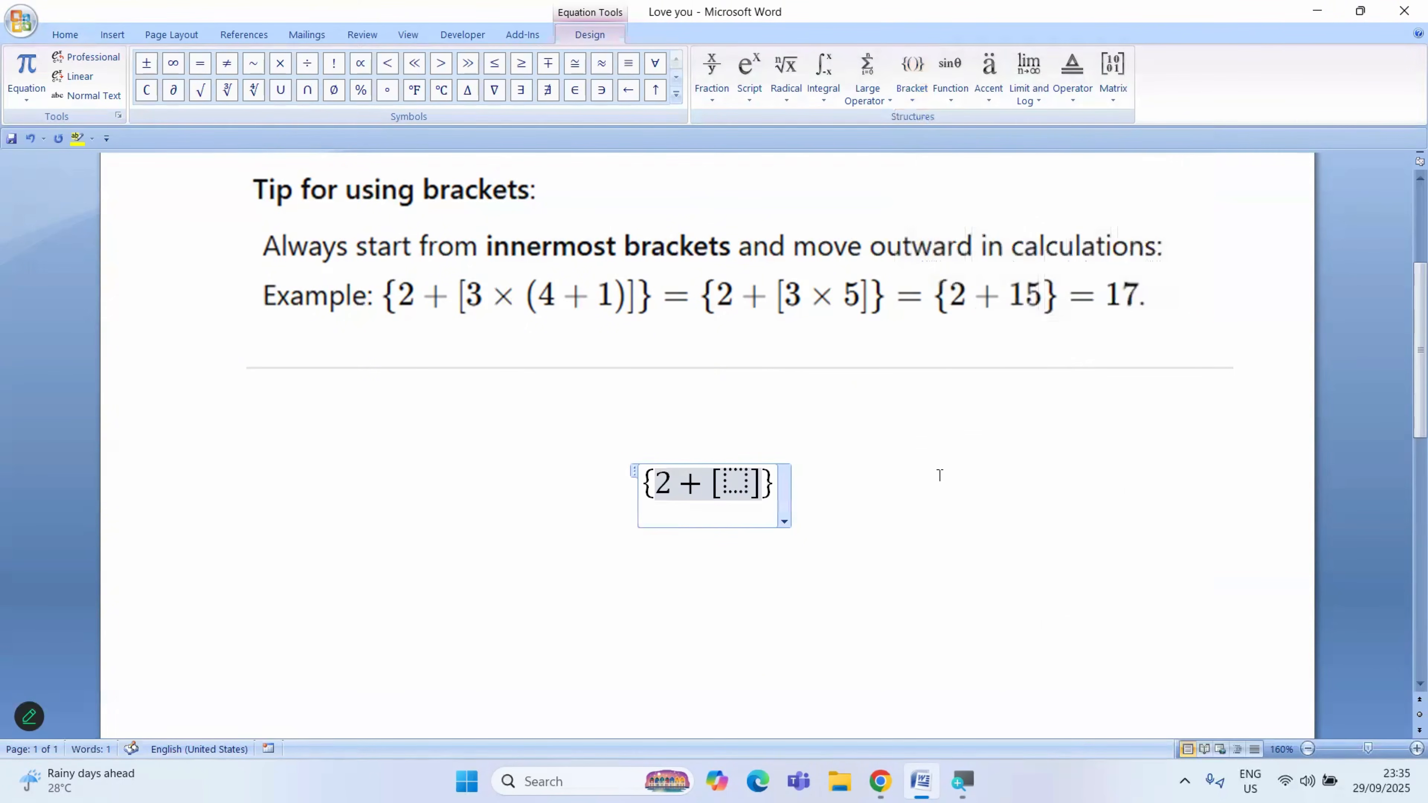
left_click(737, 488)
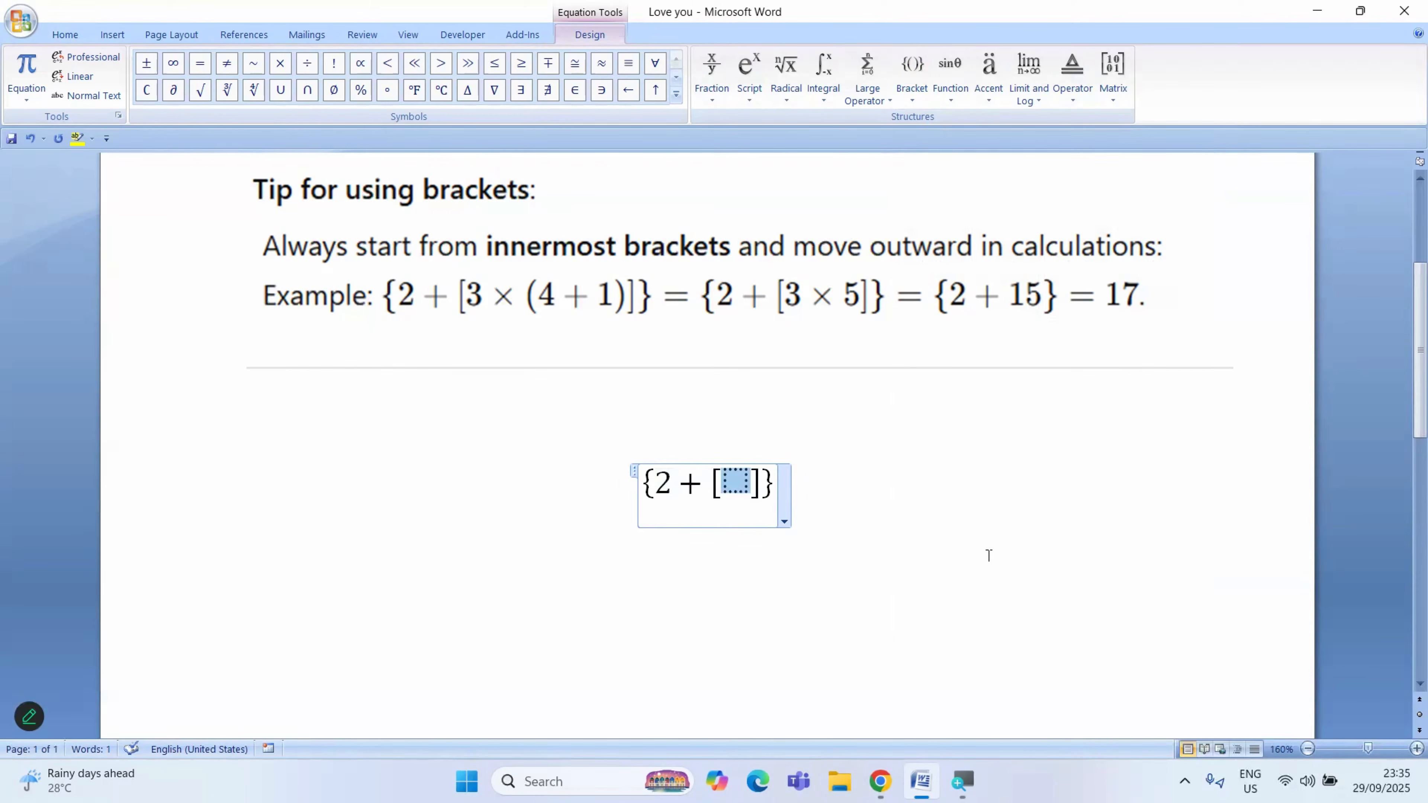
type("3")
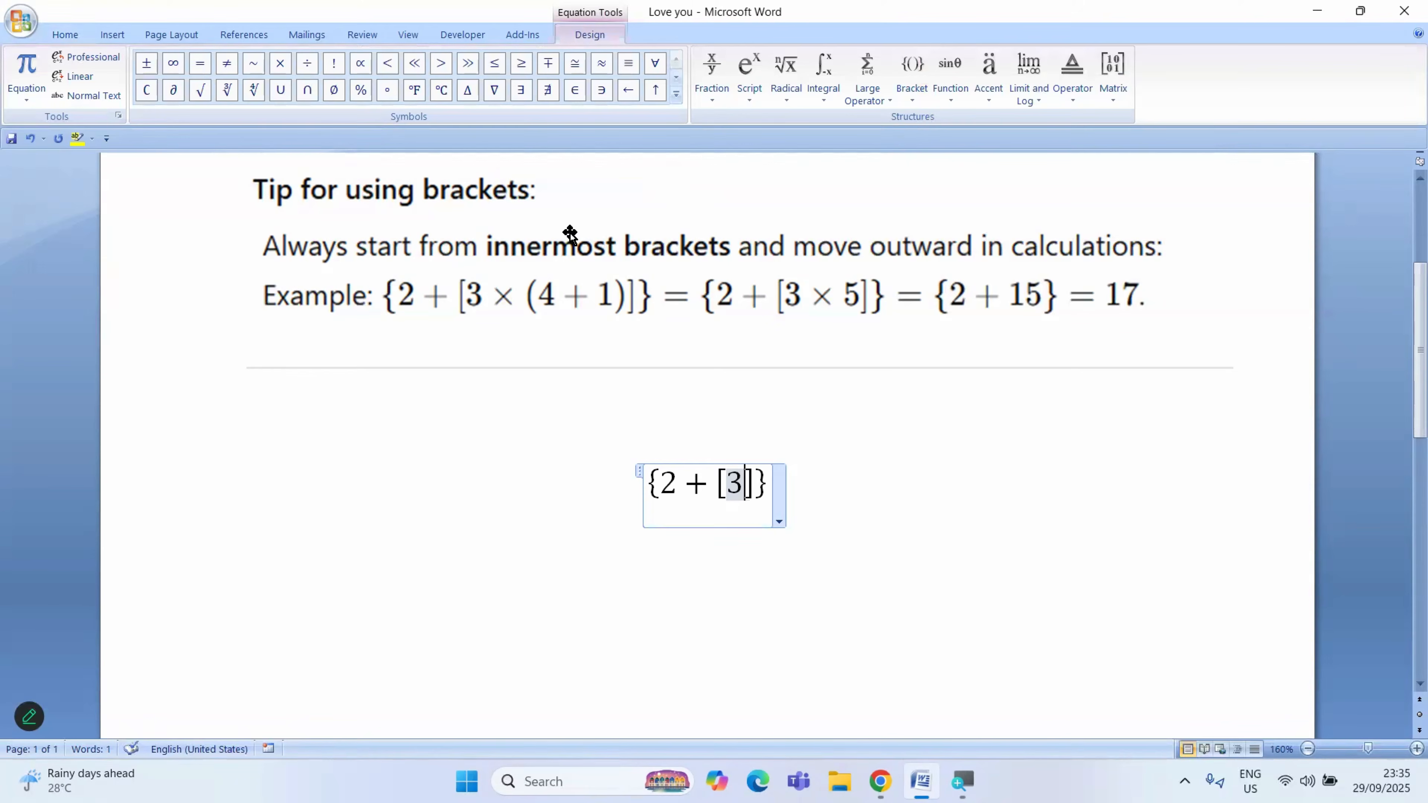
left_click(279, 66)
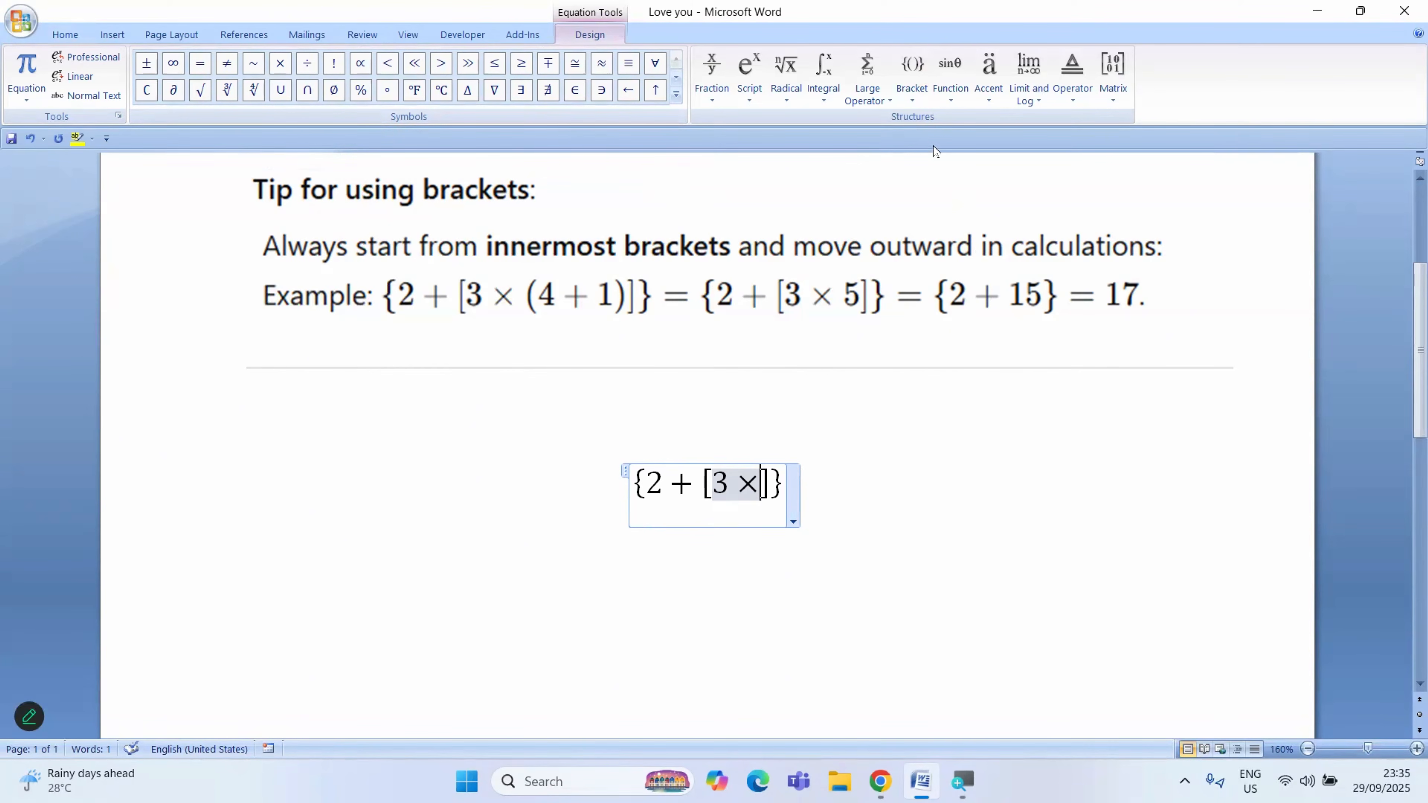
Nest a parentheses template after the multiplication sign, enter 4+1 in it, and move the cursor out to the enclosing square bracket.
left_click(912, 103)
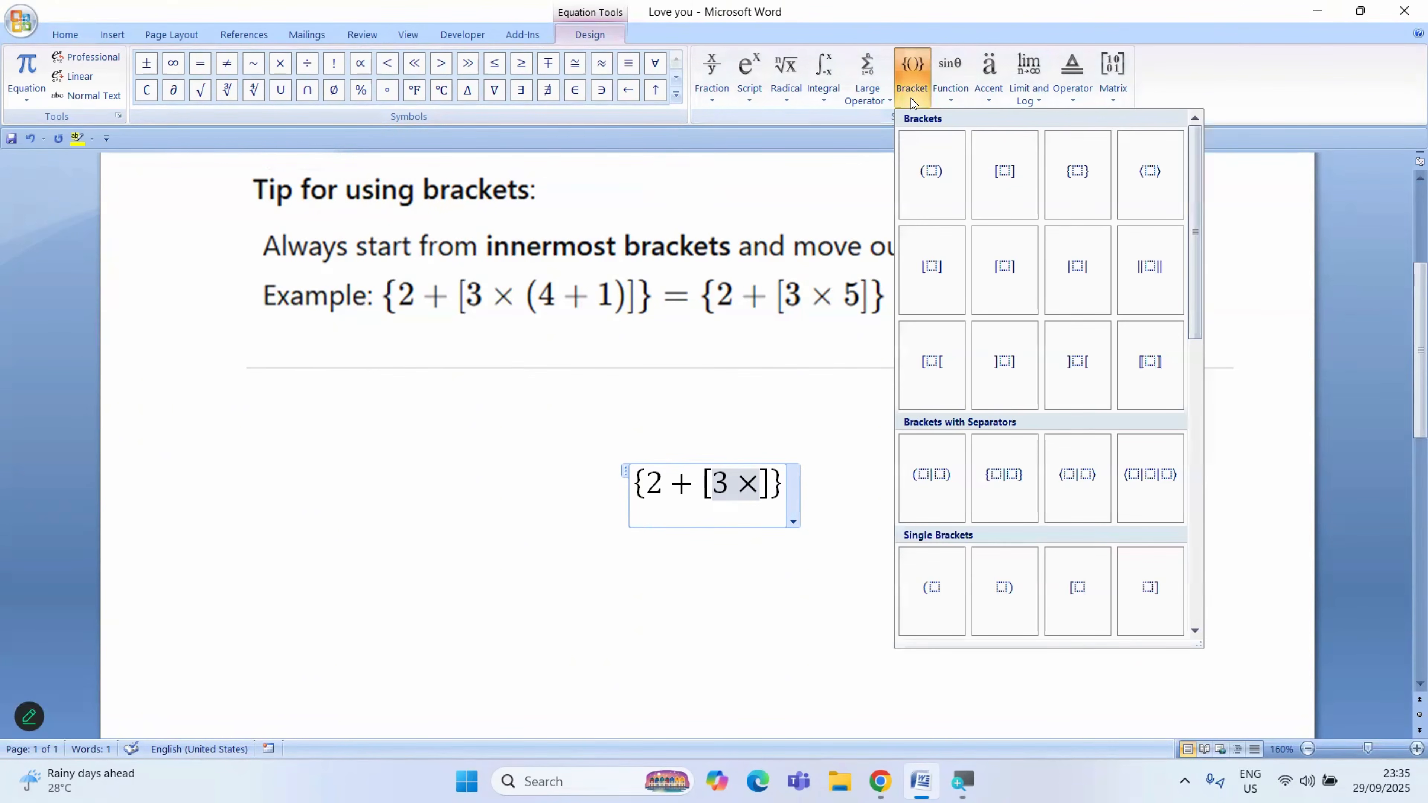
left_click(932, 172)
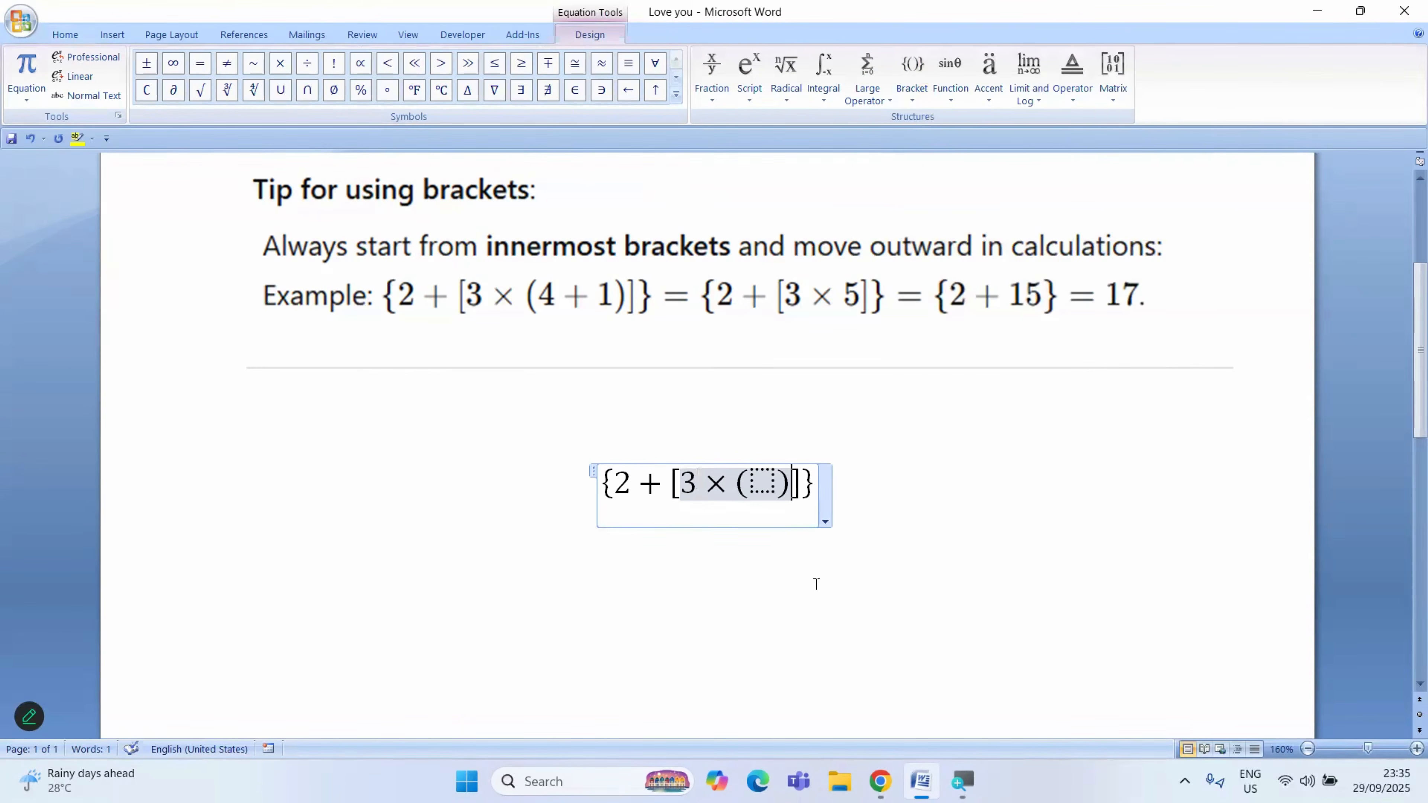
left_click(762, 479)
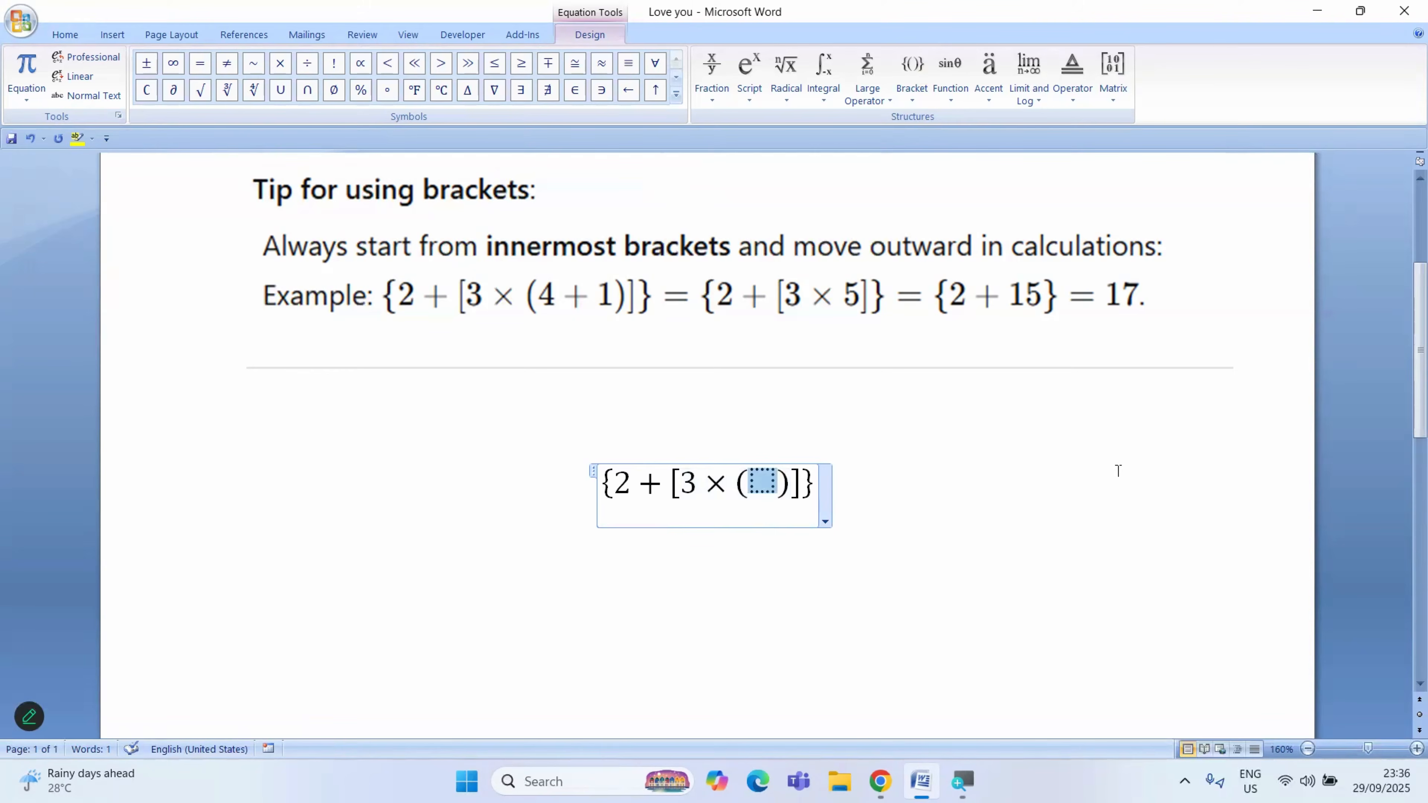
type("4+1")
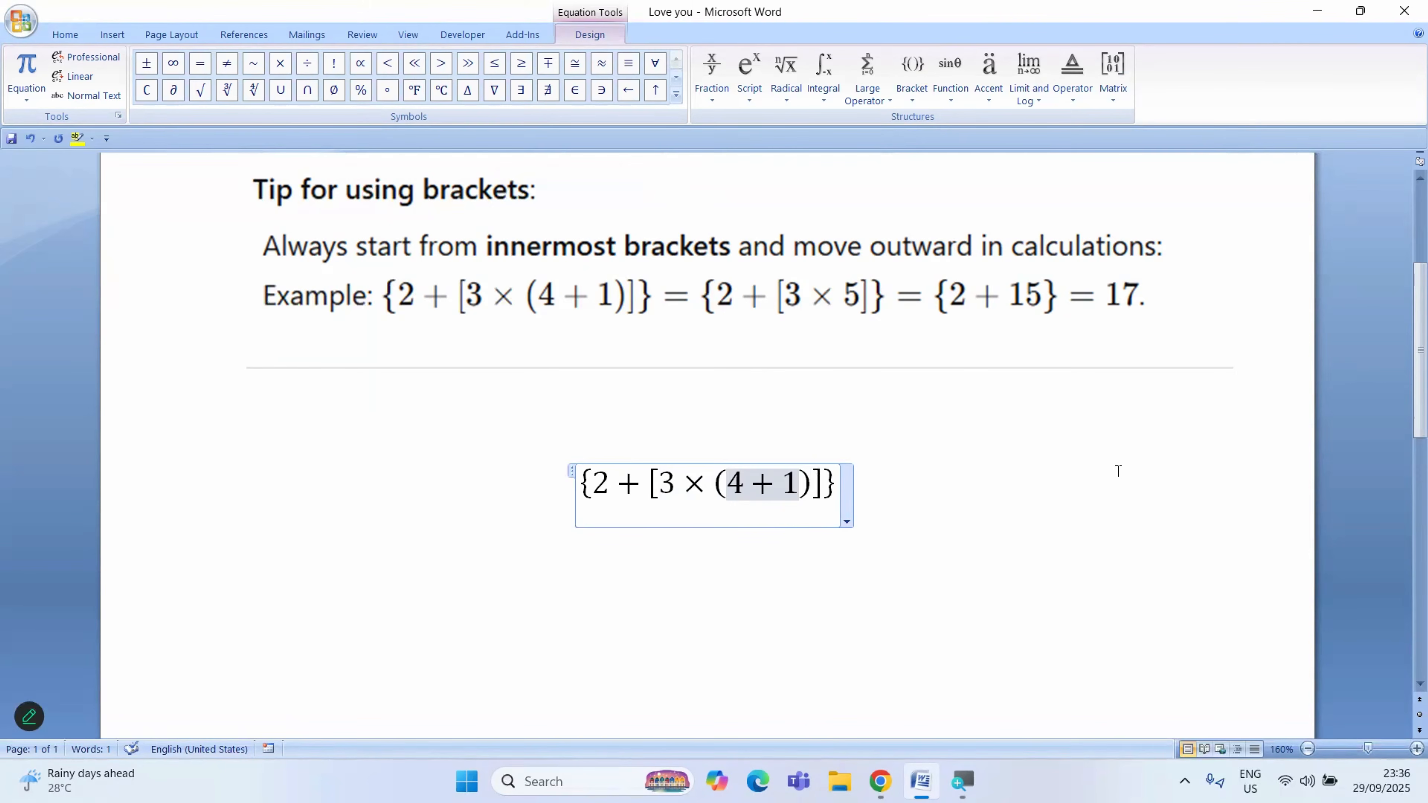
key("shift+Left")
key("shift+Left")
key("shift+Left")
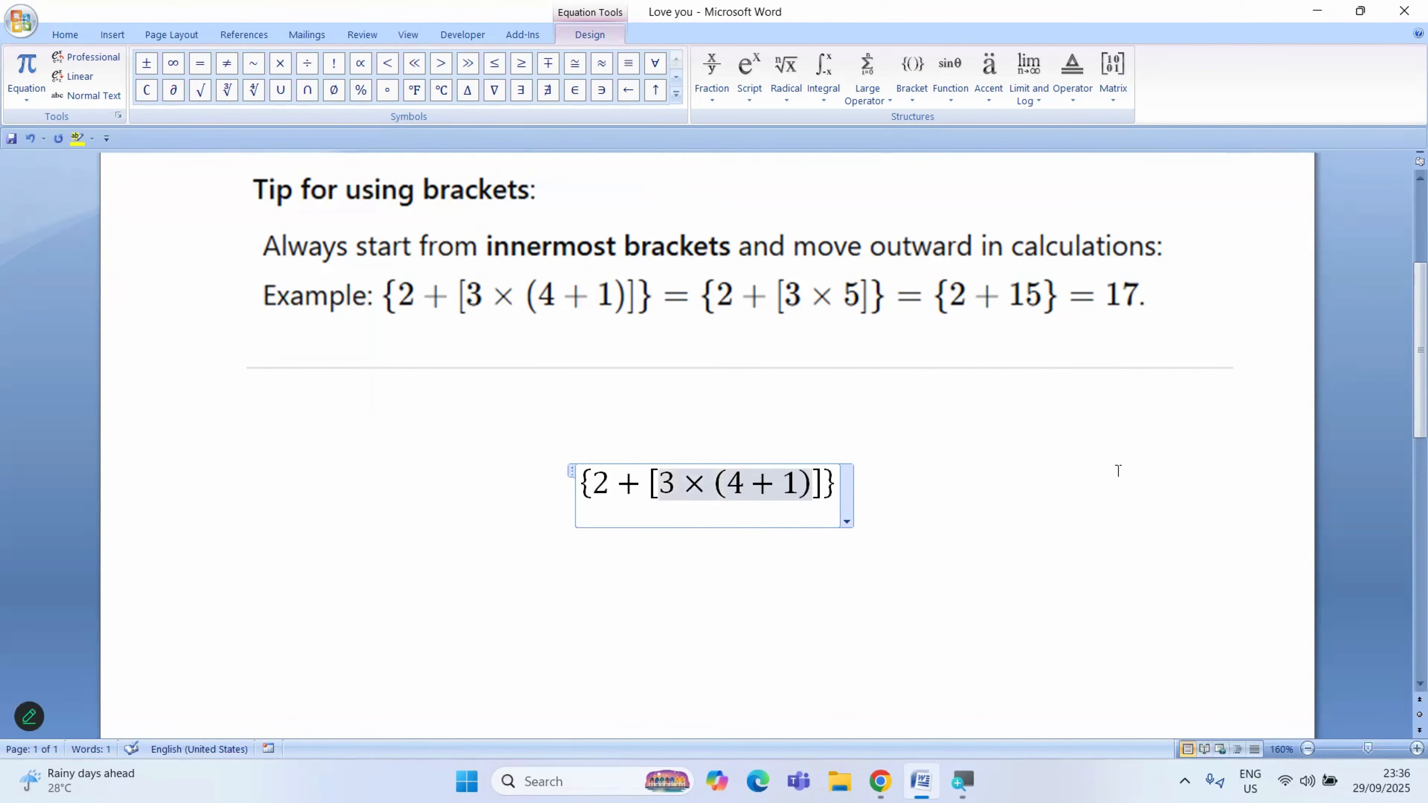
Move the cursor out past the closing curly brace of {2 + [3 × (4 + 1)]} and add an equals sign.
key("shift+Left")
key("shift+Left")
key("shift+Left")
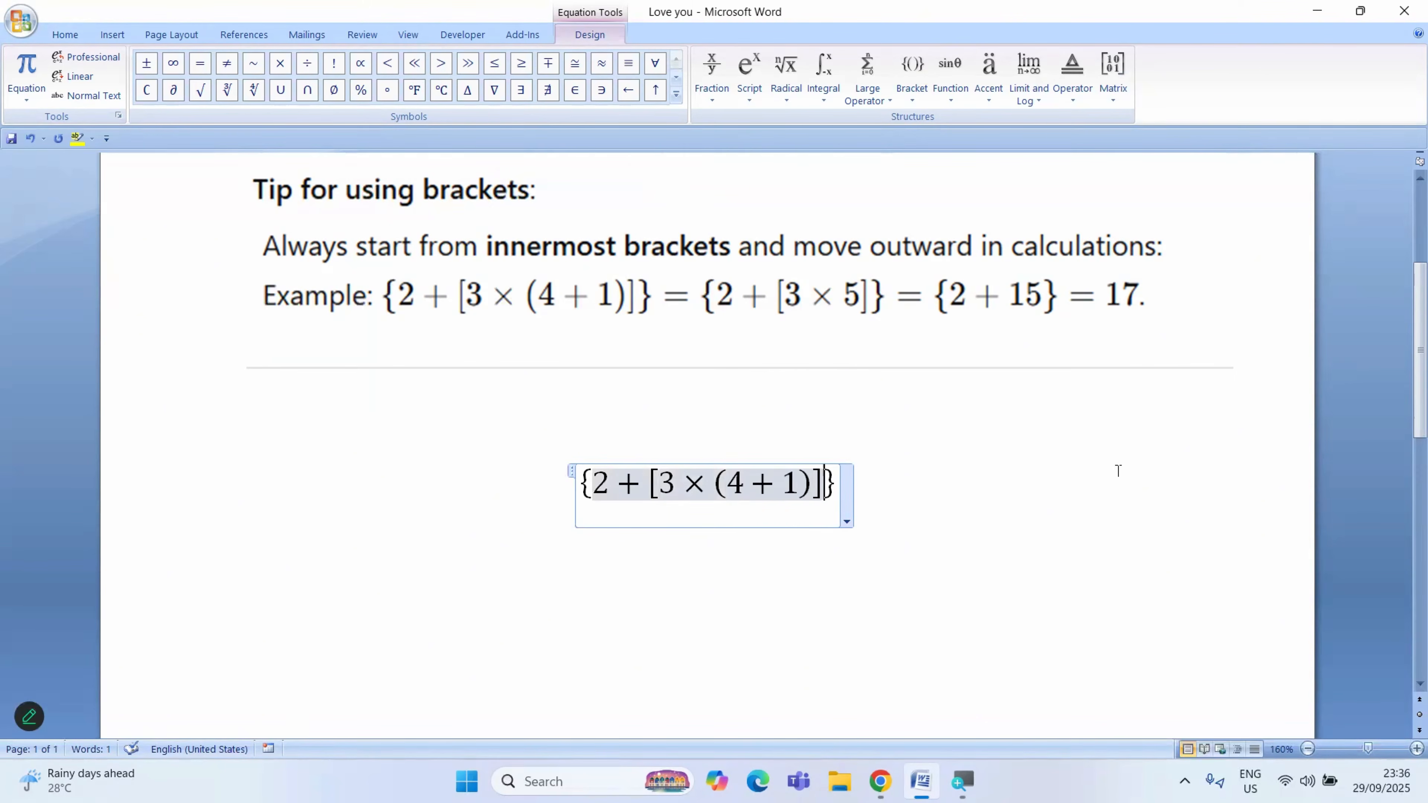
key("End")
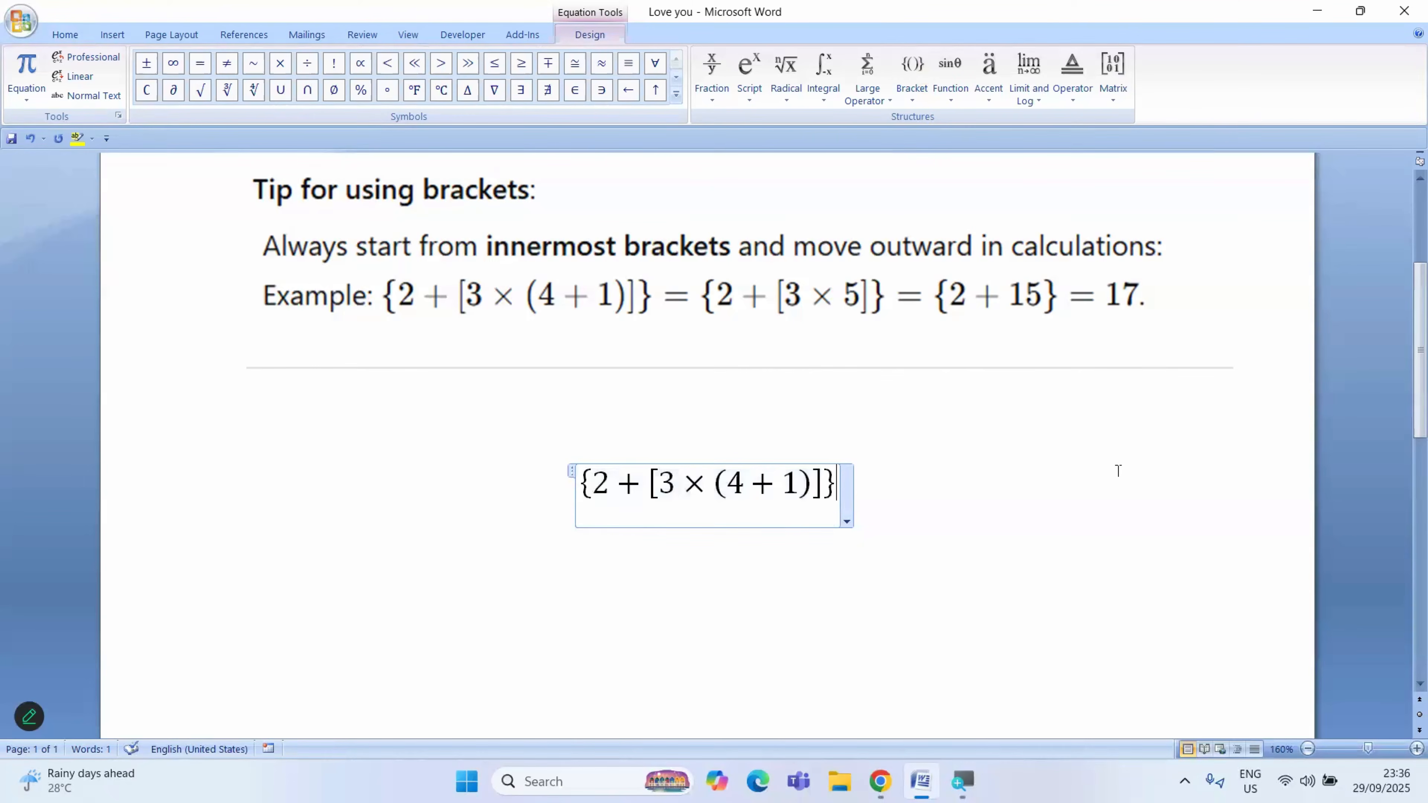
type("=")
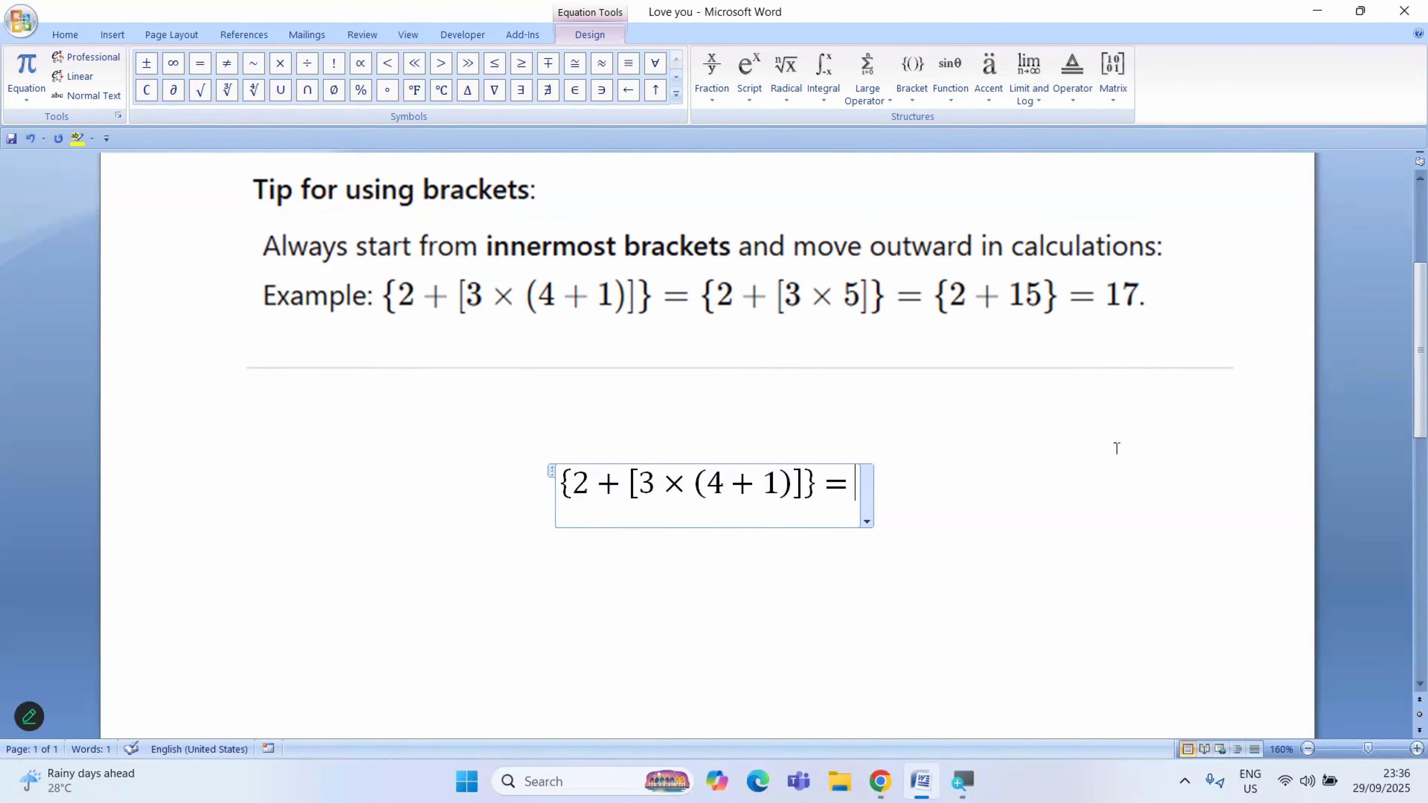
Insert a curly-brace template after the equals sign and enter 2 + in its placeholder.
left_click(913, 90)
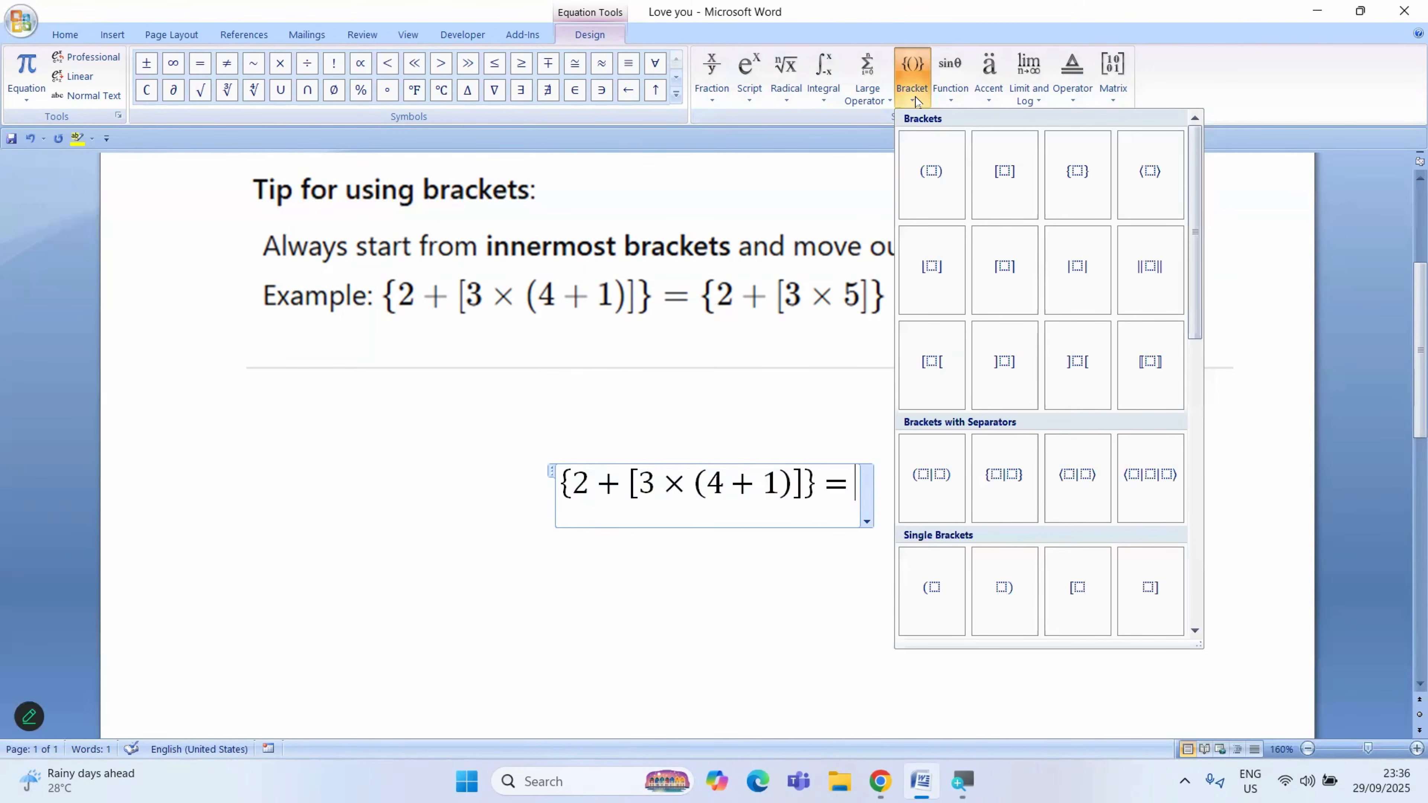
left_click(1078, 174)
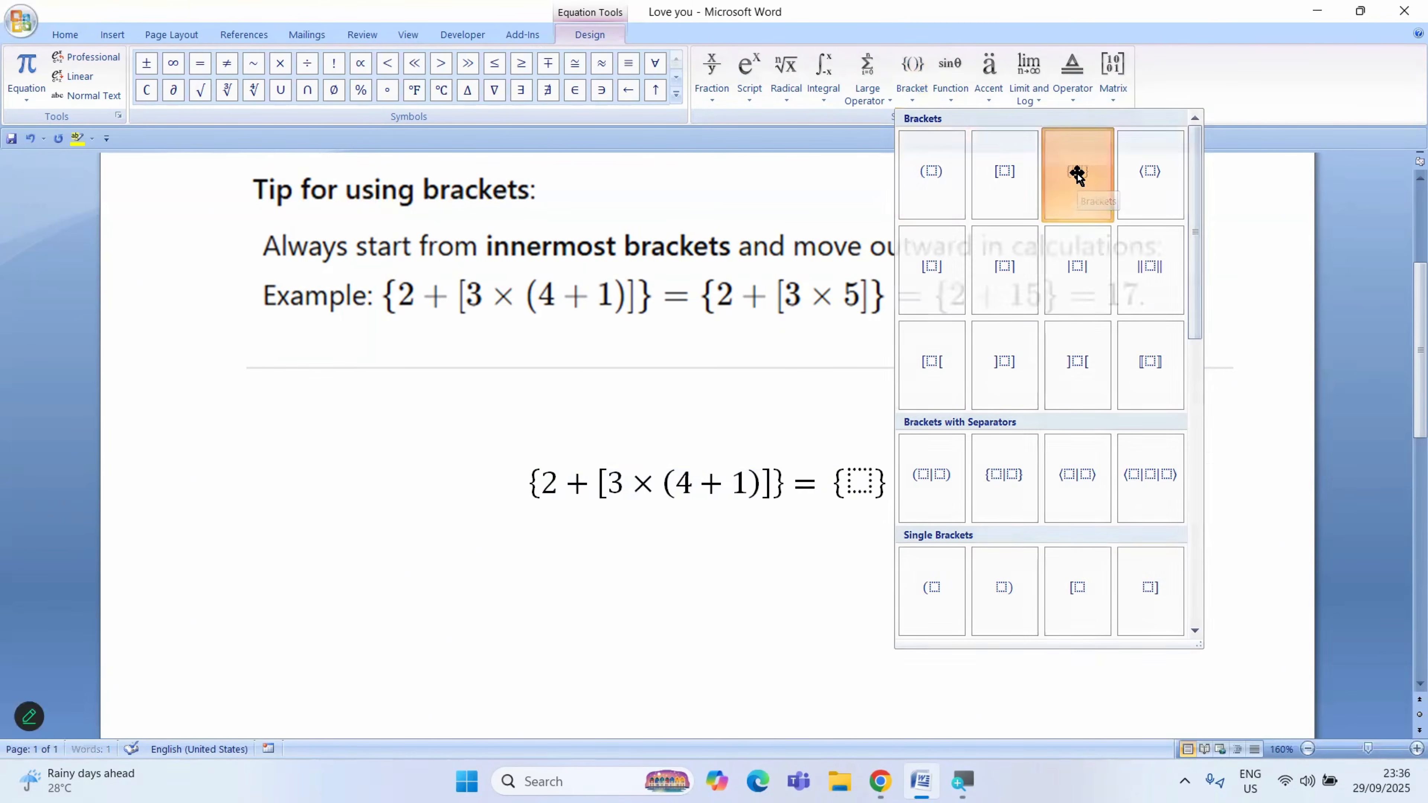
left_click(856, 479)
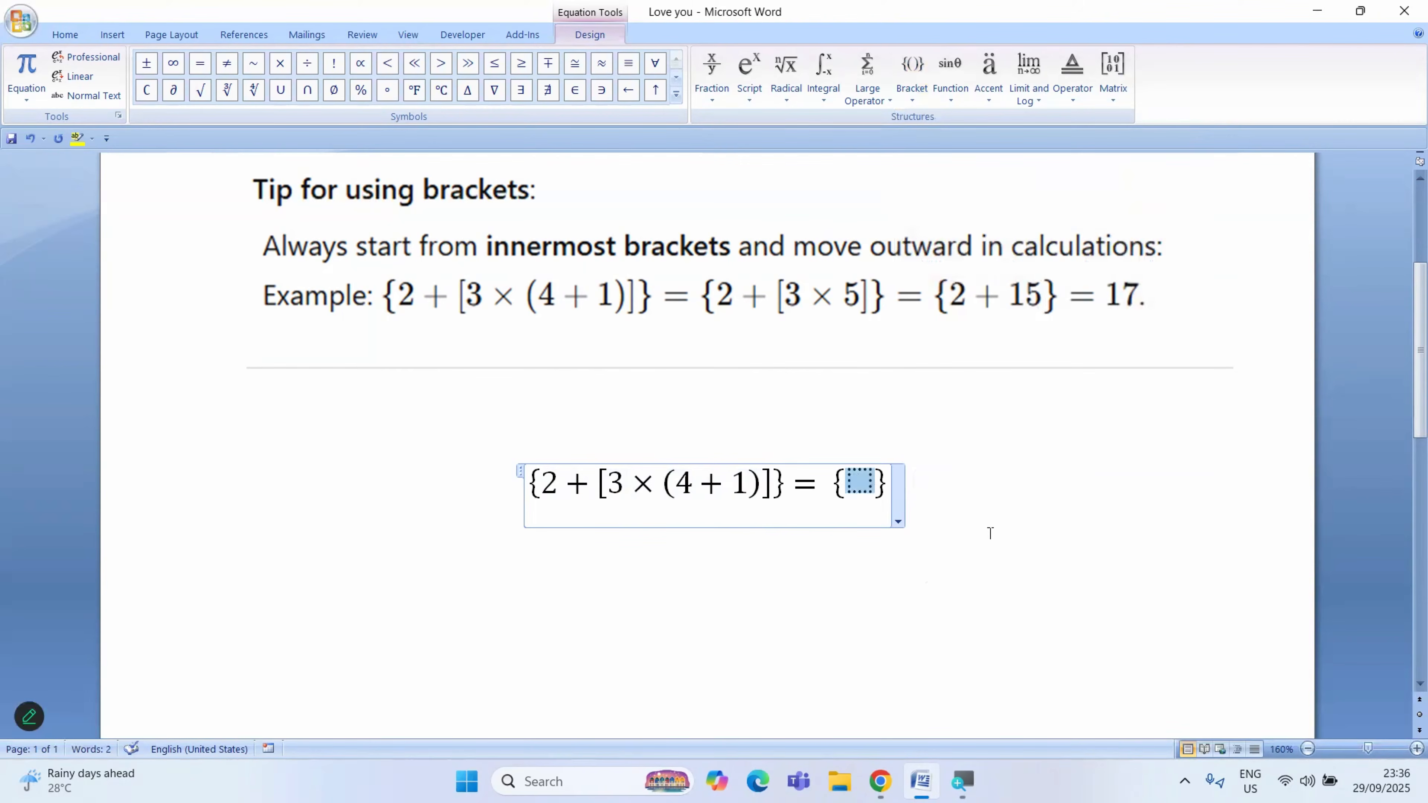
type("2 ")
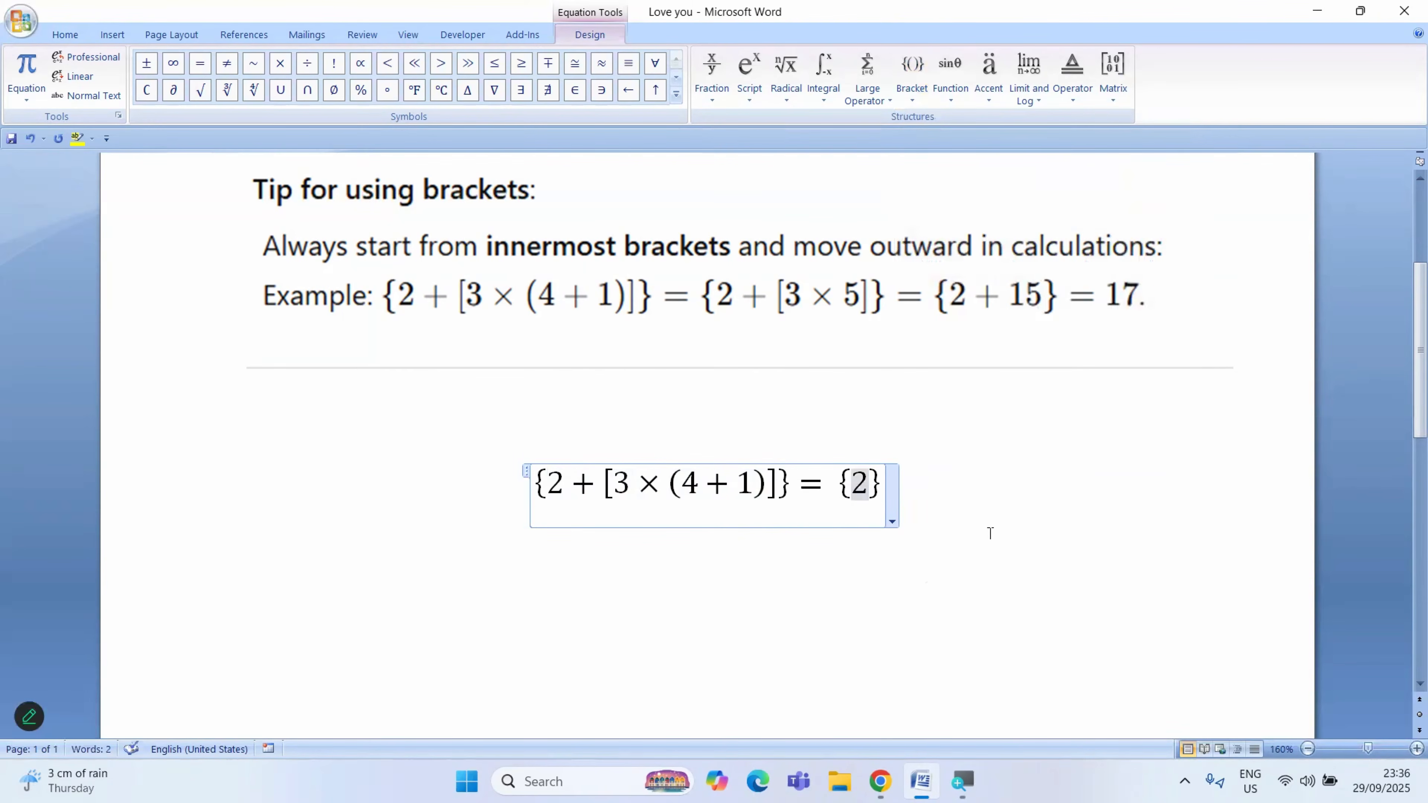
type("+")
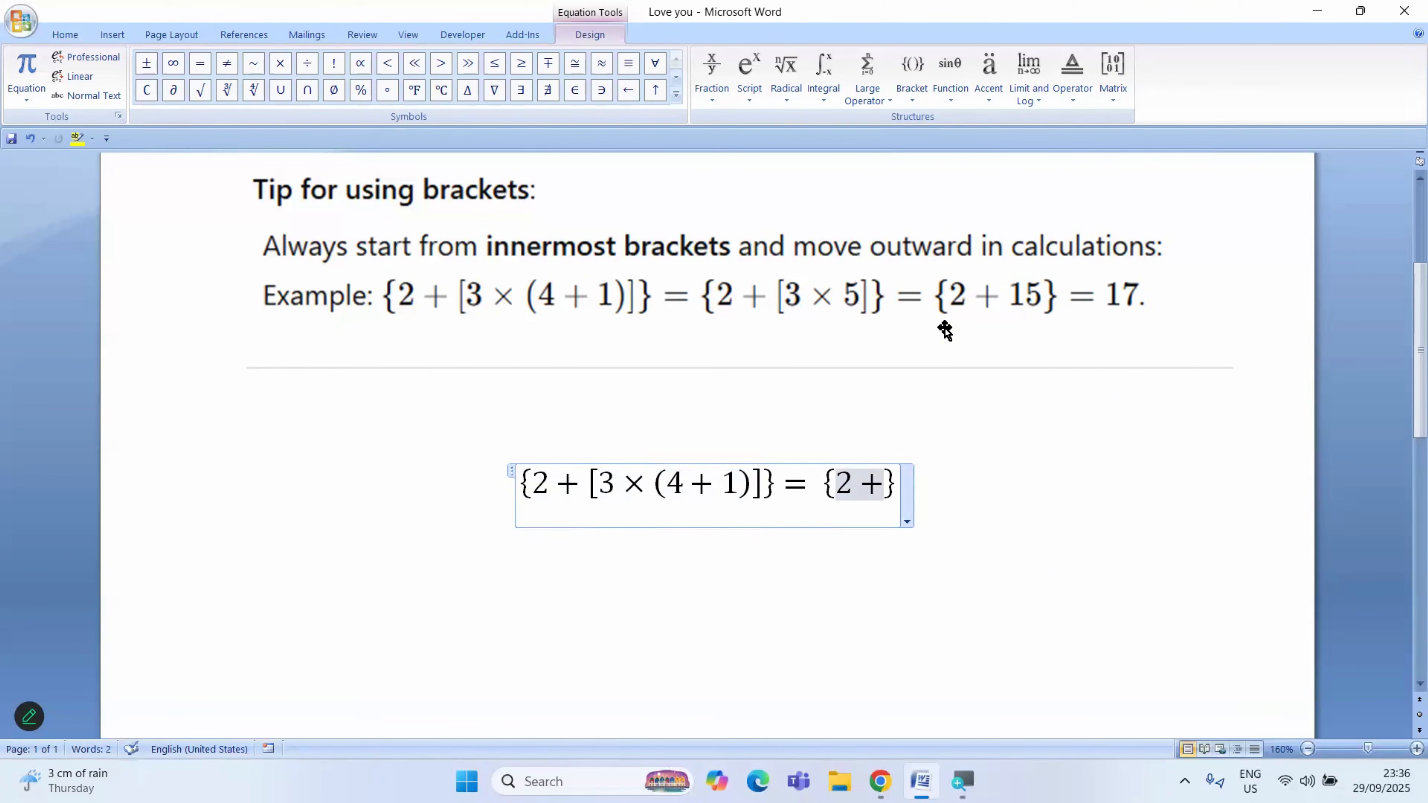
Nest a square-bracket template after the plus sign in the second braces, enter 3 × 5 in it, and move the cursor outside the braces.
left_click(916, 90)
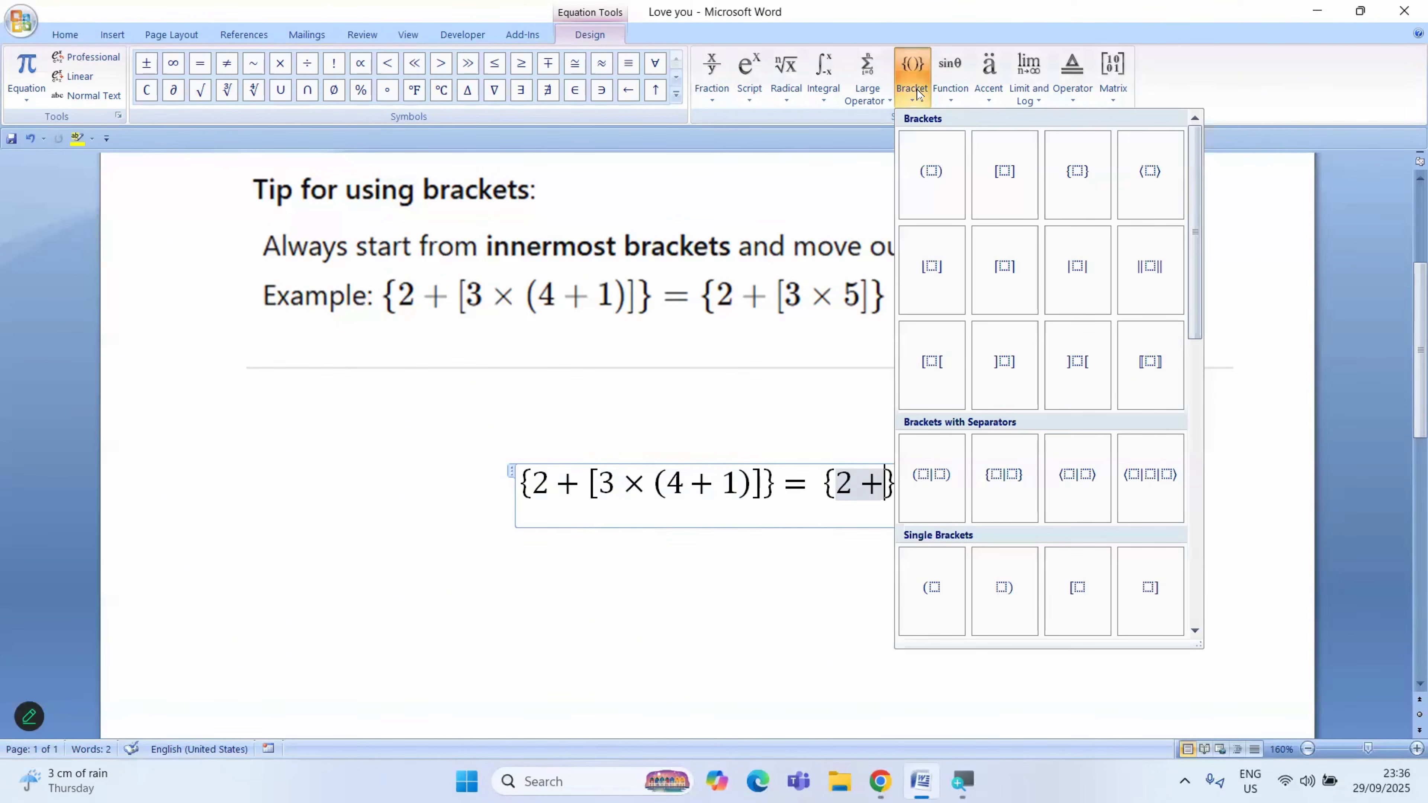
left_click(1005, 168)
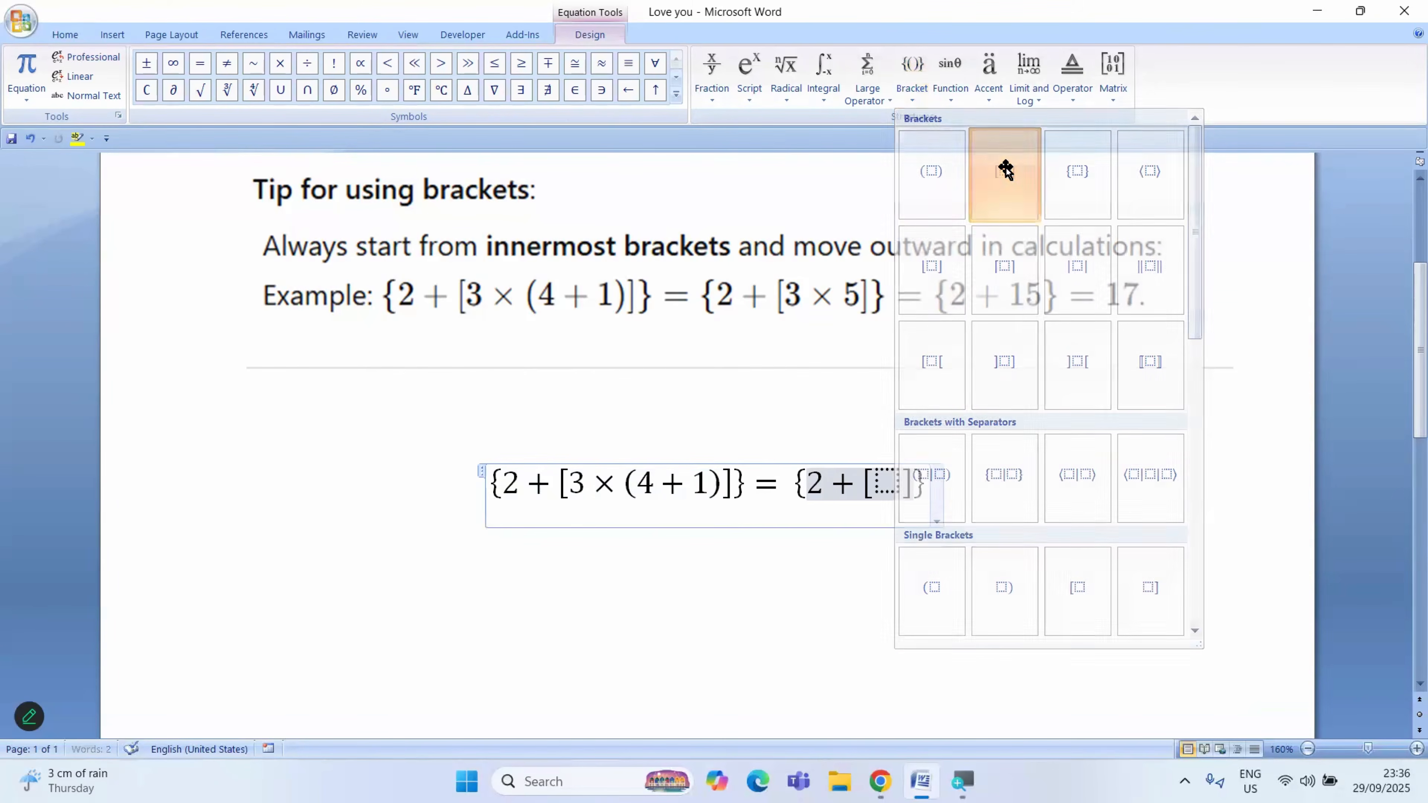
key("Left")
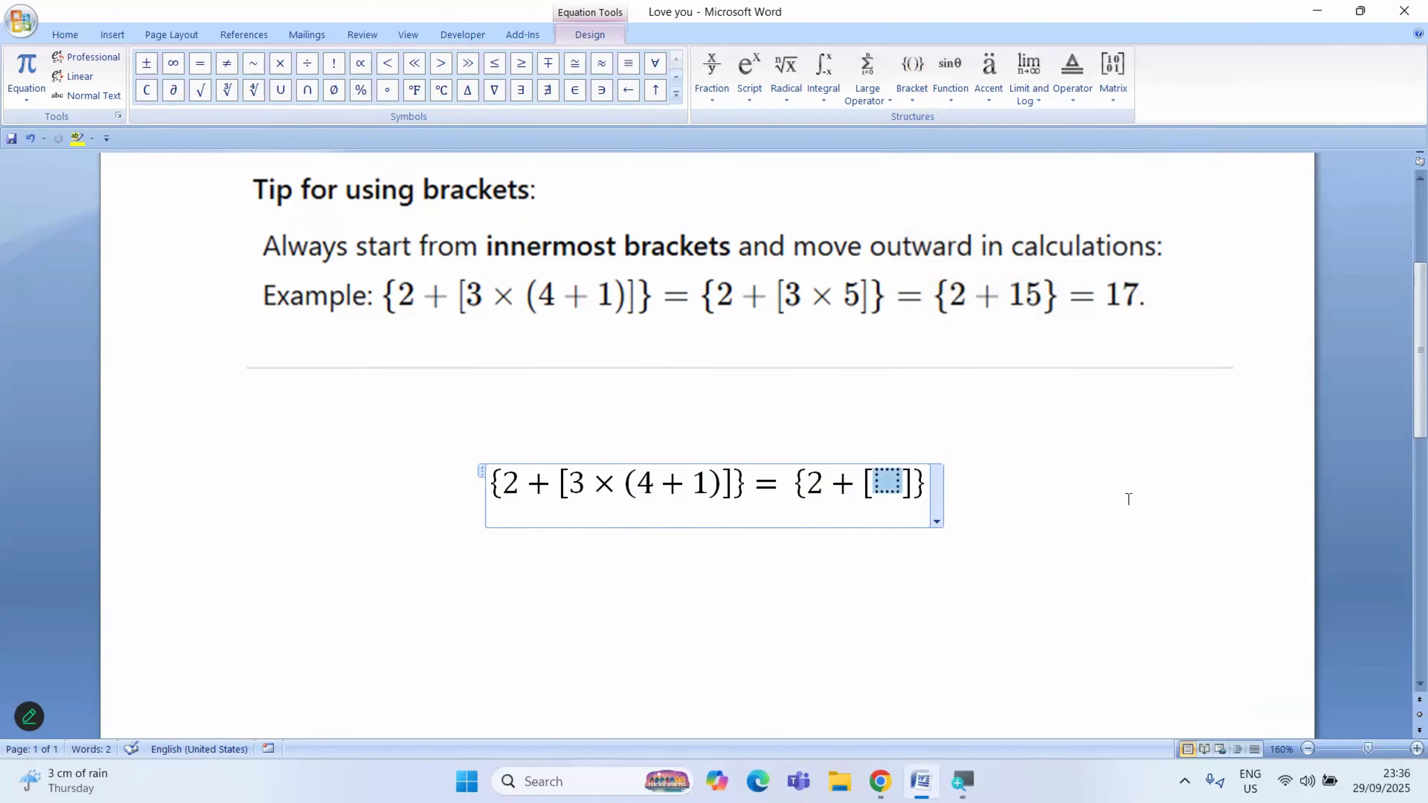
type("3")
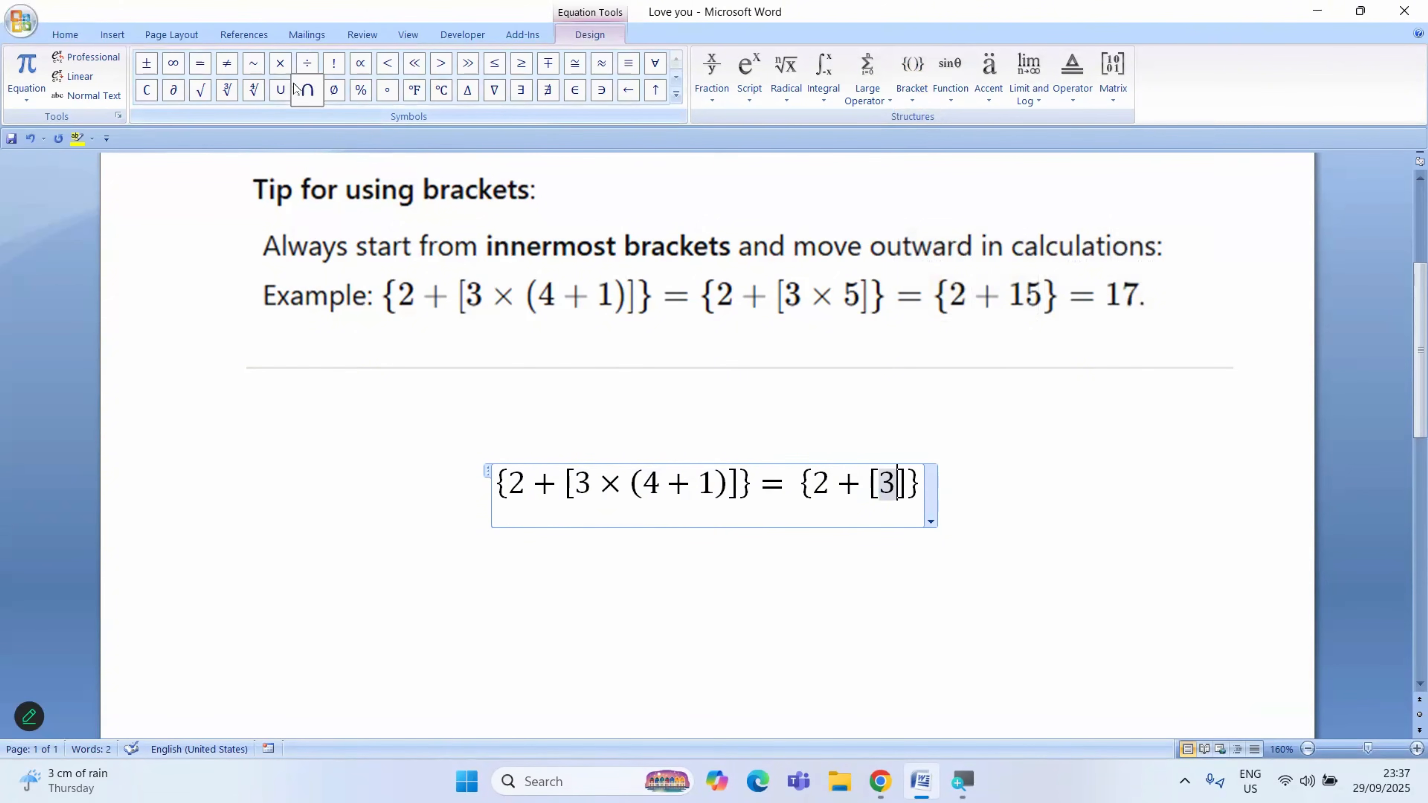
left_click(280, 62)
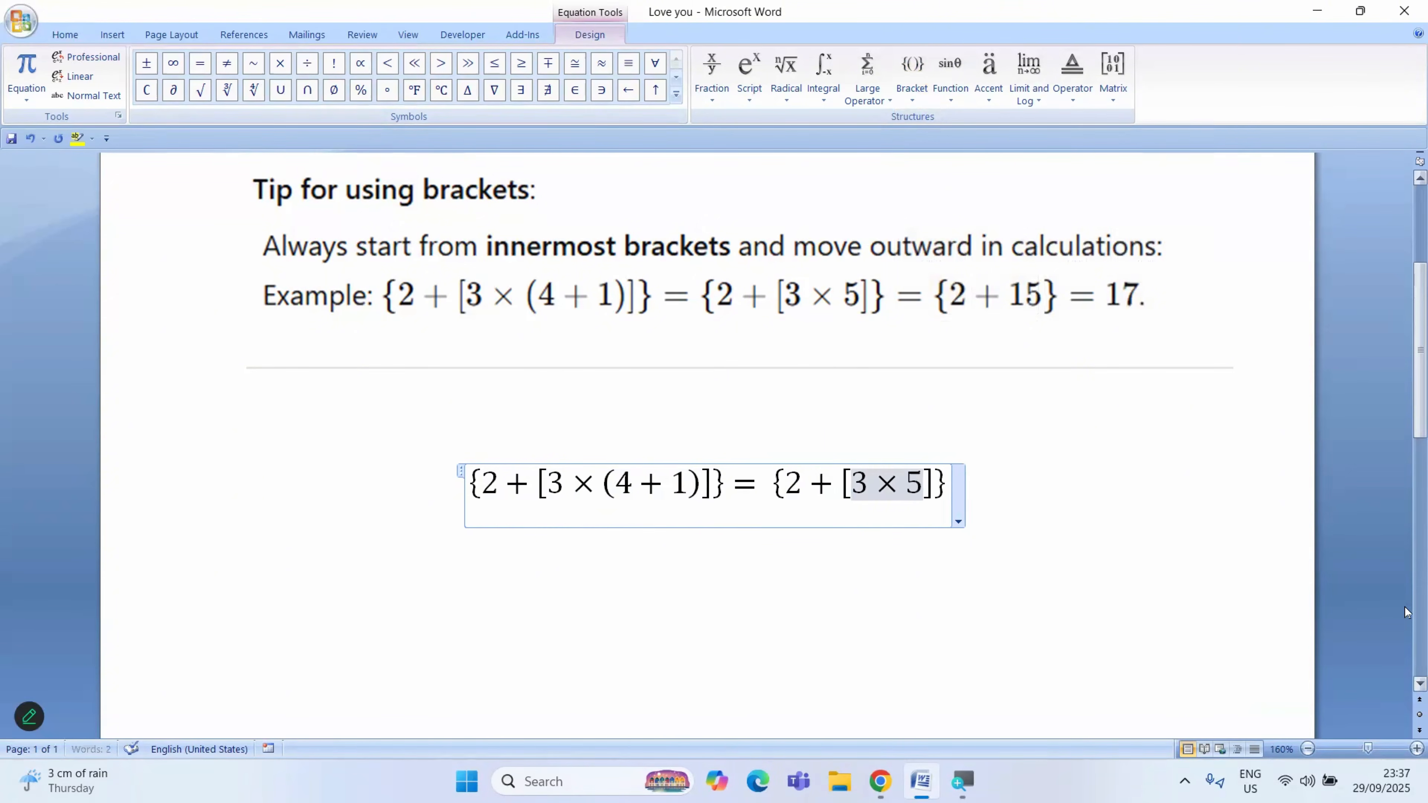
type("5")
key("Right")
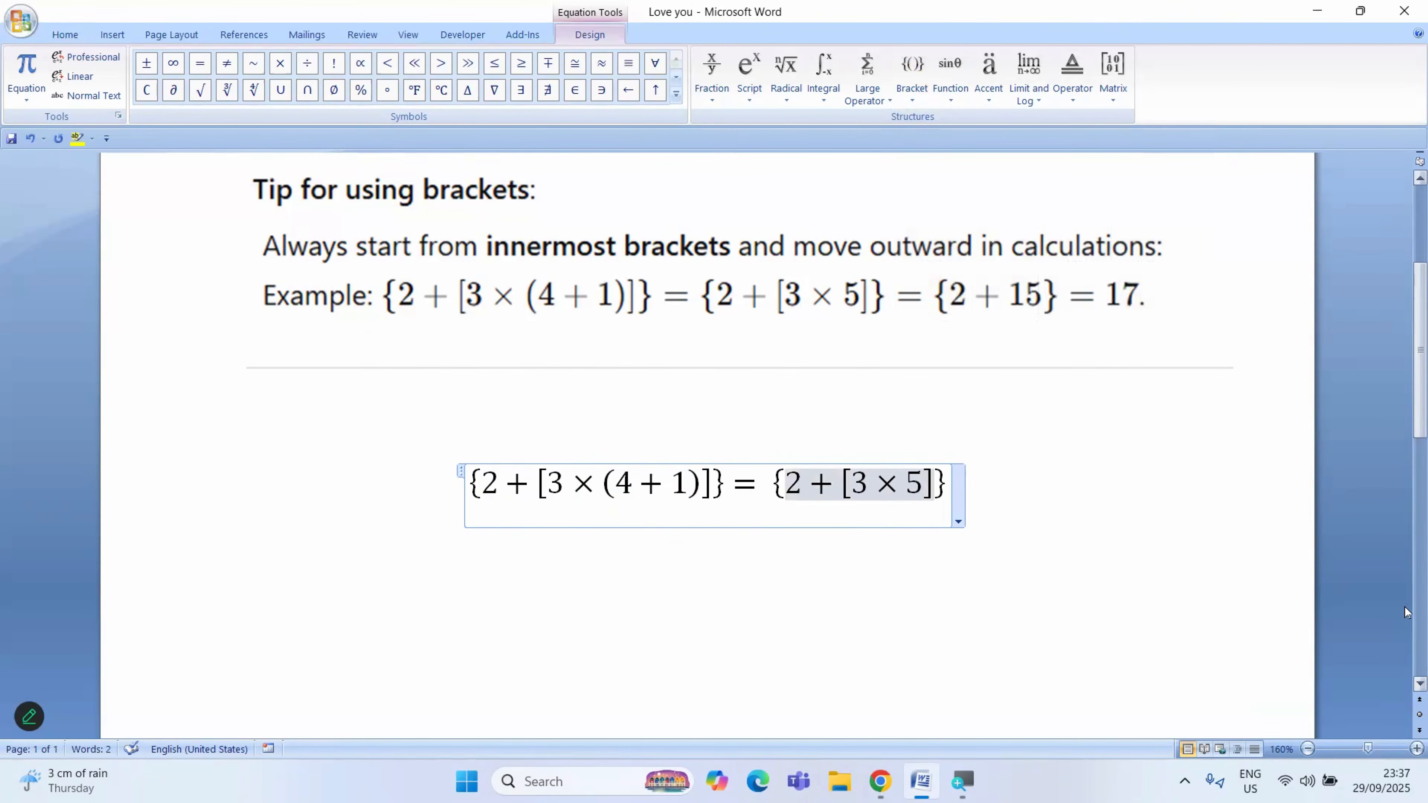
key("Right")
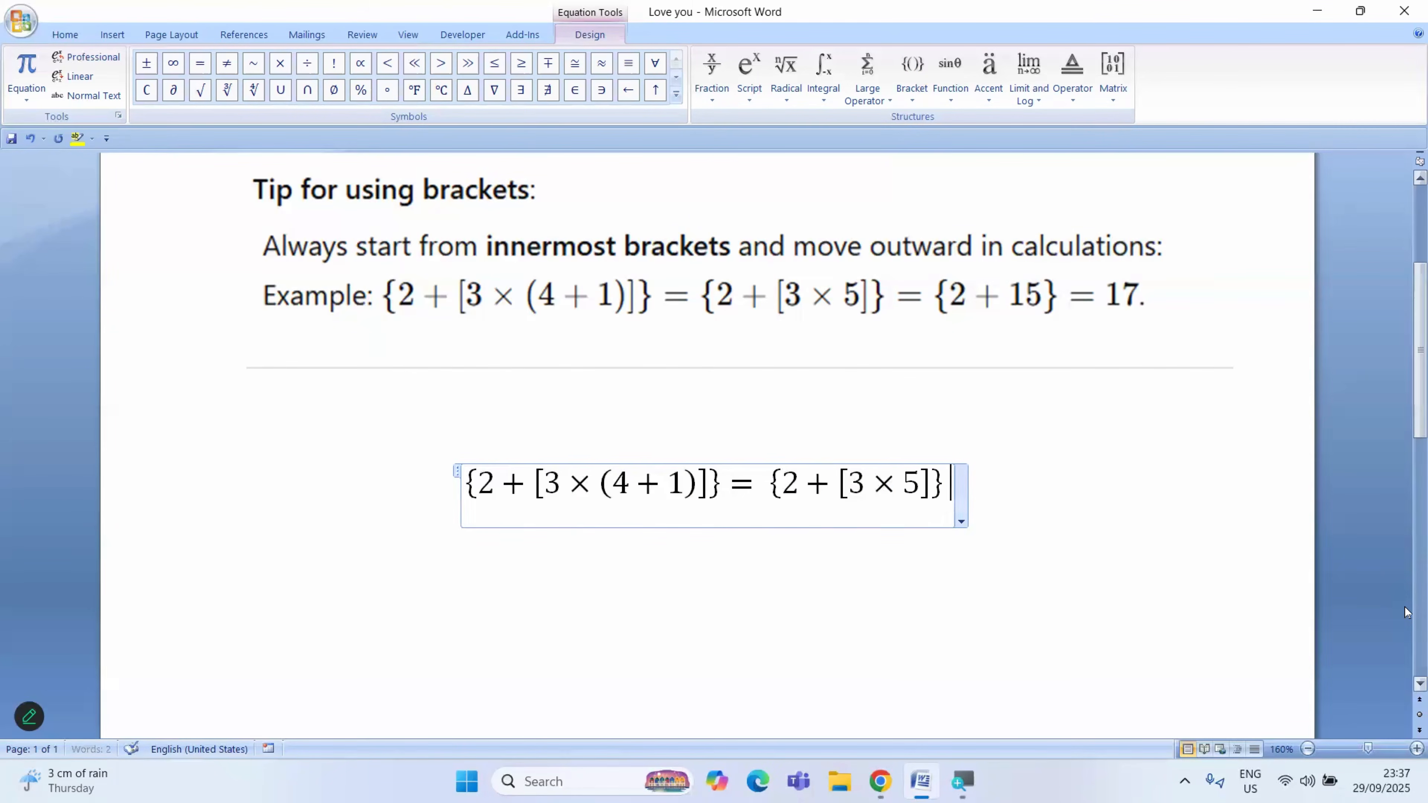
Add an equals sign after the second braces, followed by a curly-brace template containing 2 + 15.
type("=")
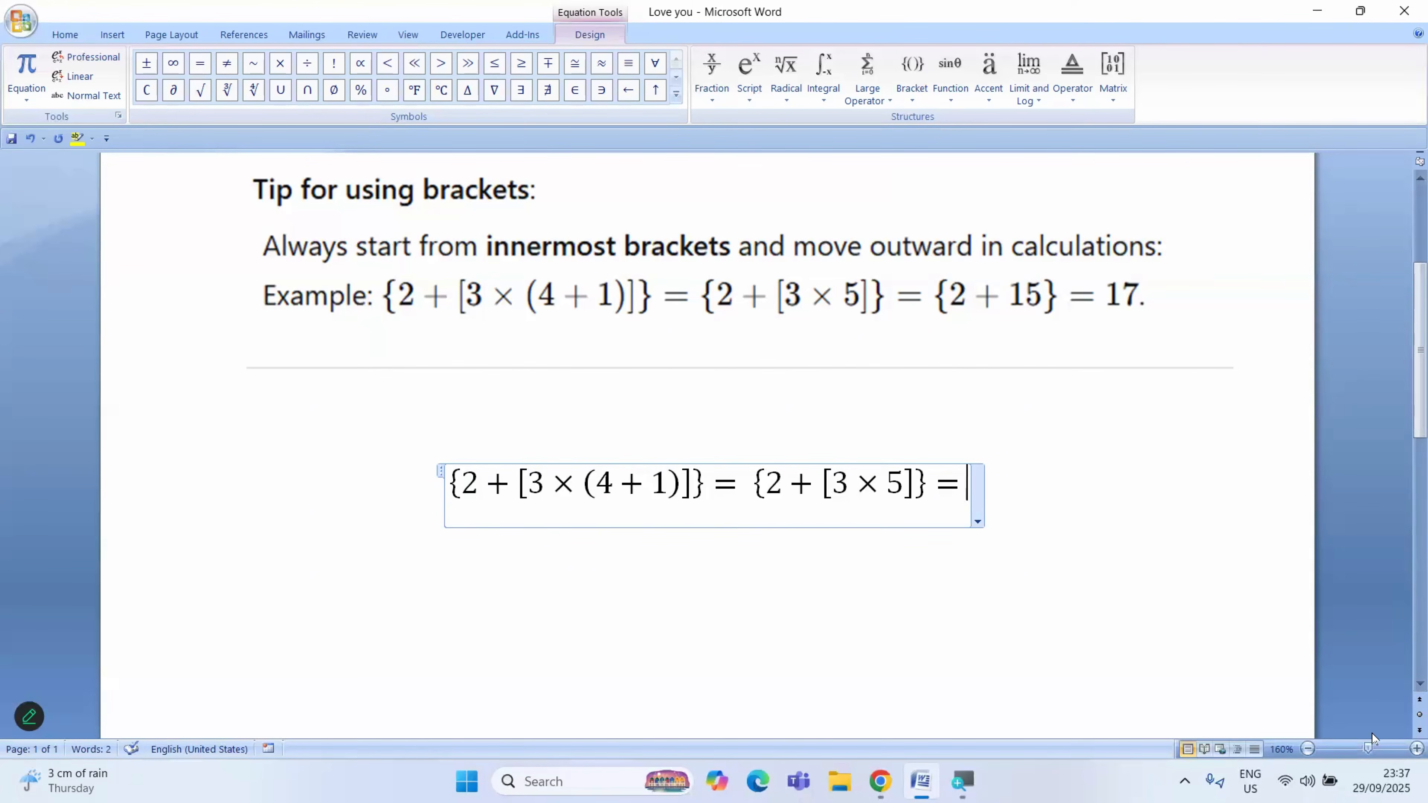
left_click(912, 99)
left_click(913, 99)
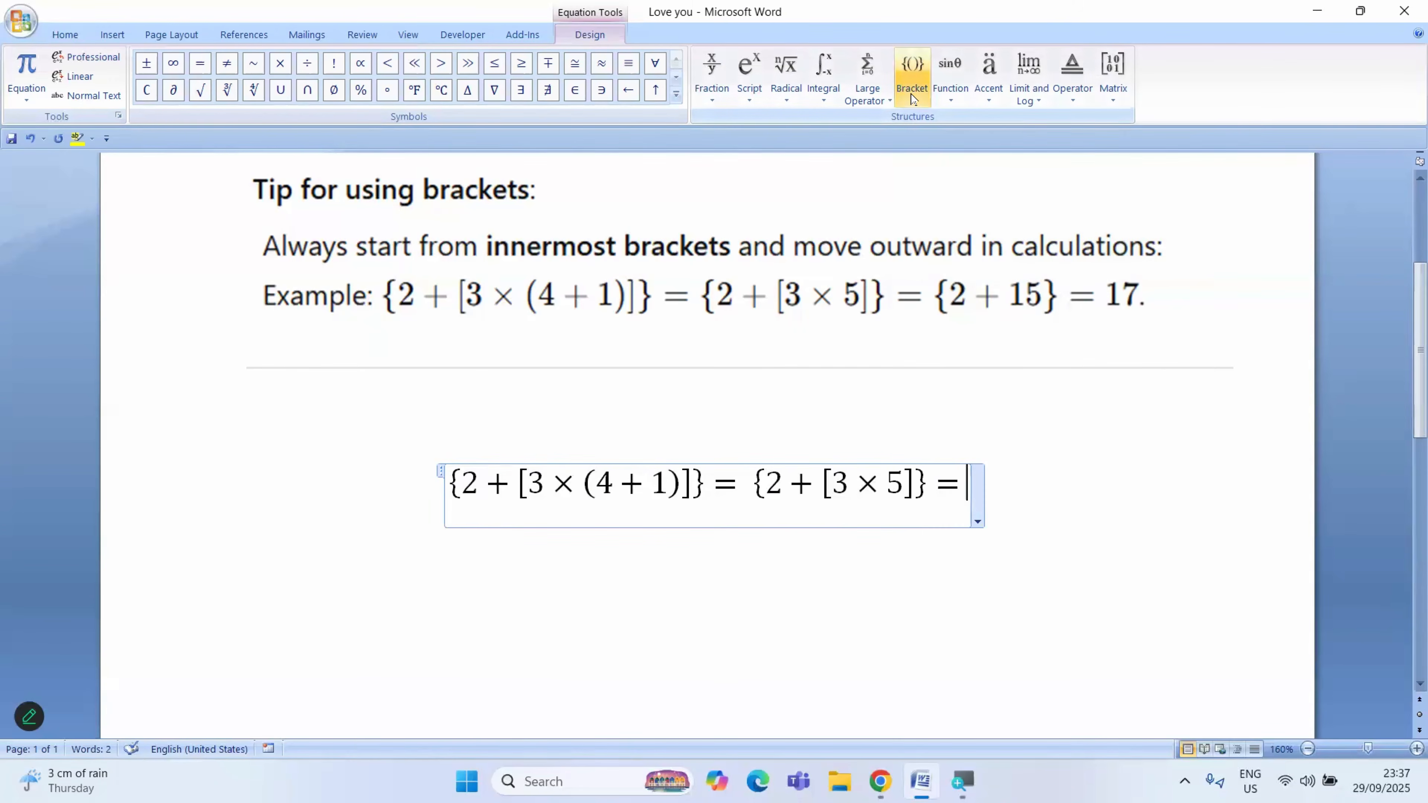
left_click(912, 84)
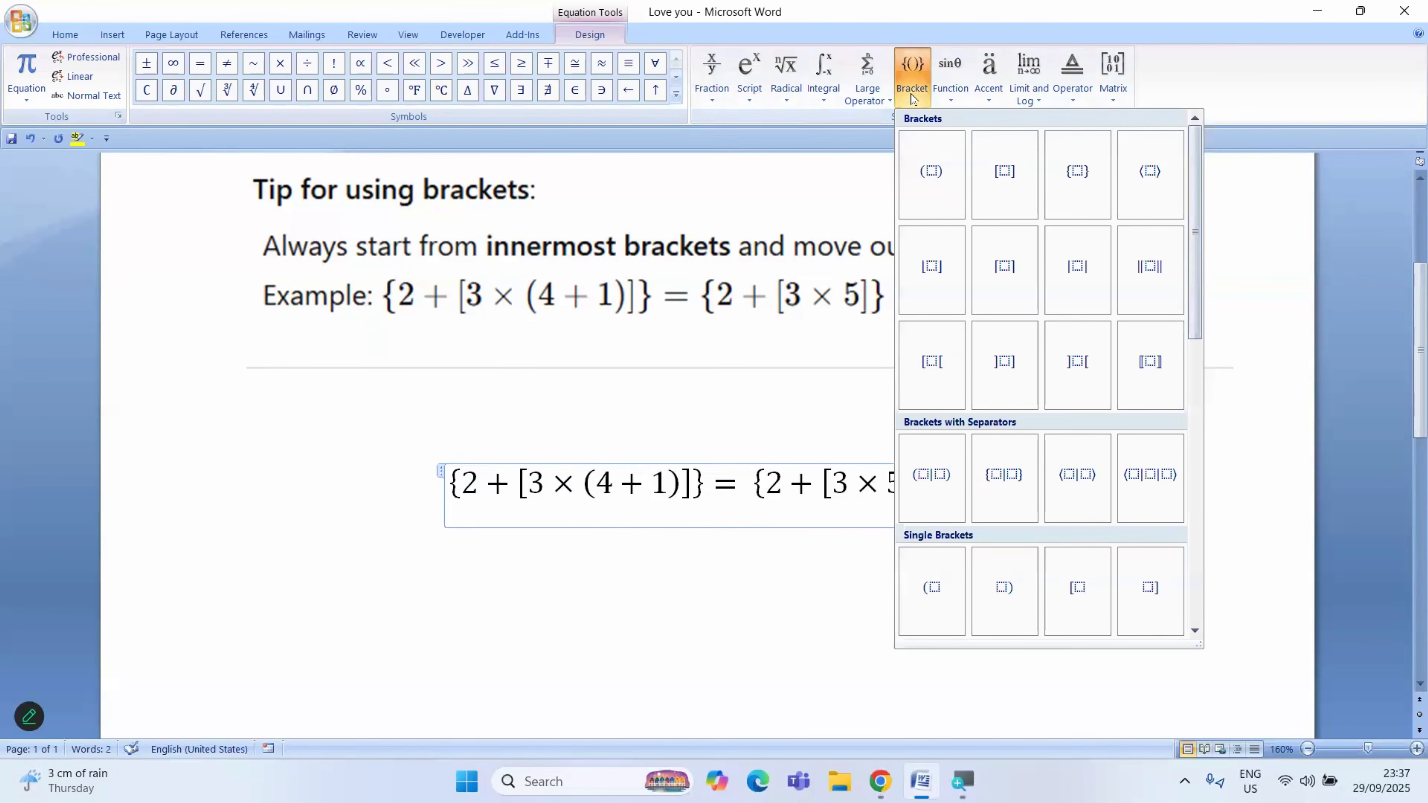
left_click(1079, 170)
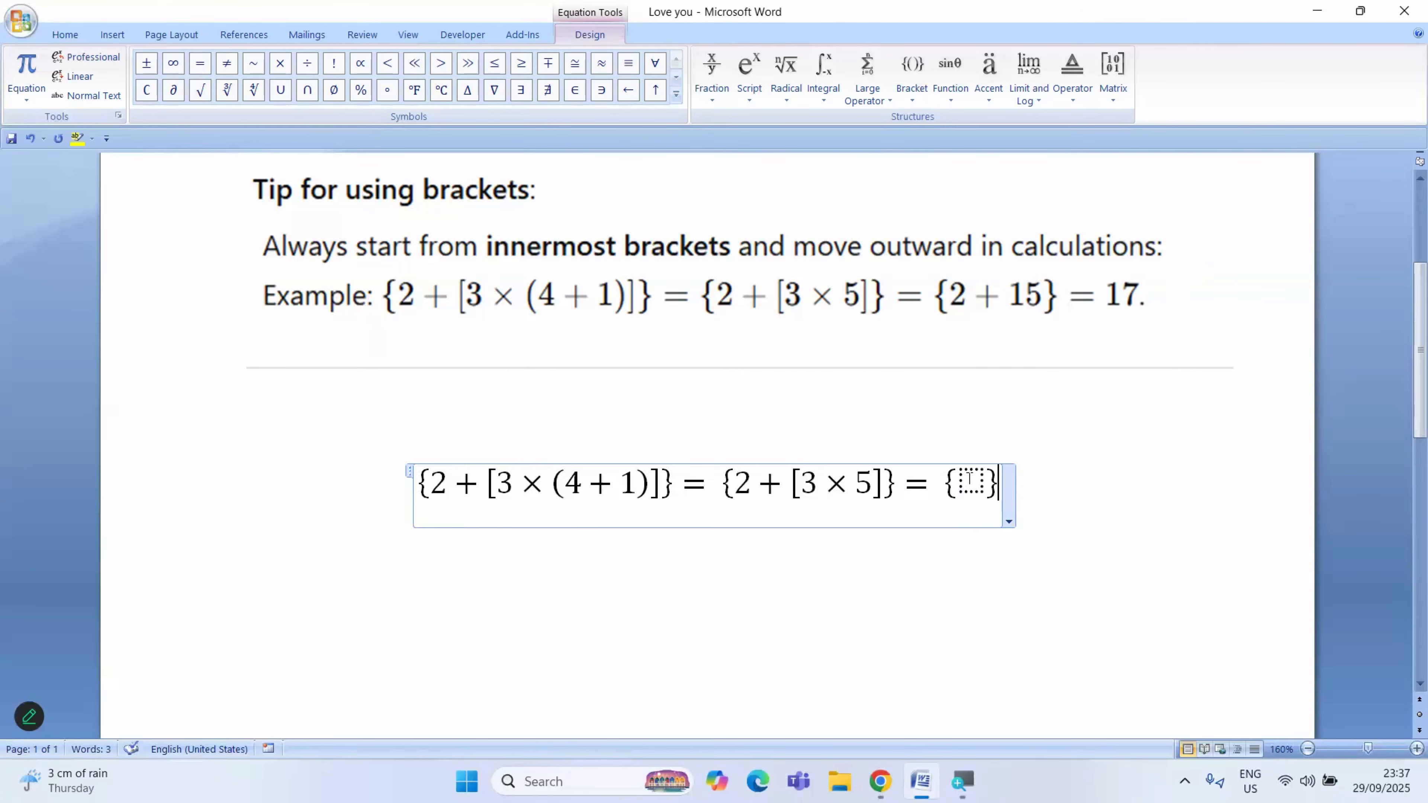
left_click(969, 478)
type("2 + ")
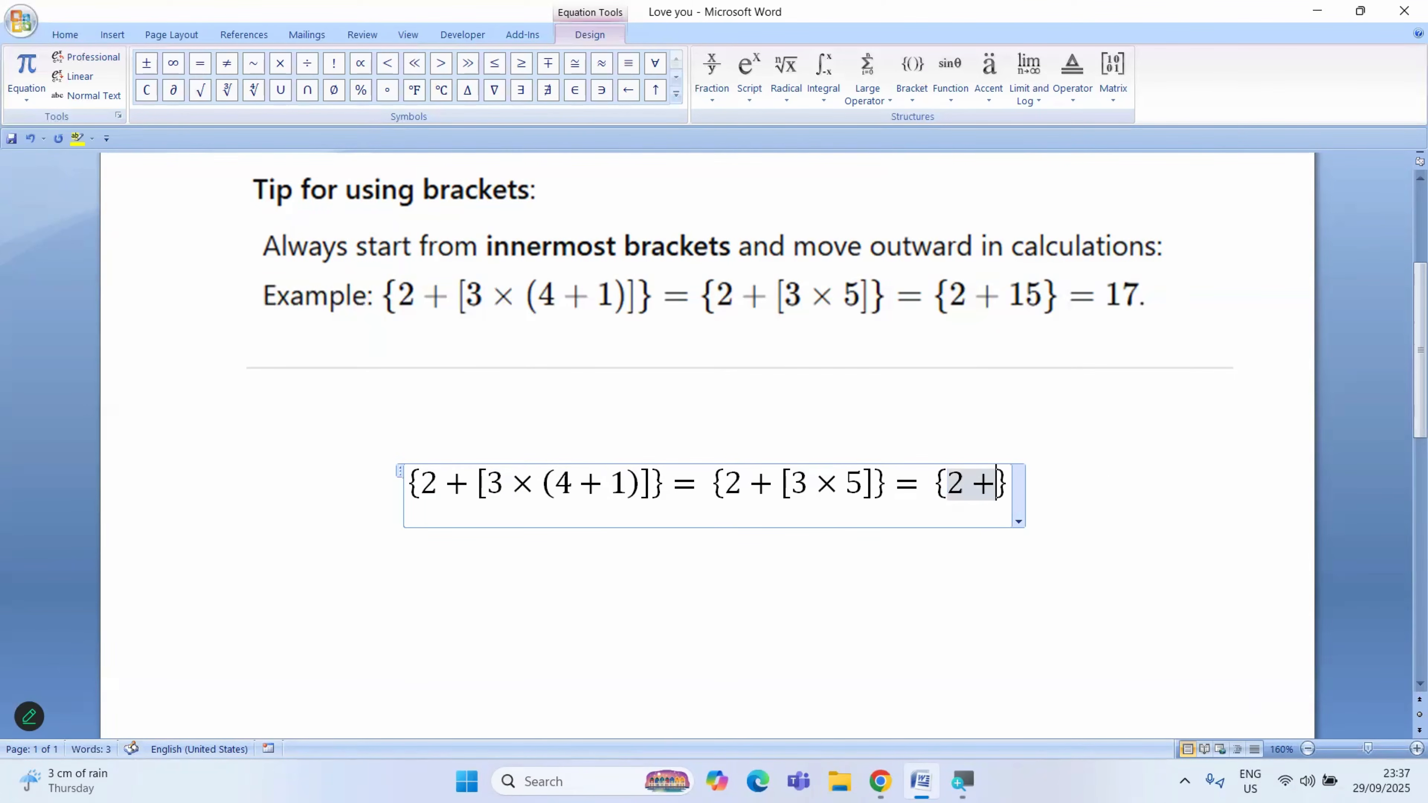
type("15")
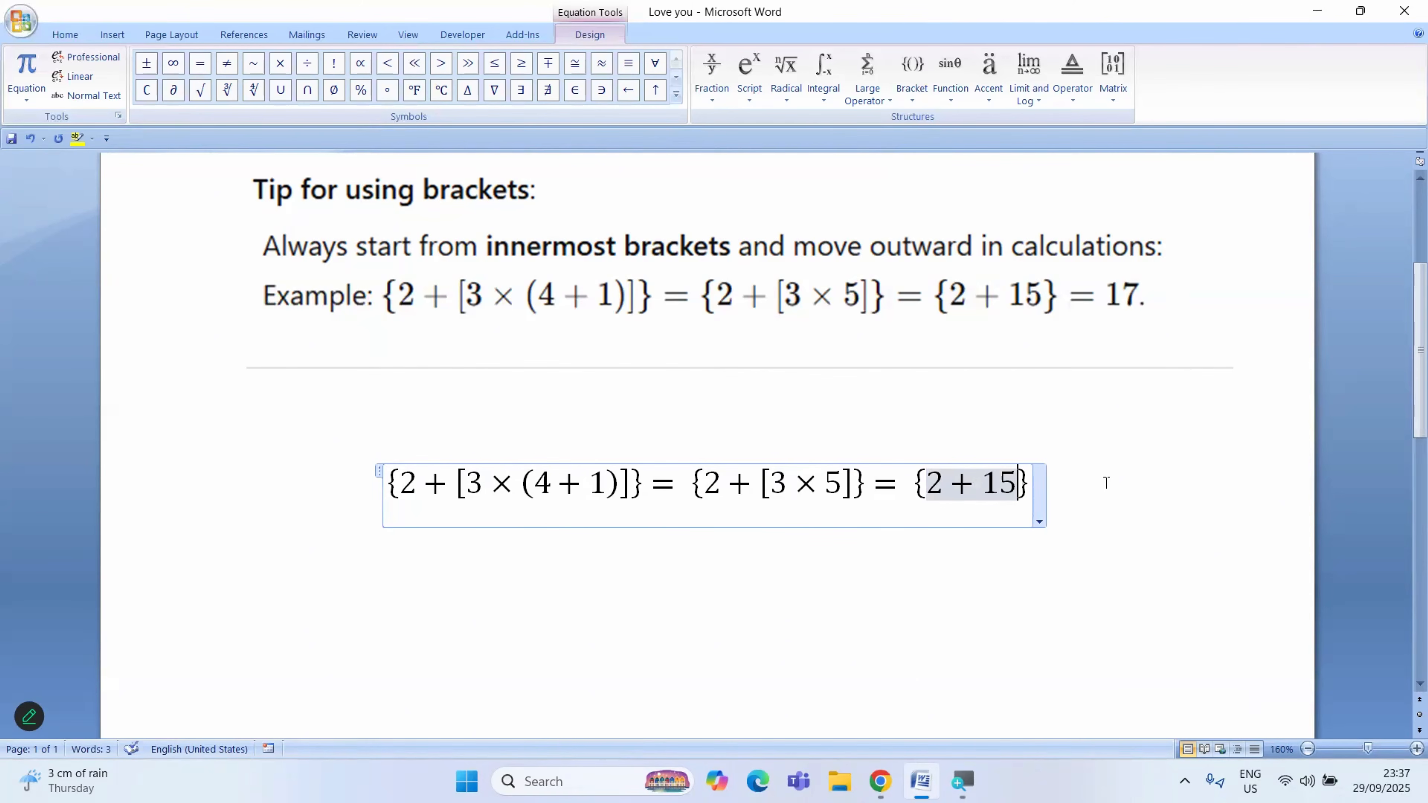
Complete the equation with = 17 after the last curly braces and leave the equation.
key("Right")
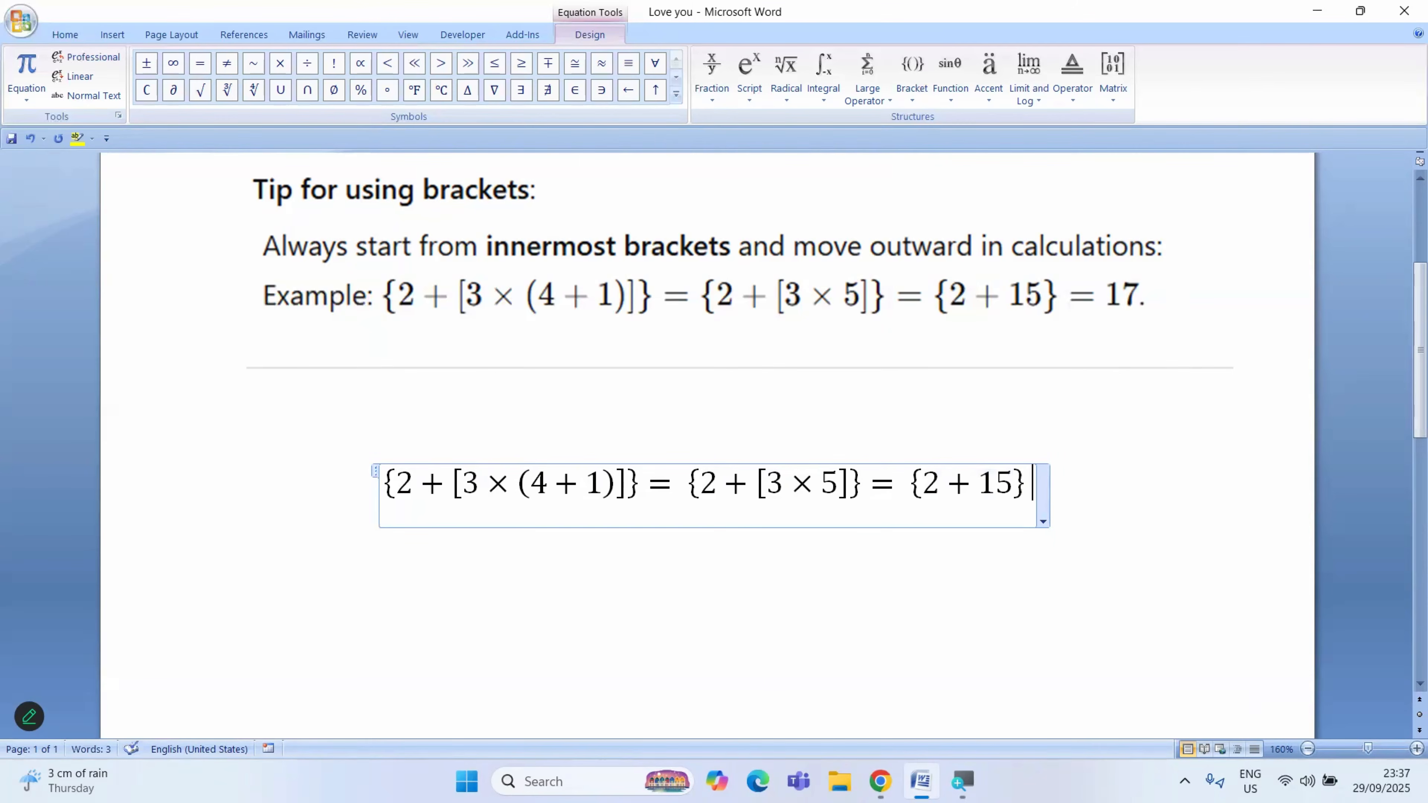
type("=")
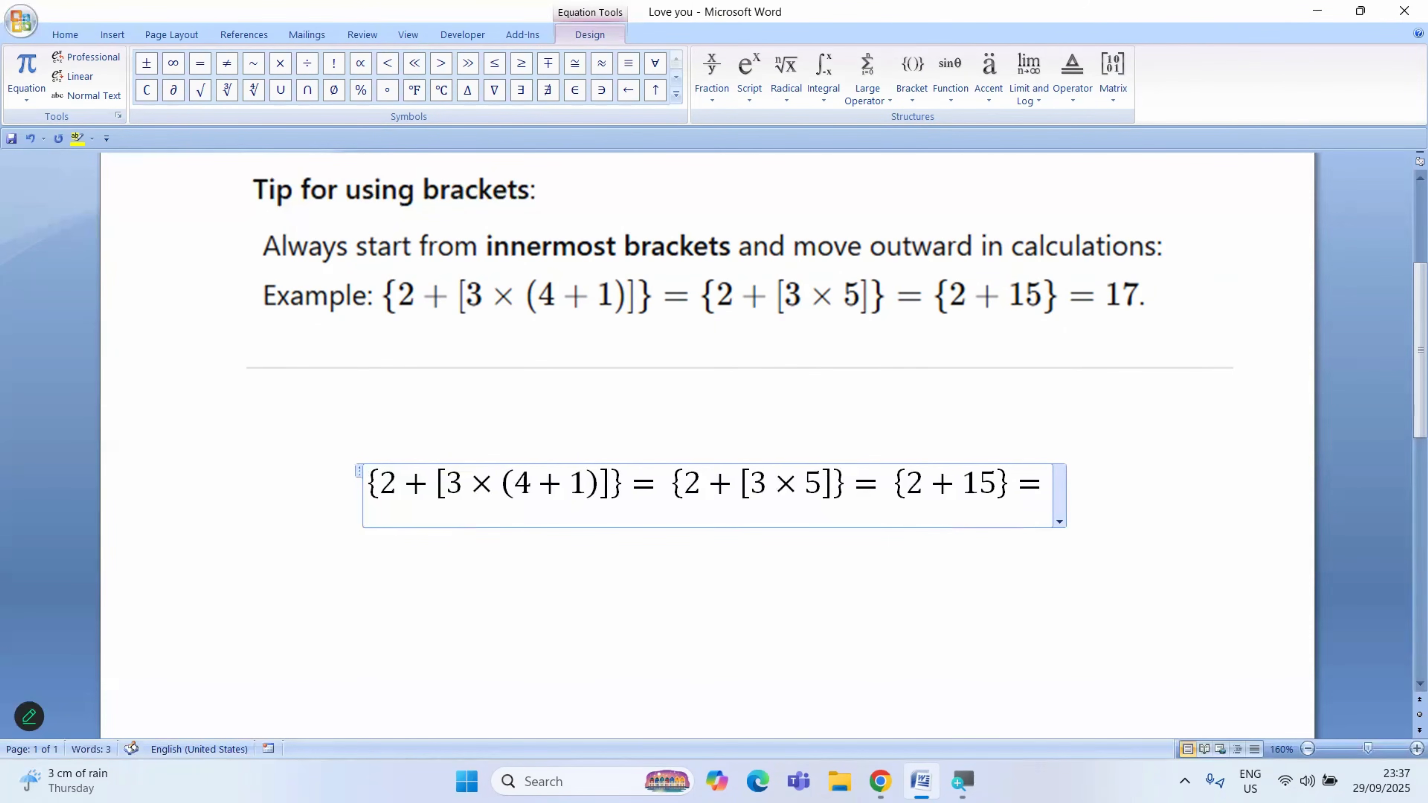
type(" 17")
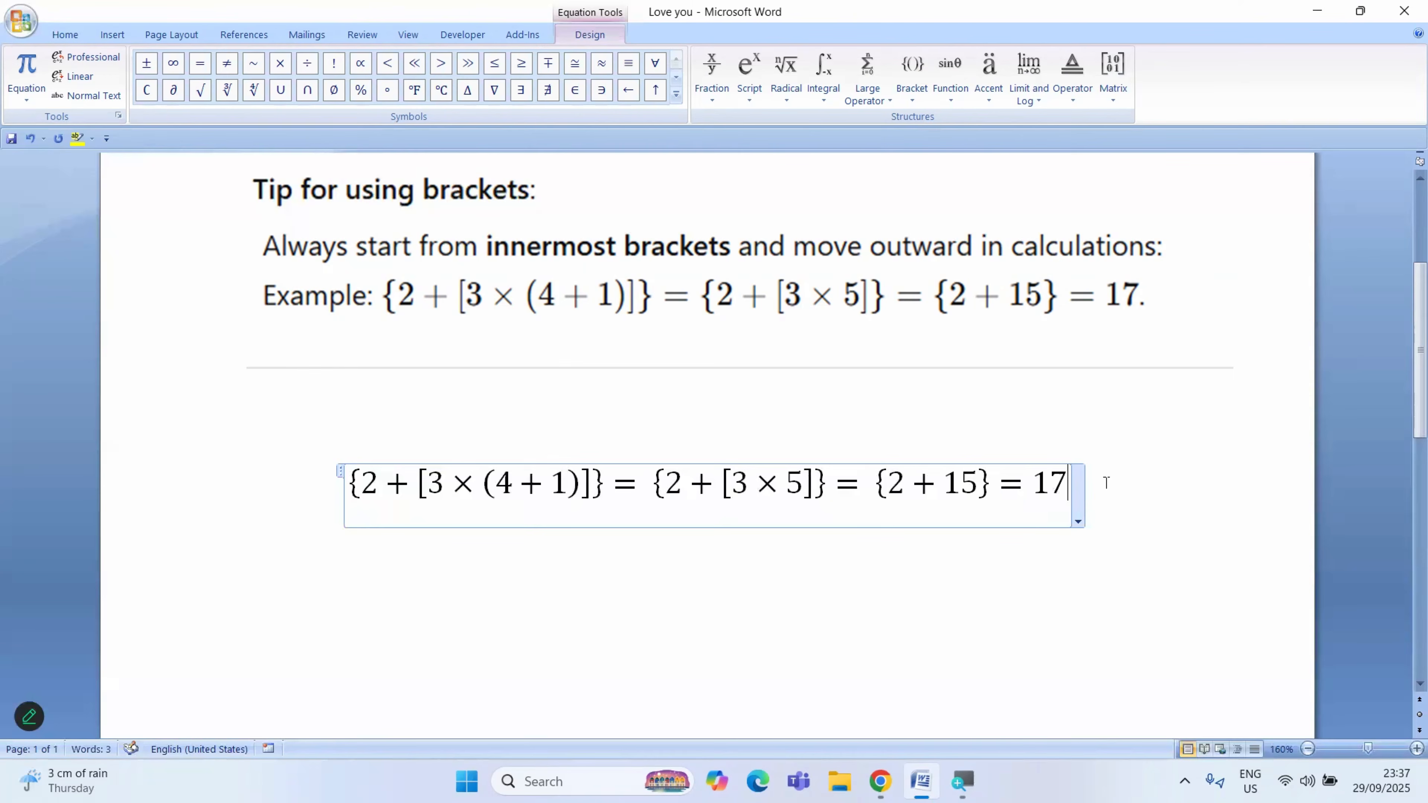
left_click(1049, 610)
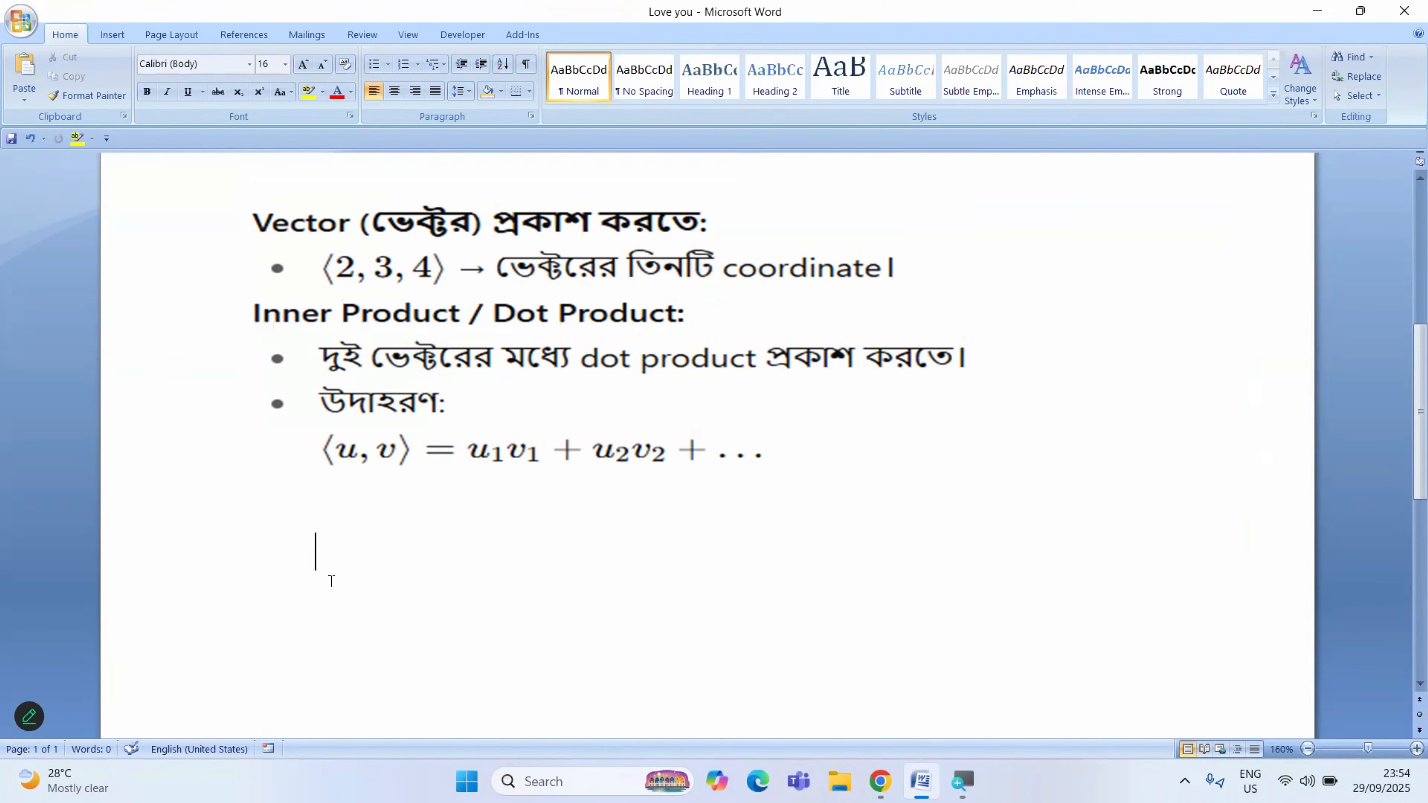
Undo the last edit and insert a new equation with an angle-bracket template below the dot product example.
key("ctrl+z")
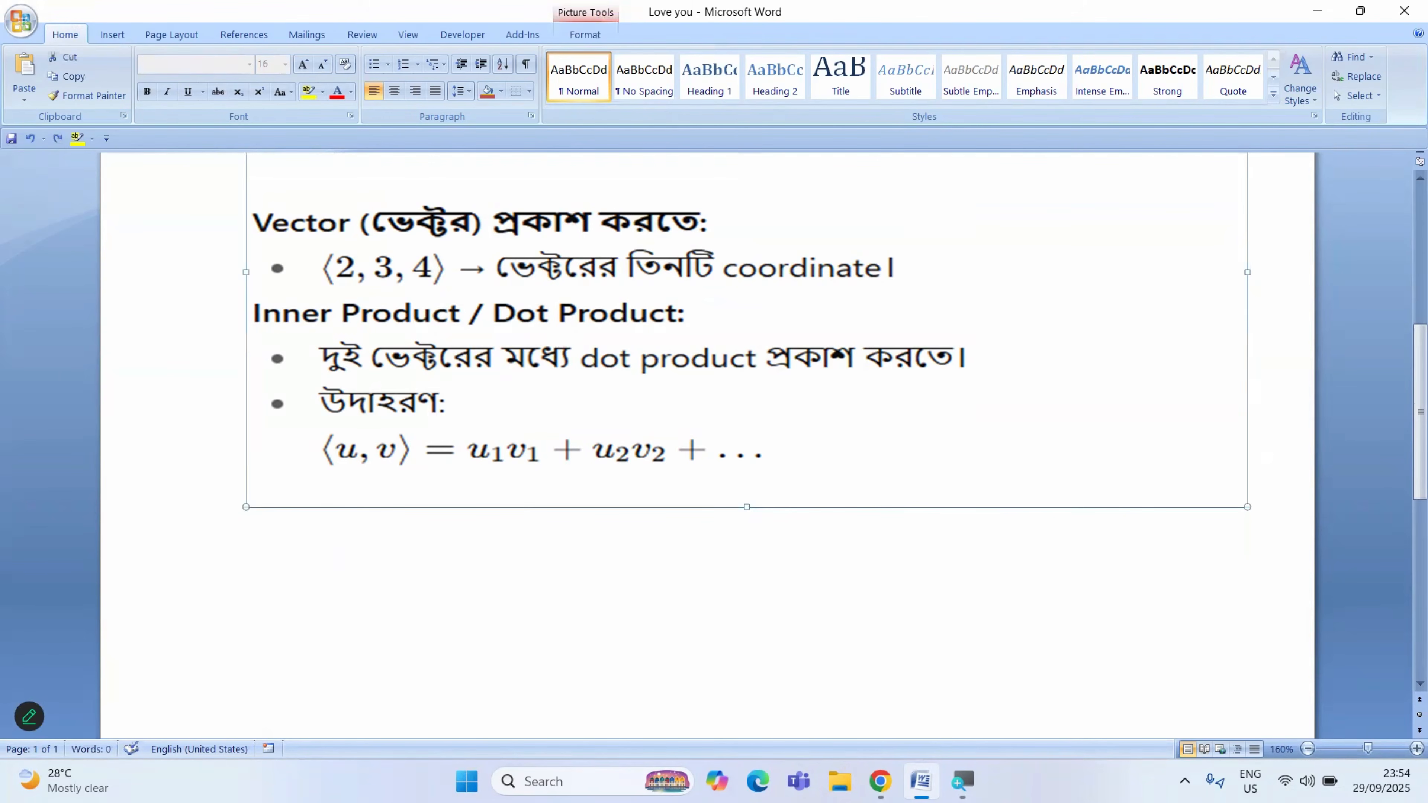
left_click(367, 593)
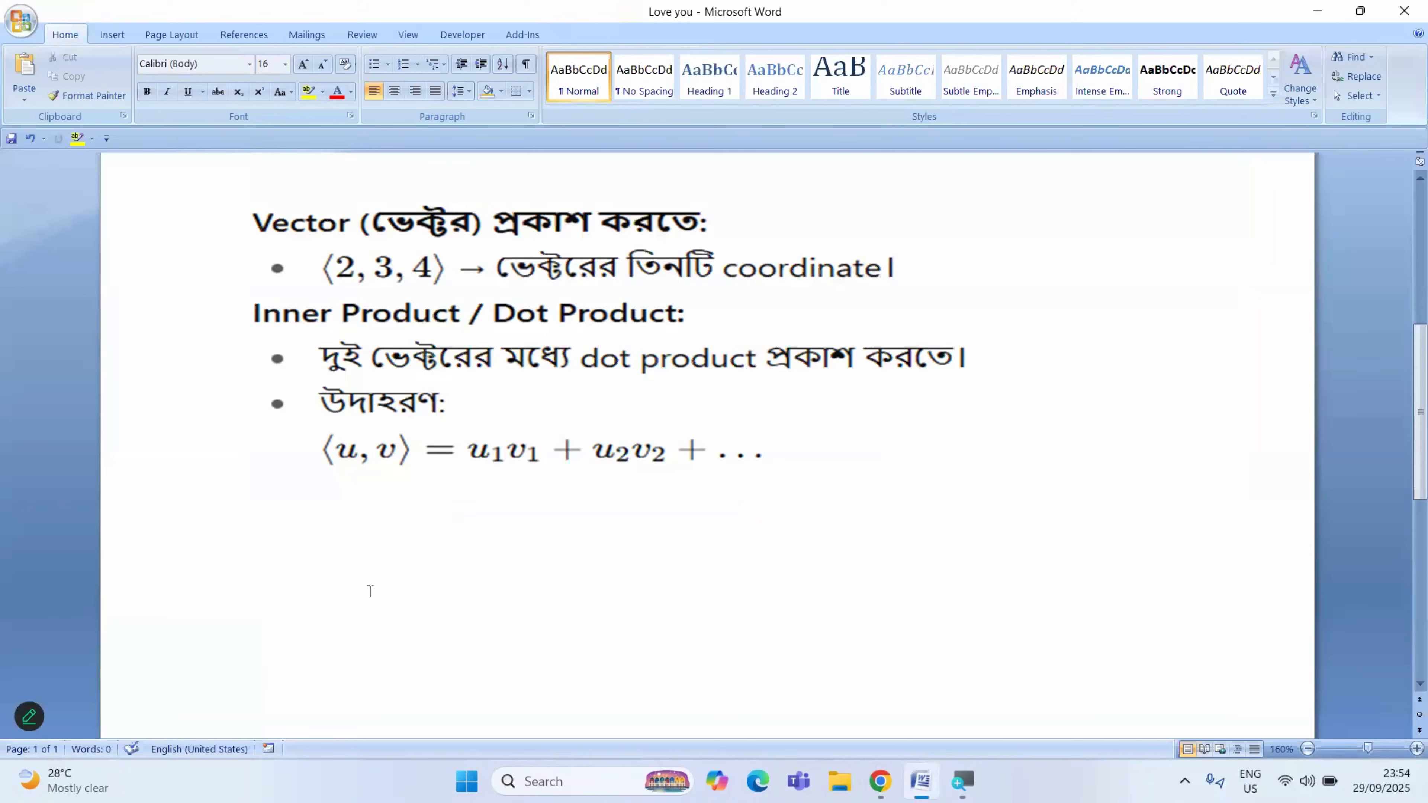
key("alt+equal")
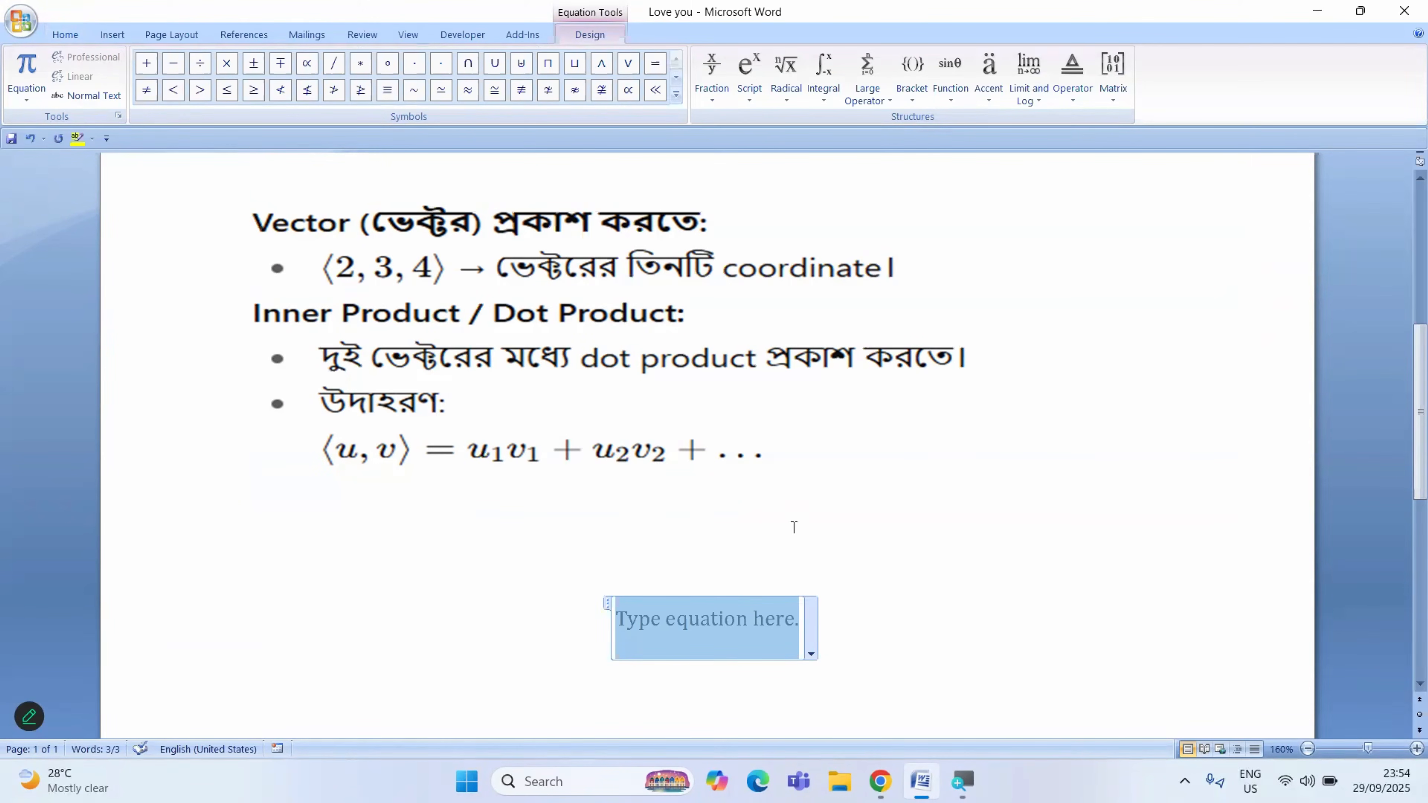
left_click(915, 104)
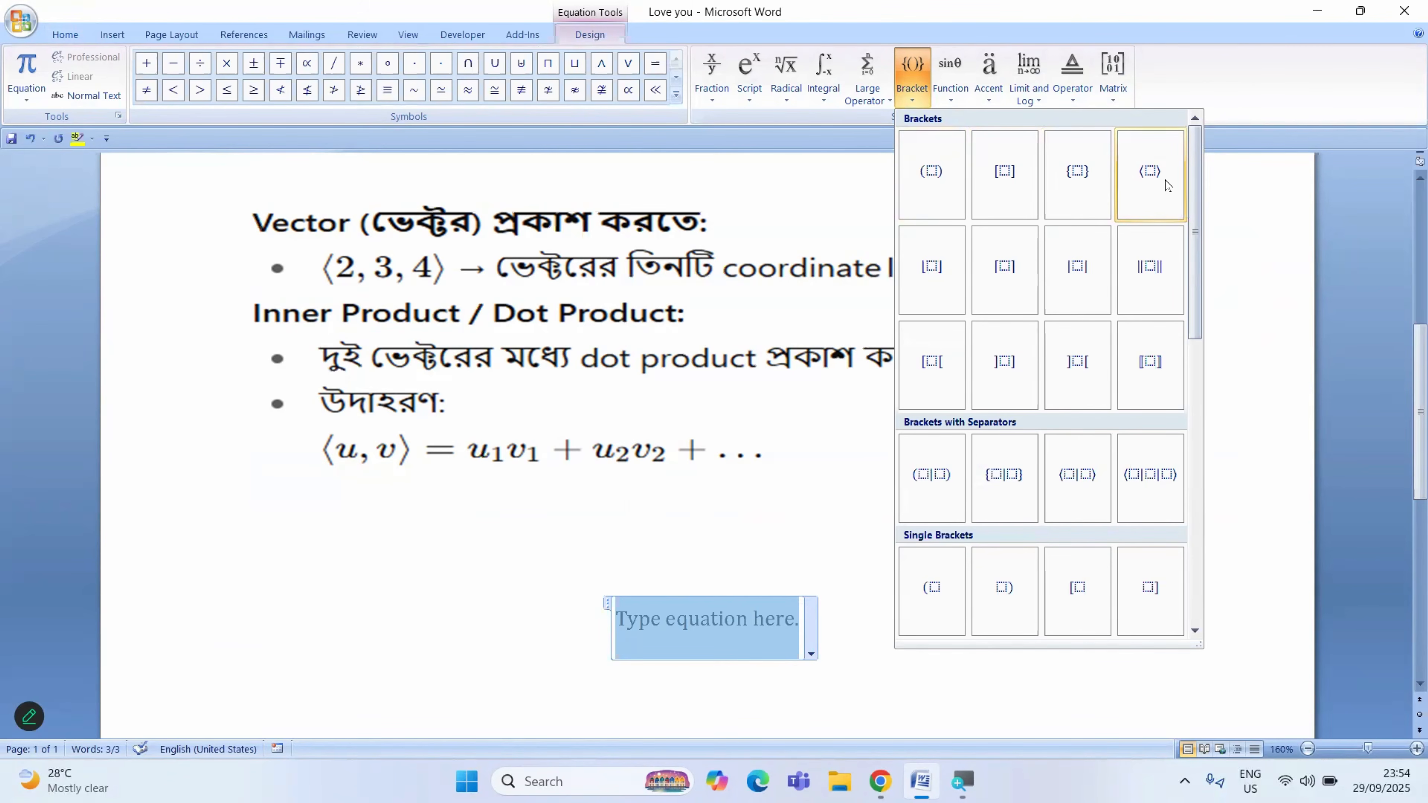
left_click(1153, 180)
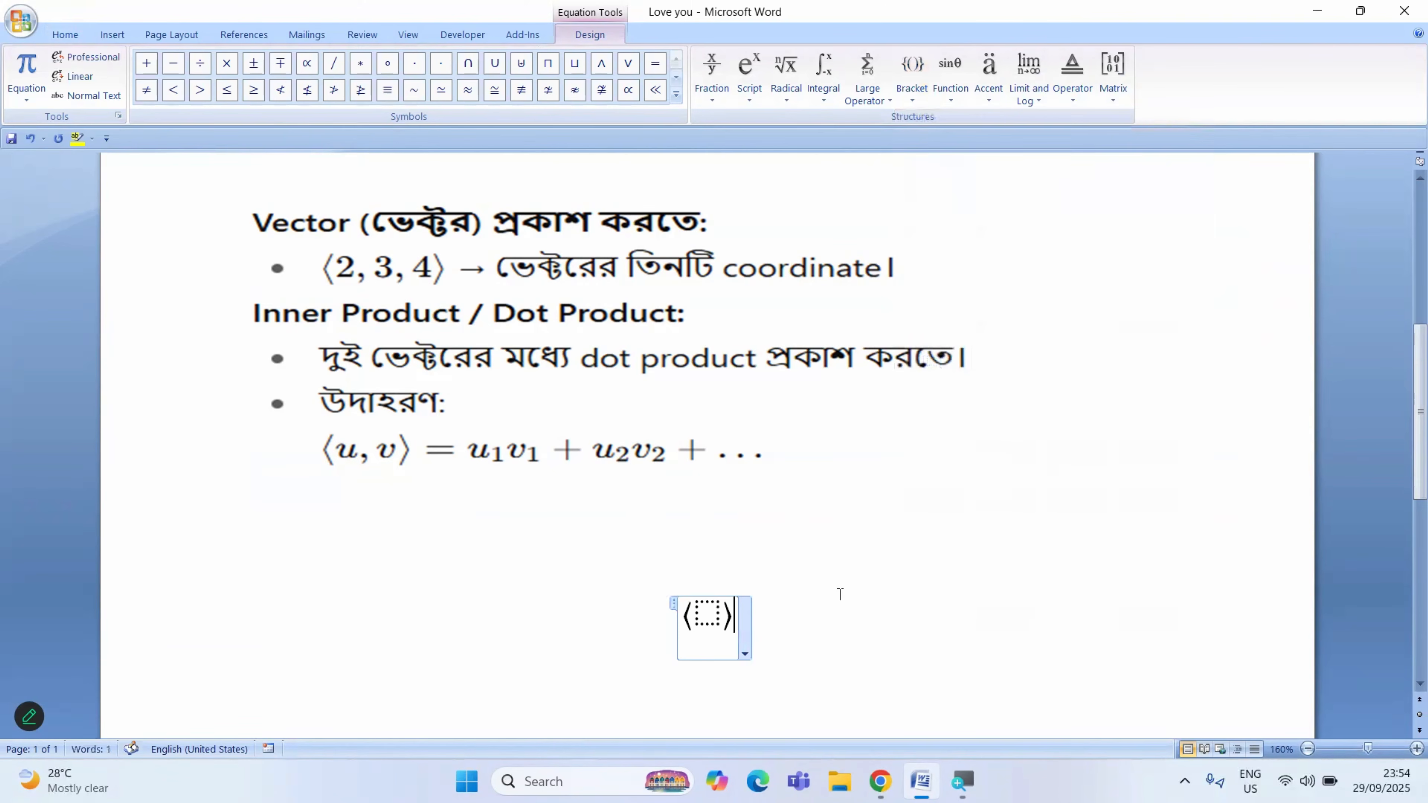
Fill the angle-bracket placeholder with υ, υ using the lowercase upsilon from the Greek Letters symbol set.
left_click(707, 615)
left_click(676, 99)
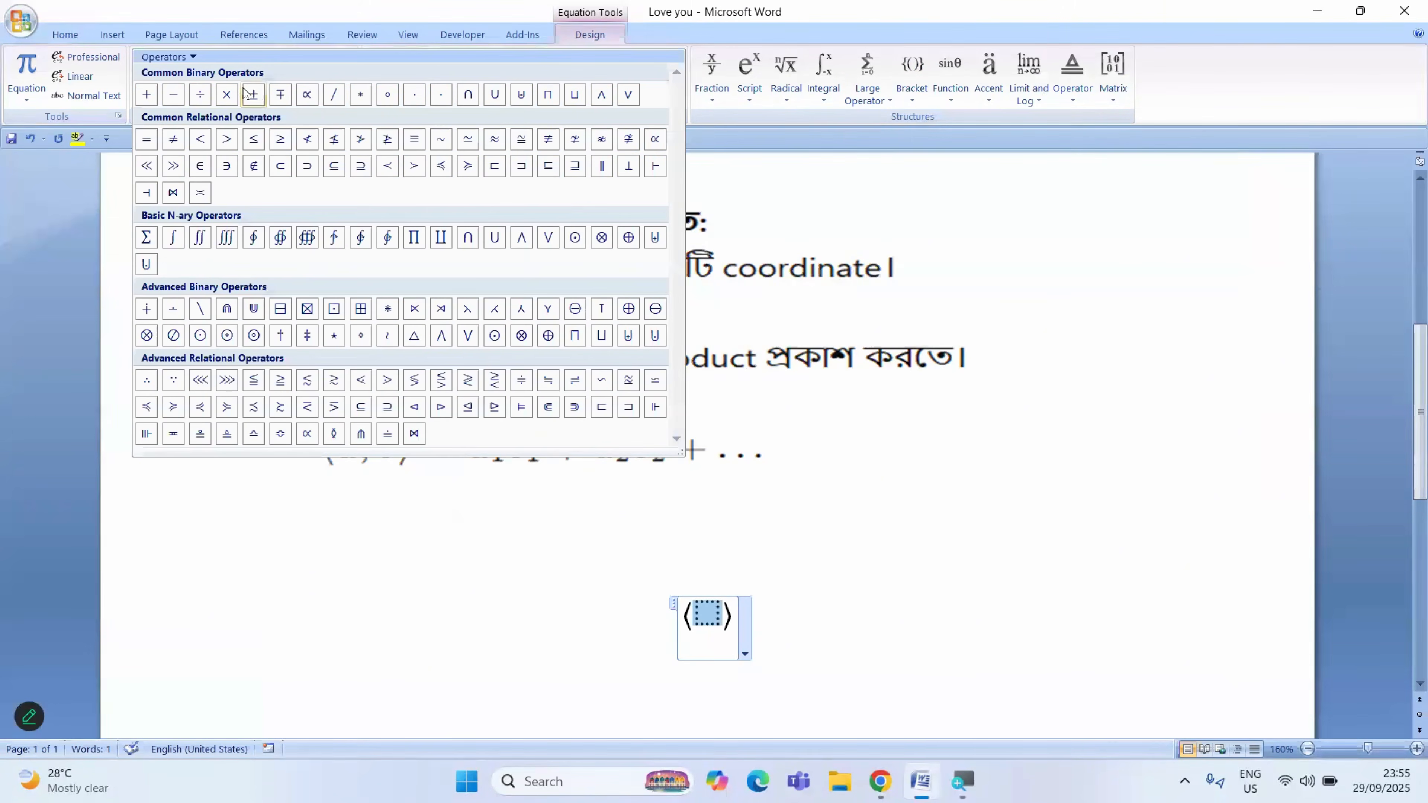
left_click(193, 56)
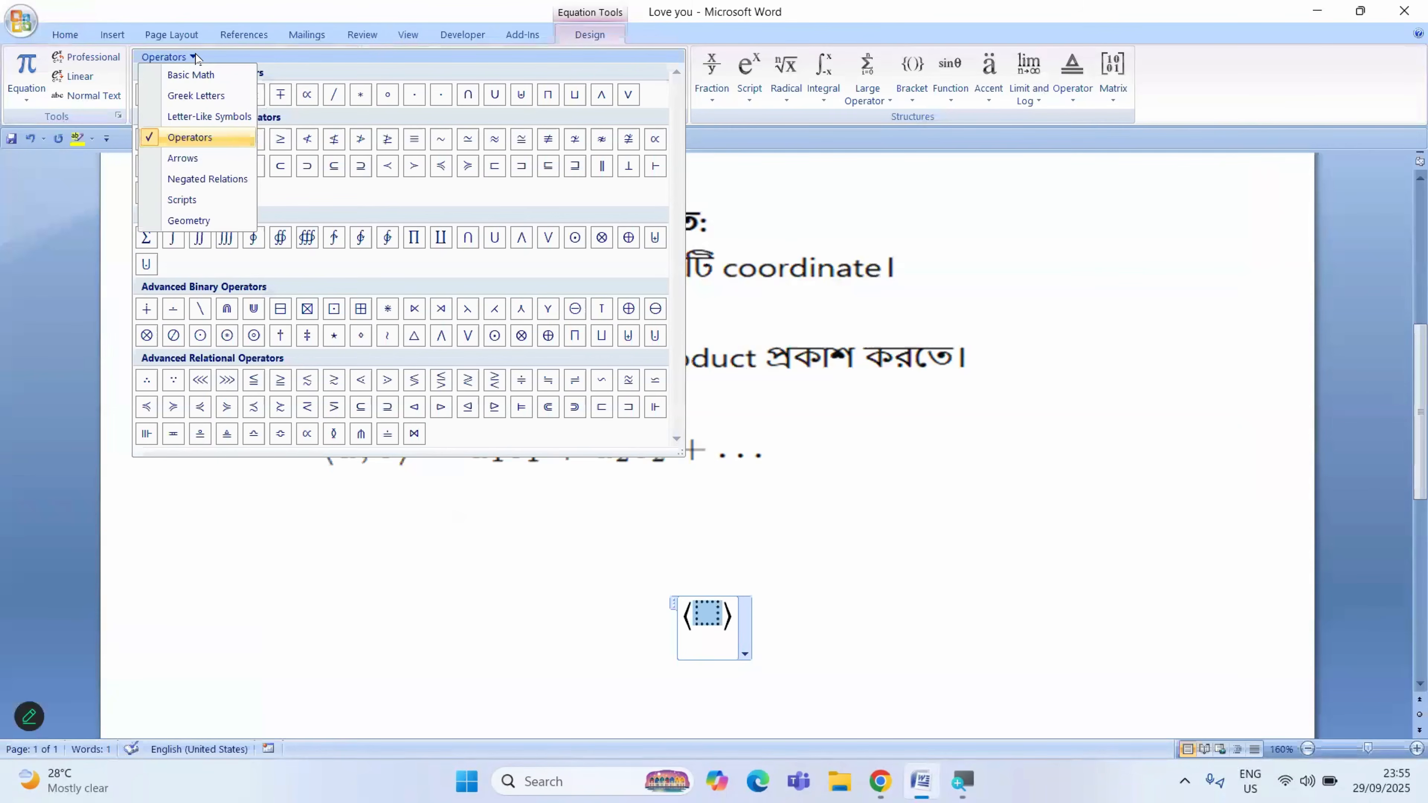
left_click(212, 95)
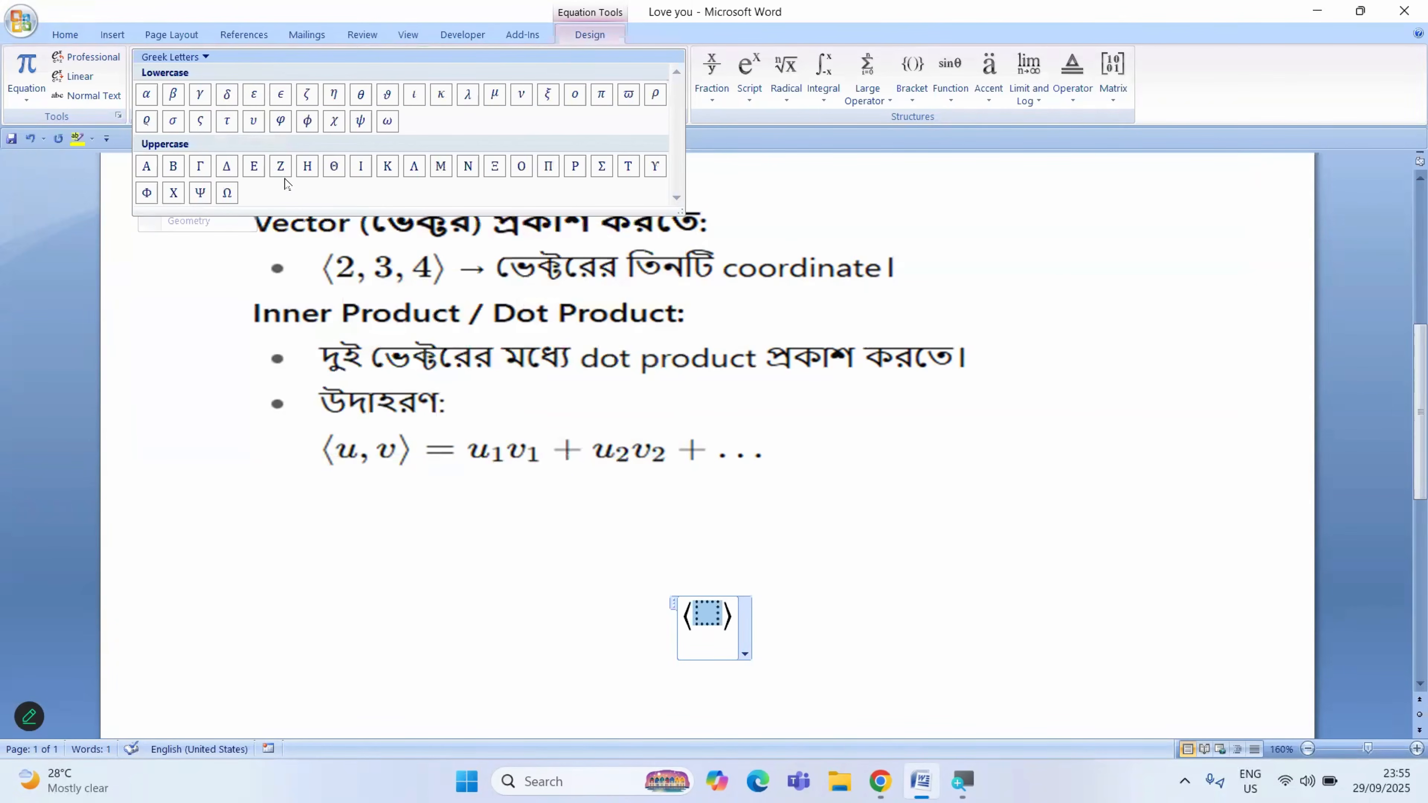
left_click(252, 122)
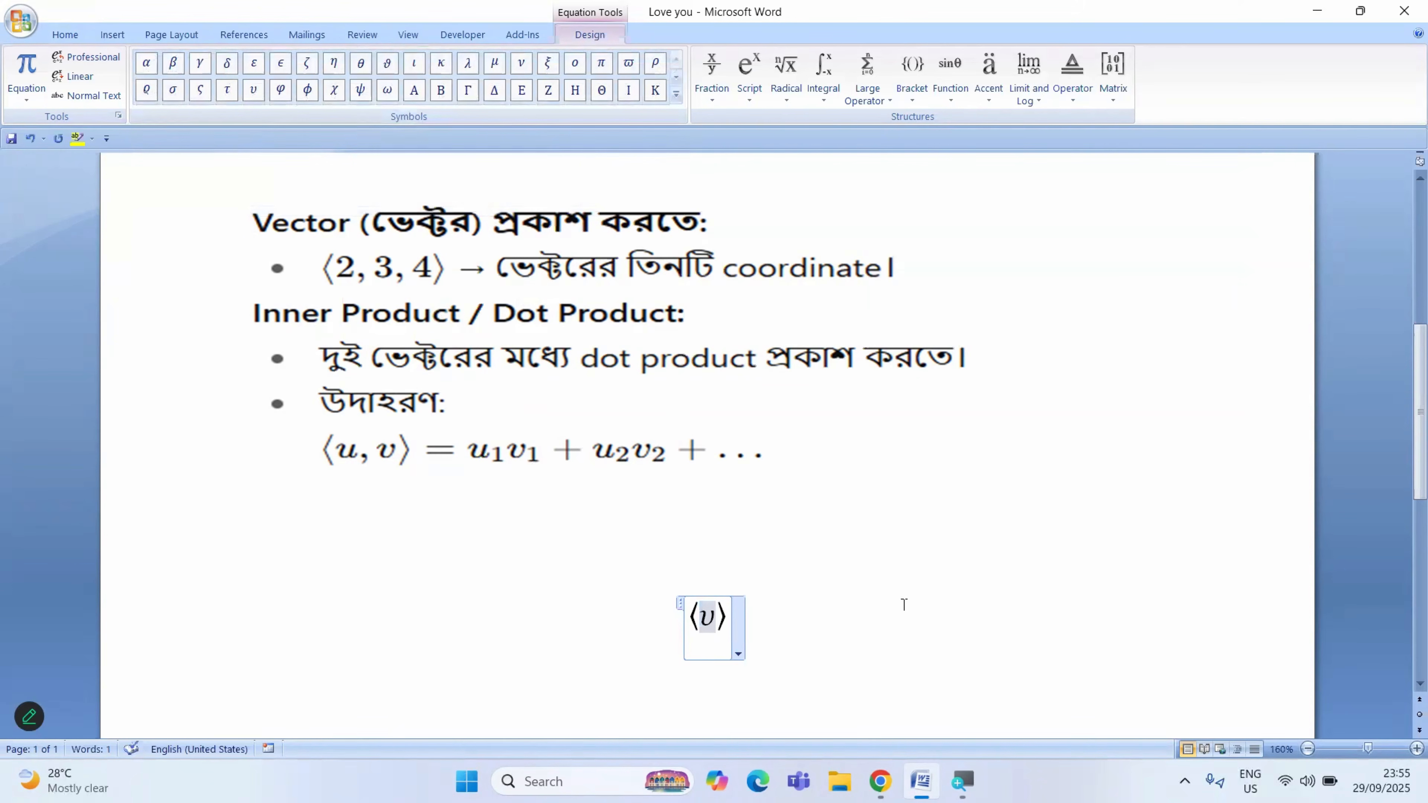
type(",")
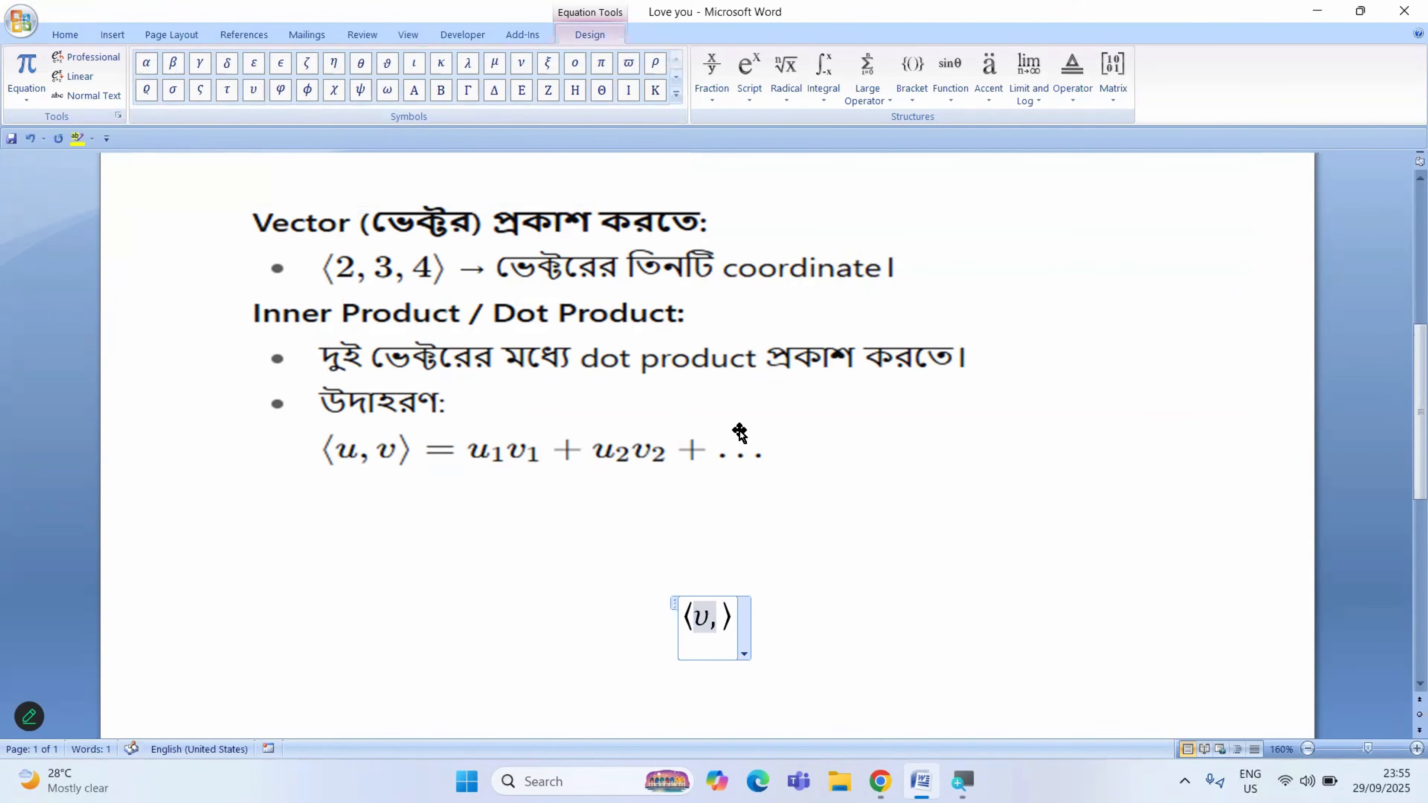
left_click(257, 94)
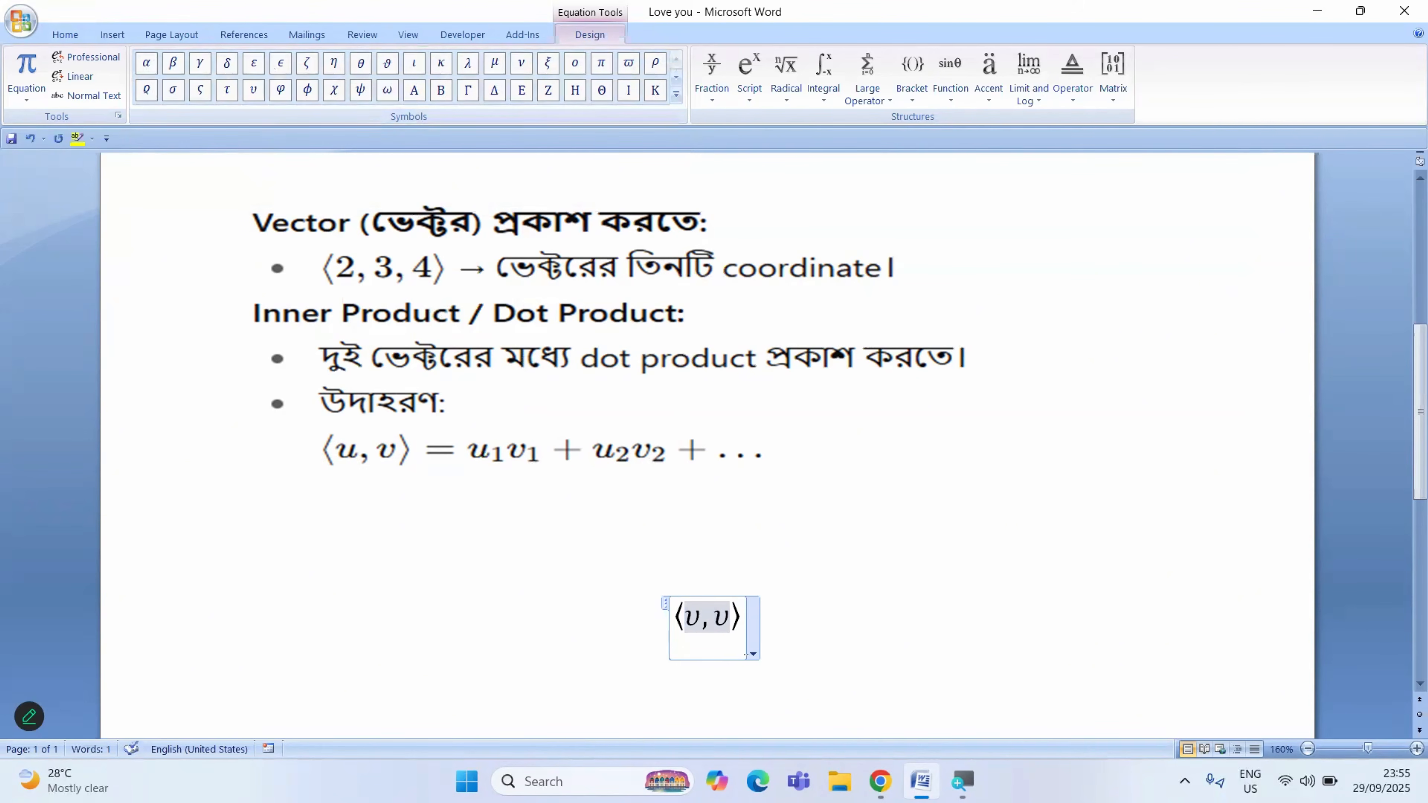